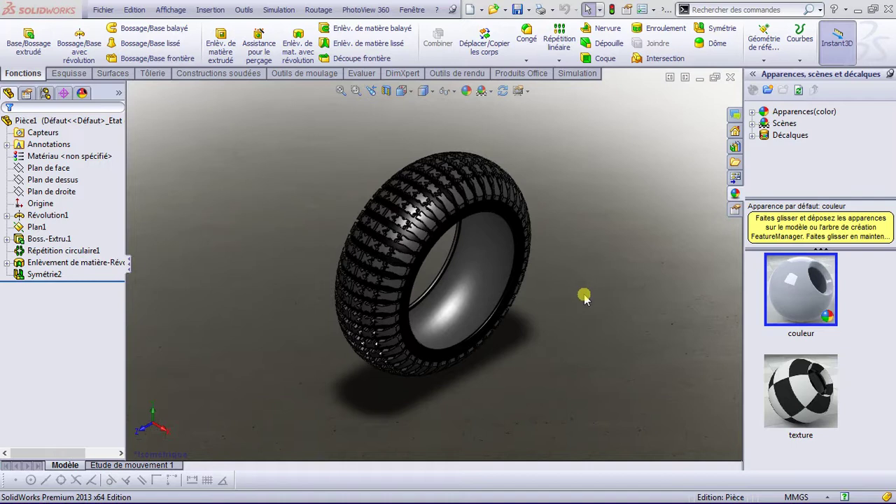
# Orbit the tire model so its tread is seen face-on.
pyautogui.moveTo(580, 301)
pyautogui.mouseDown(button='middle')
pyautogui.moveTo(472, 312)
pyautogui.moveTo(446, 329)
pyautogui.moveTo(433, 305)
pyautogui.moveTo(392, 297)
pyautogui.moveTo(374, 332)
pyautogui.moveTo(374, 385)
pyautogui.mouseUp(button='middle')
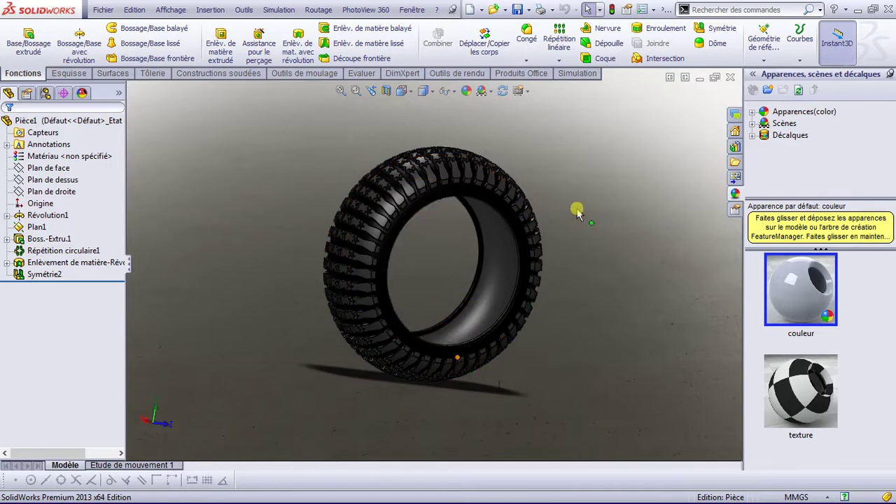
pyautogui.click(103, 10)
# Create a new empty part, Pièce3, and bring up the Esquisse sketching tools.
pyautogui.click(121, 32)
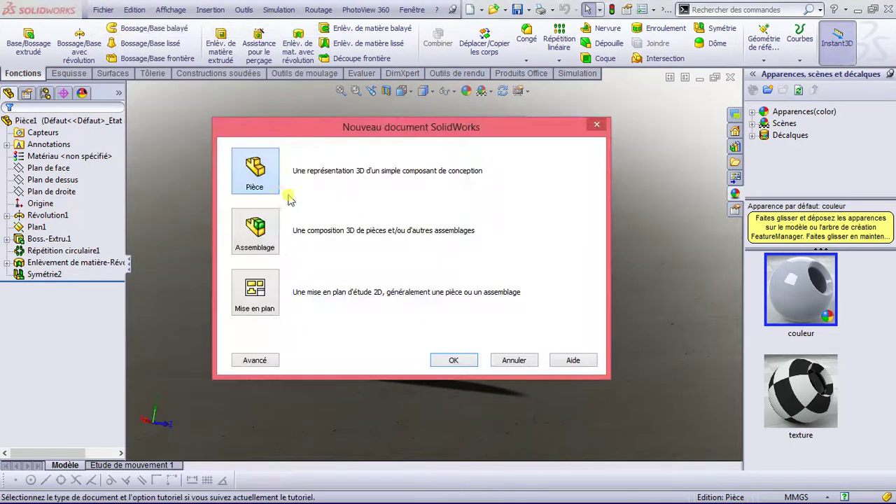
pyautogui.doubleClick(273, 178)
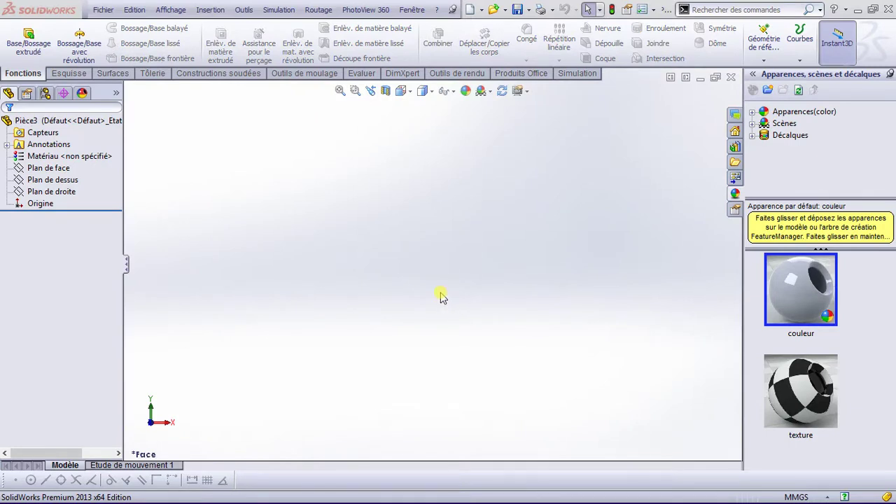
pyautogui.click(68, 73)
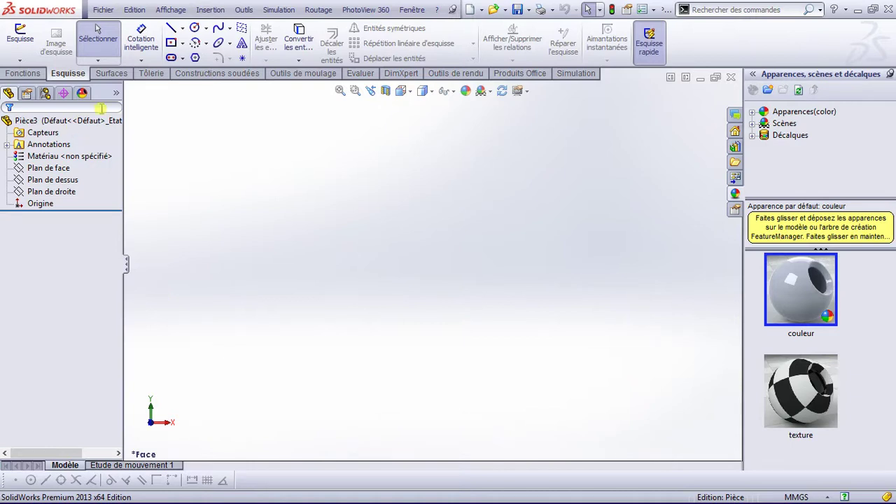
# Start a new sketch on Plan de face.
pyautogui.click(19, 36)
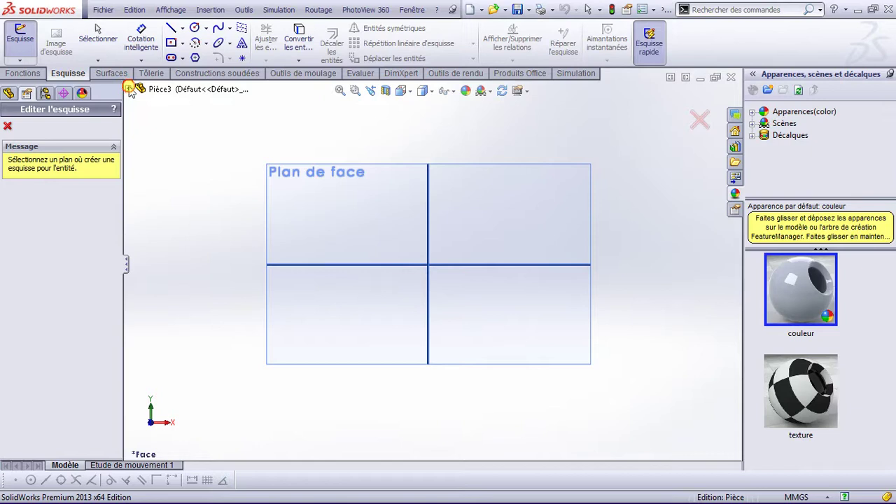
pyautogui.click(129, 86)
pyautogui.click(195, 137)
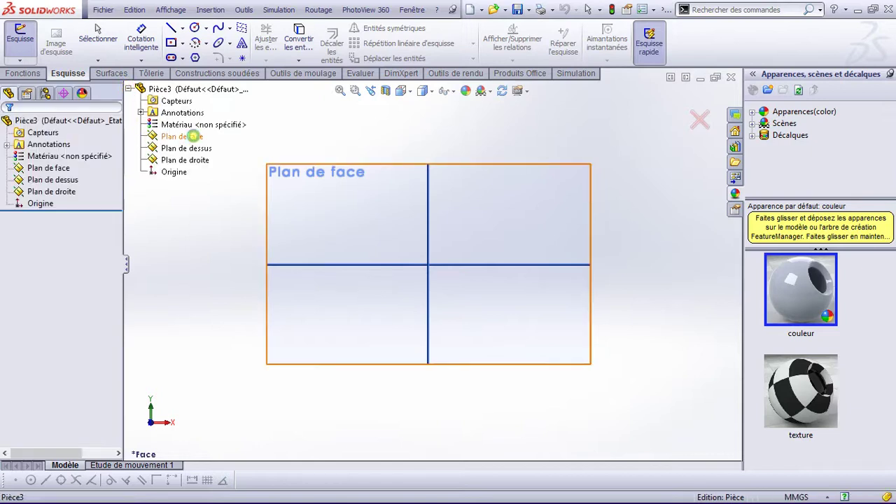
# Draw a vertical construction line rising from the origin.
pyautogui.click(170, 30)
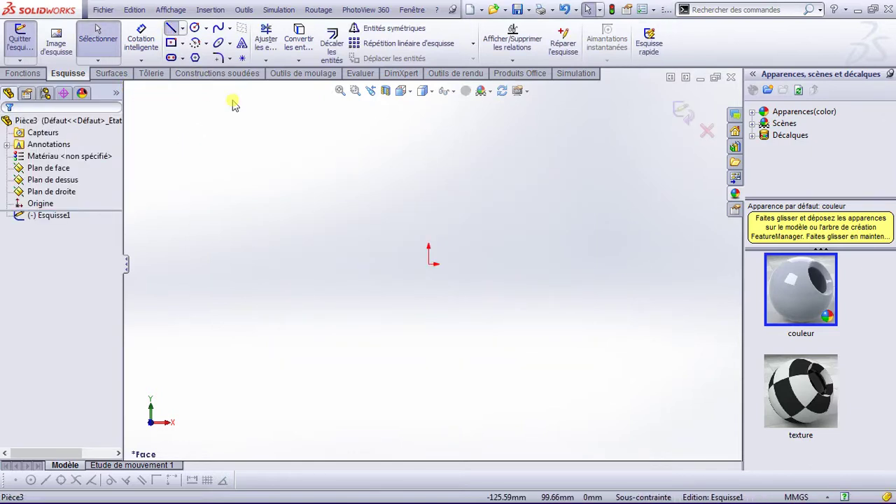
pyautogui.click(182, 29)
pyautogui.click(189, 62)
pyautogui.click(182, 44)
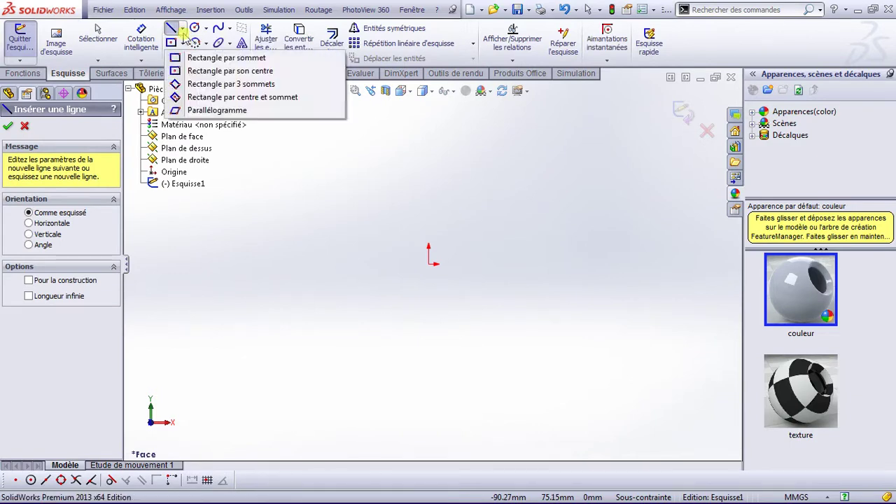
pyautogui.click(182, 29)
pyautogui.click(191, 60)
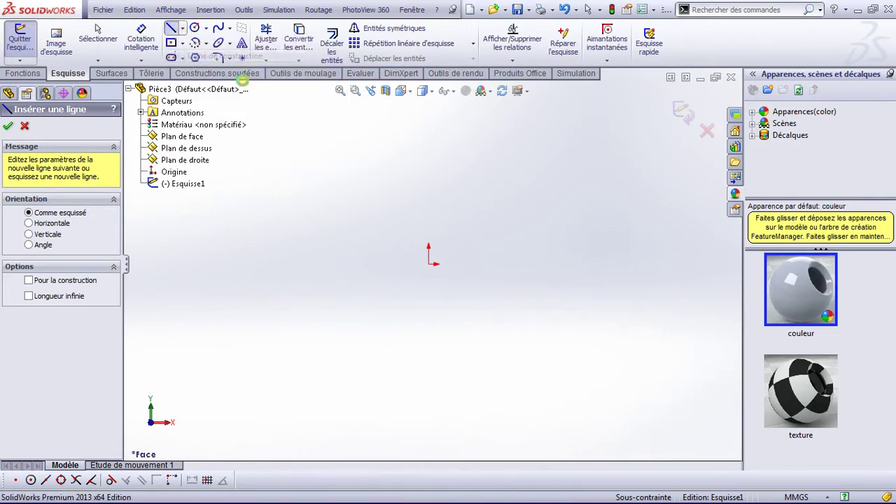
pyautogui.click(428, 263)
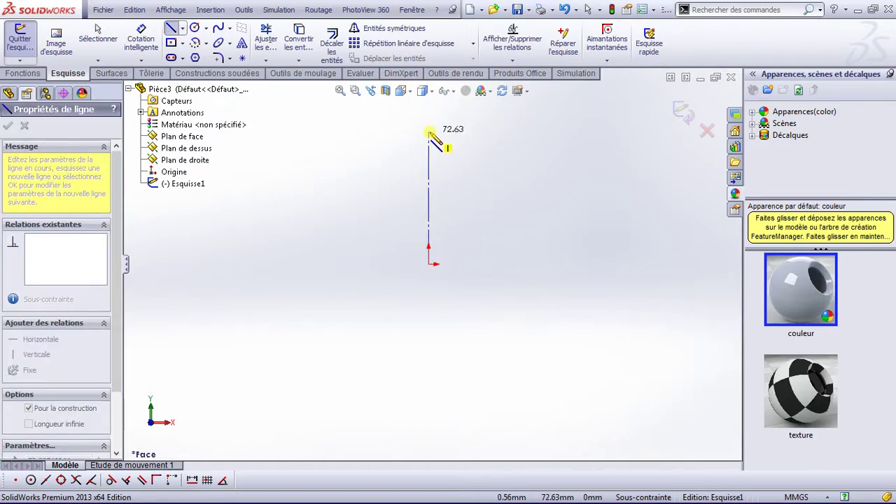
pyautogui.click(429, 132)
pyautogui.press('Escape')
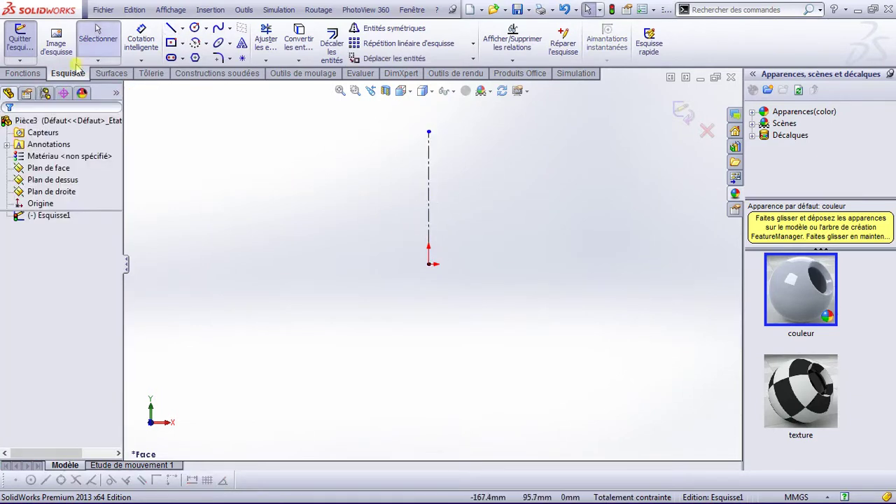
# Dimension the vertical construction line to 28 mm with Cotation intelligente.
pyautogui.click(141, 39)
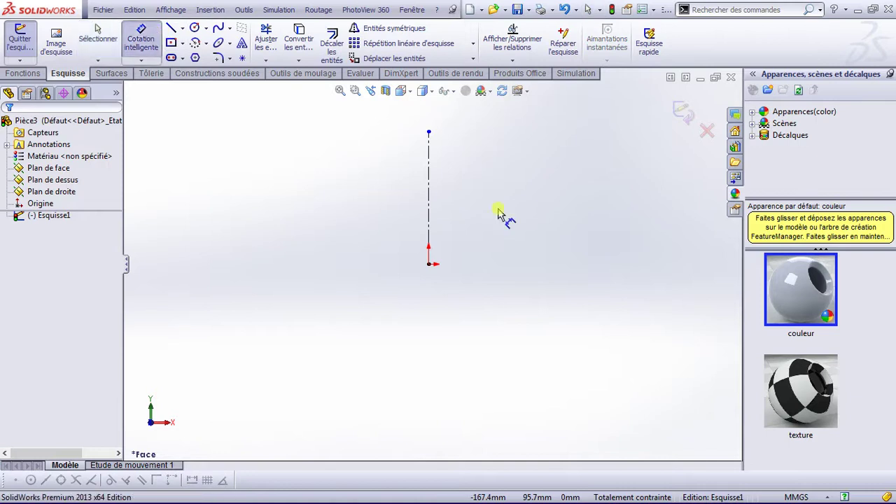
pyautogui.click(430, 197)
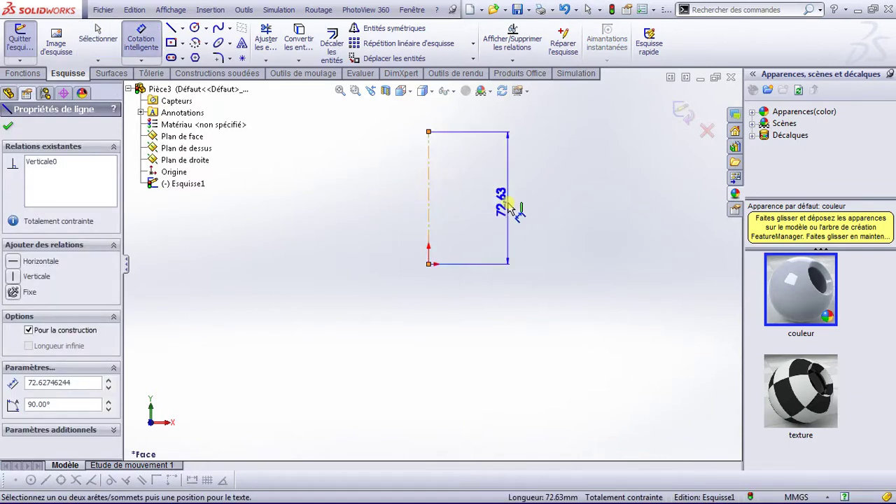
pyautogui.click(510, 208)
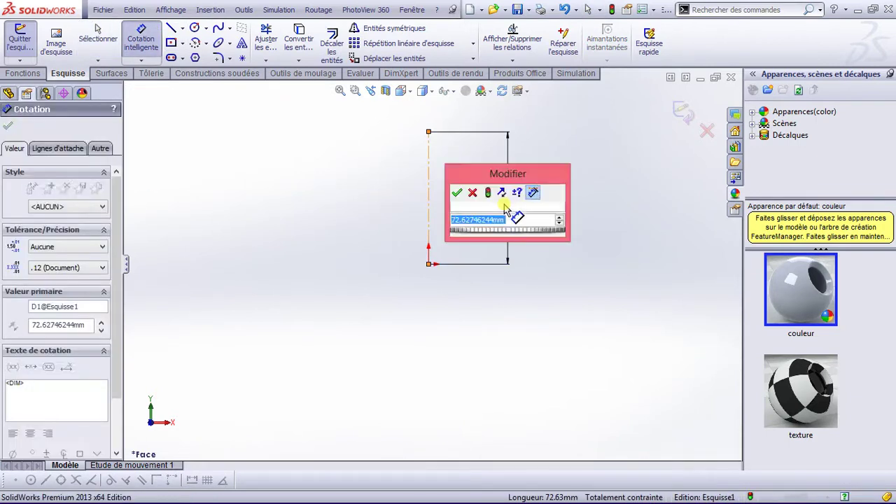
pyautogui.write('28')
pyautogui.press('Return')
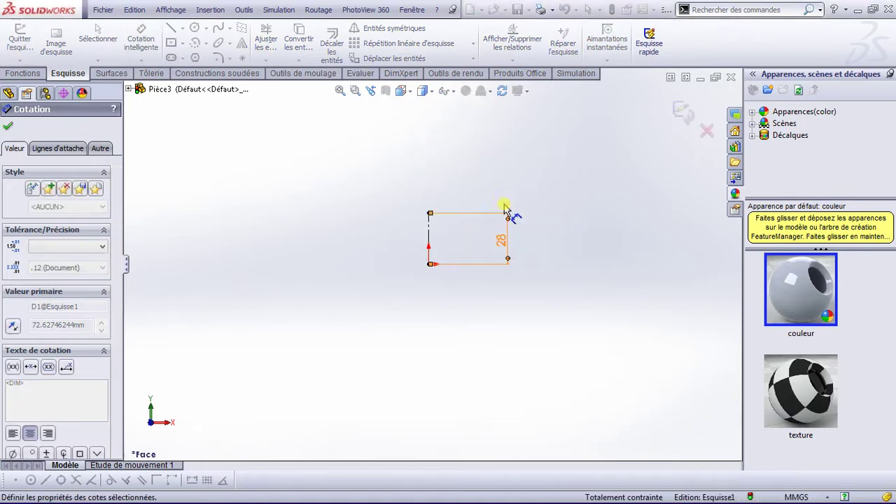
pyautogui.click(8, 129)
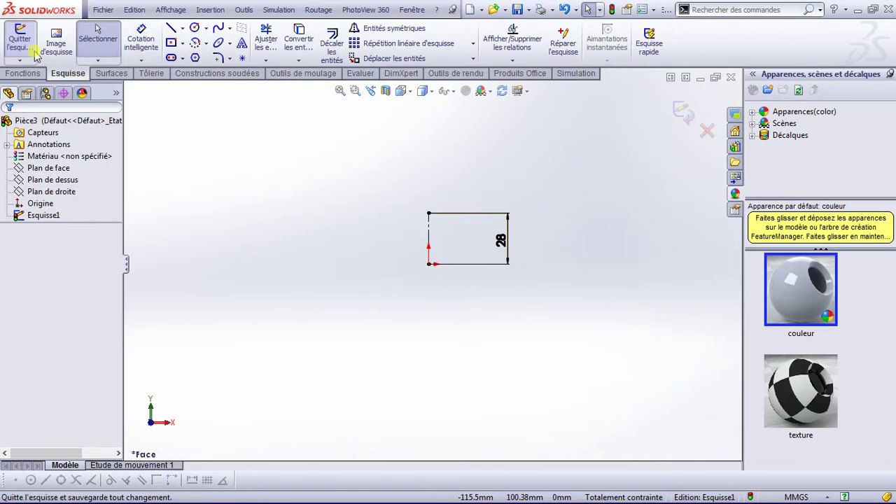
# Draw an ellipse centred on the line's top end, with semi-axes about 38.04 and 23.00 mm.
pyautogui.click(219, 43)
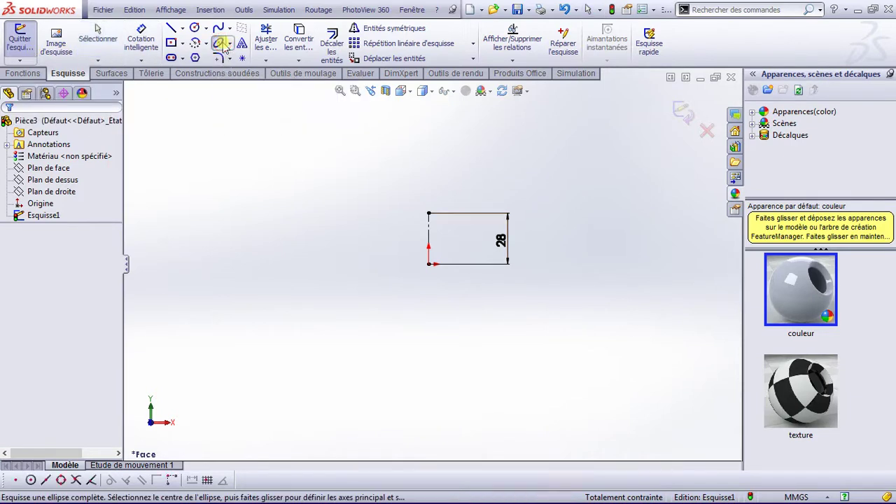
pyautogui.click(429, 213)
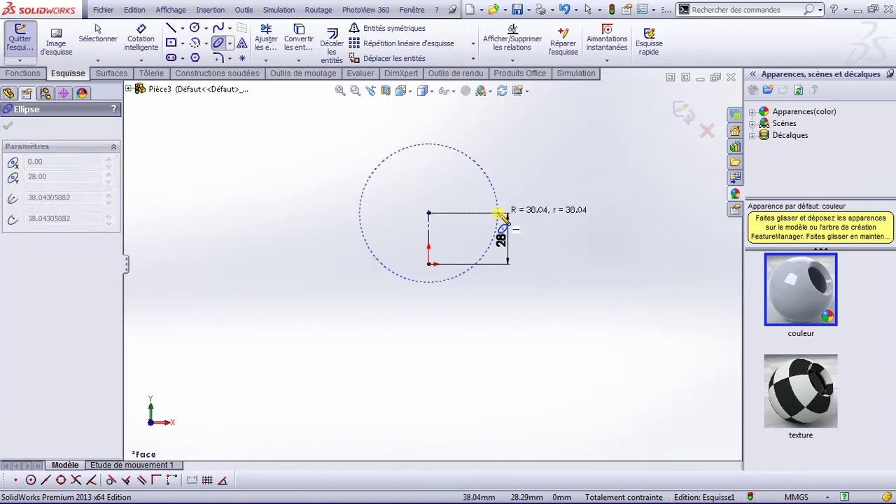
pyautogui.click(500, 214)
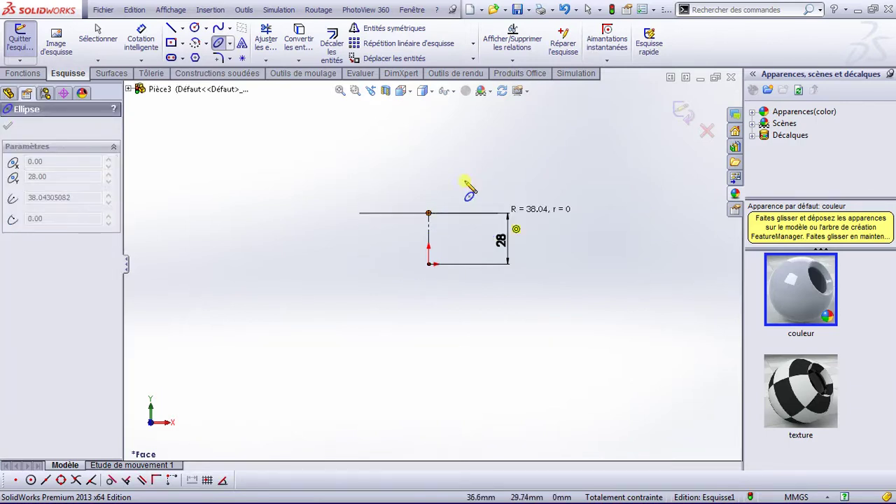
pyautogui.click(425, 171)
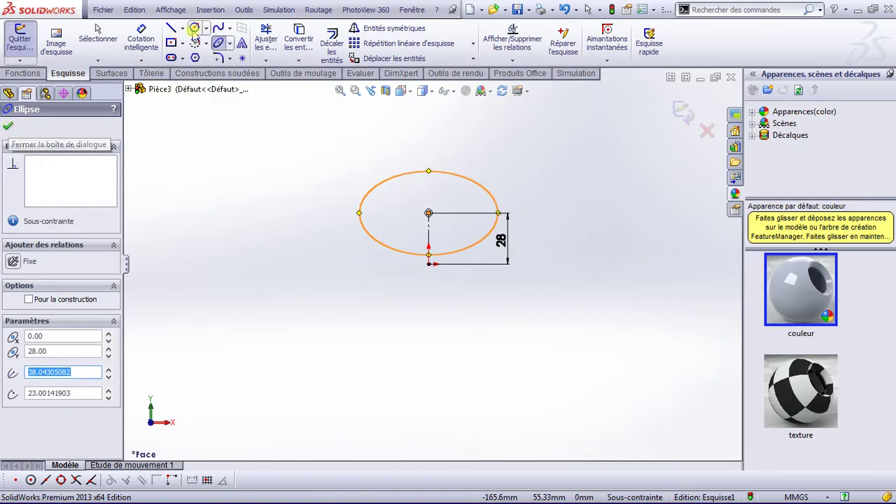
pyautogui.click(141, 39)
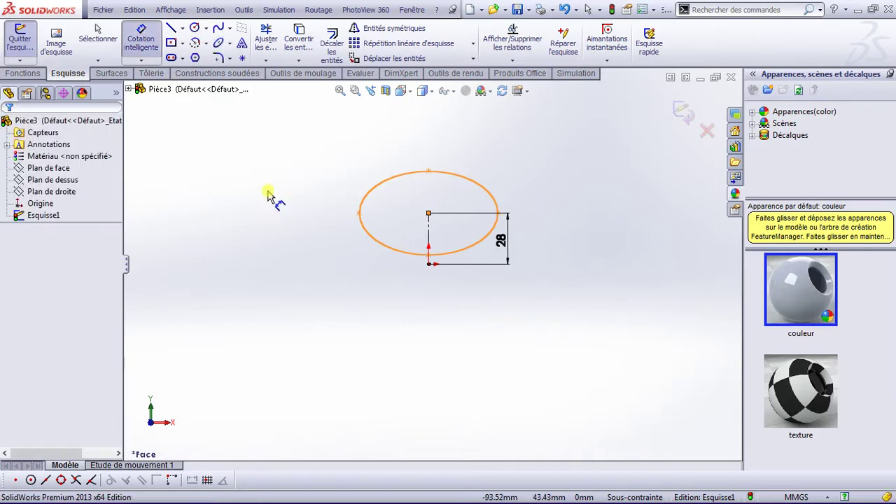
# Dimension the ellipse's end-to-end width to 30 mm and place the dimension just above it.
pyautogui.click(359, 213)
pyautogui.click(499, 213)
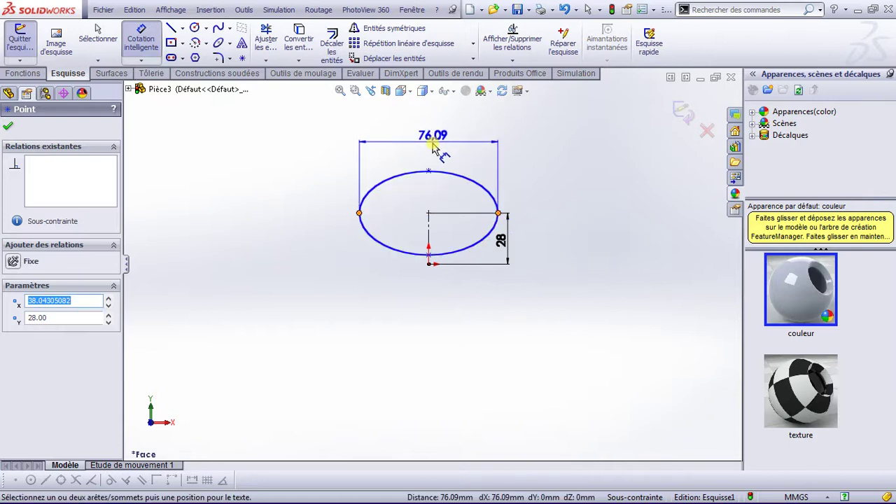
pyautogui.click(429, 145)
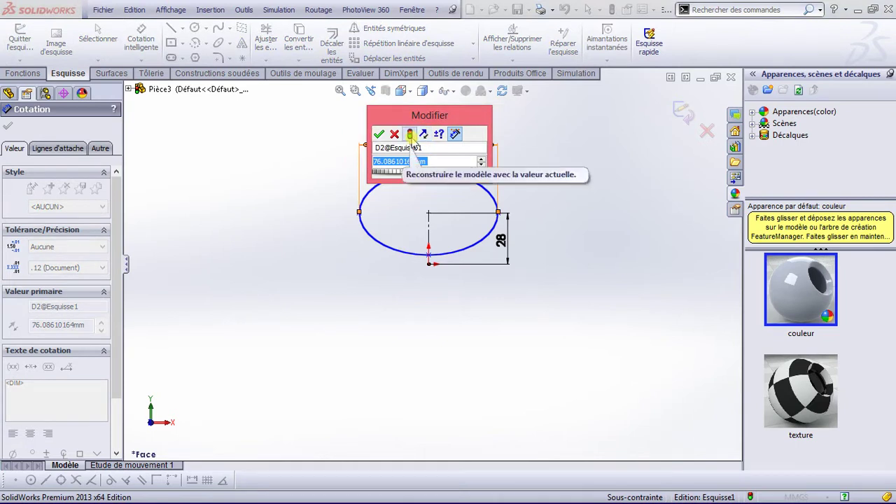
pyautogui.write('30')
pyautogui.press('Return')
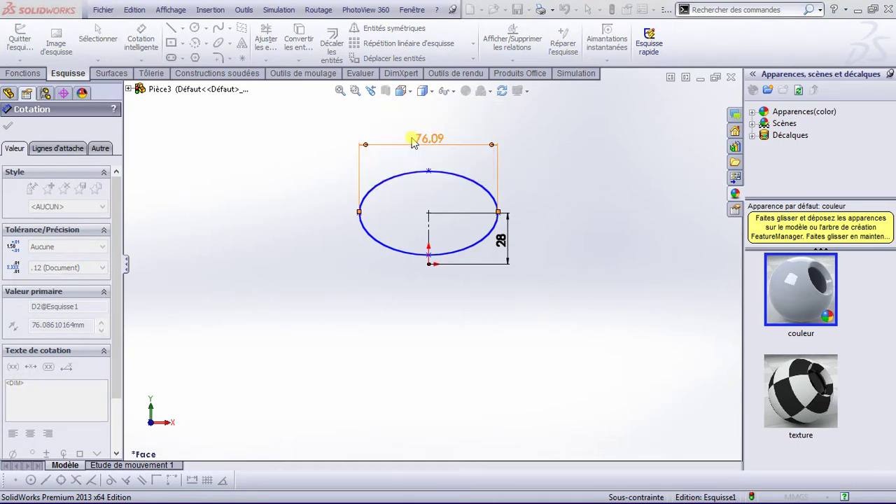
pyautogui.scroll(-1, 440, 218)
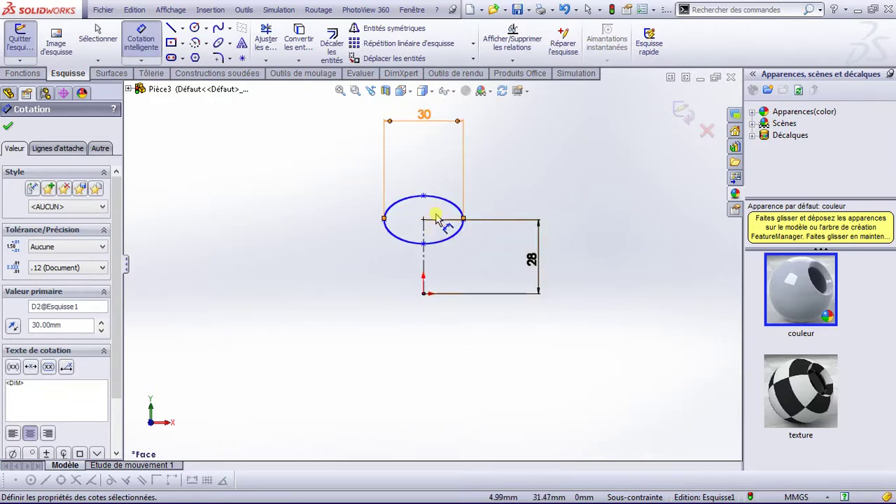
pyautogui.scroll(-1, 436, 217)
pyautogui.scroll(1, 436, 236)
pyautogui.moveTo(429, 149); pyautogui.dragTo(430, 223)
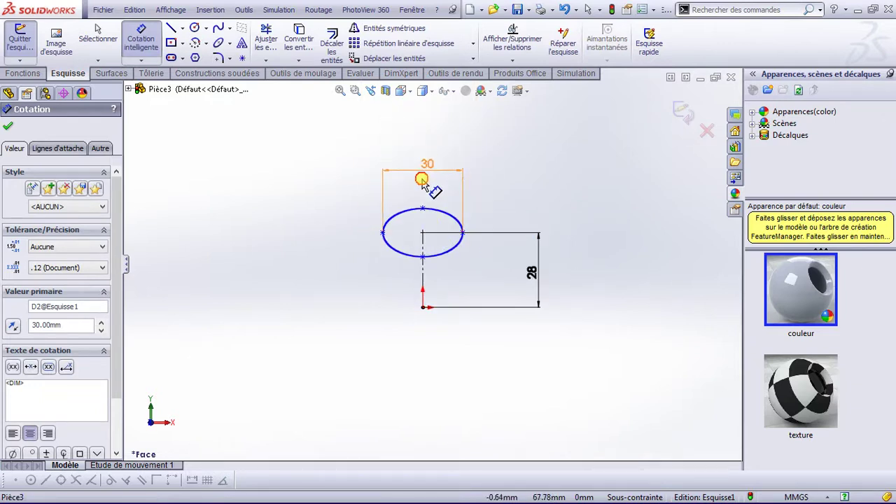
pyautogui.scroll(1, 429, 268)
pyautogui.scroll(-1, 430, 268)
pyautogui.scroll(-2, 430, 268)
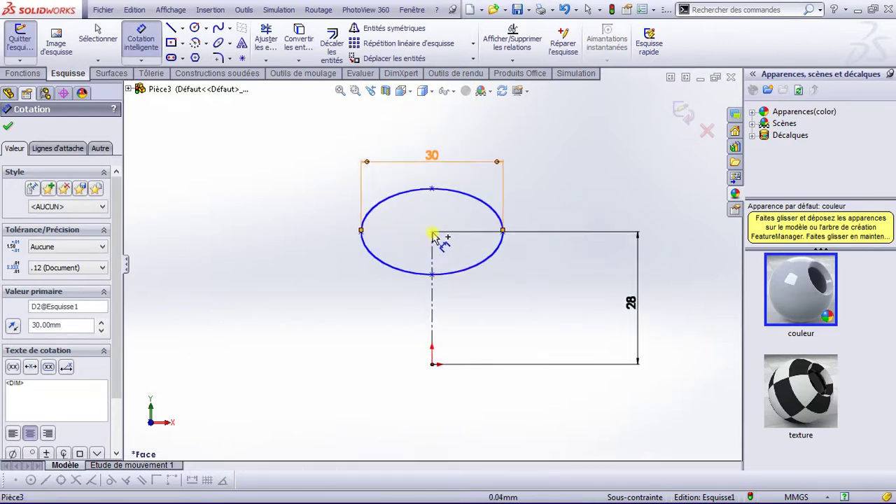
pyautogui.scroll(-2, 432, 234)
pyautogui.scroll(-1, 448, 245)
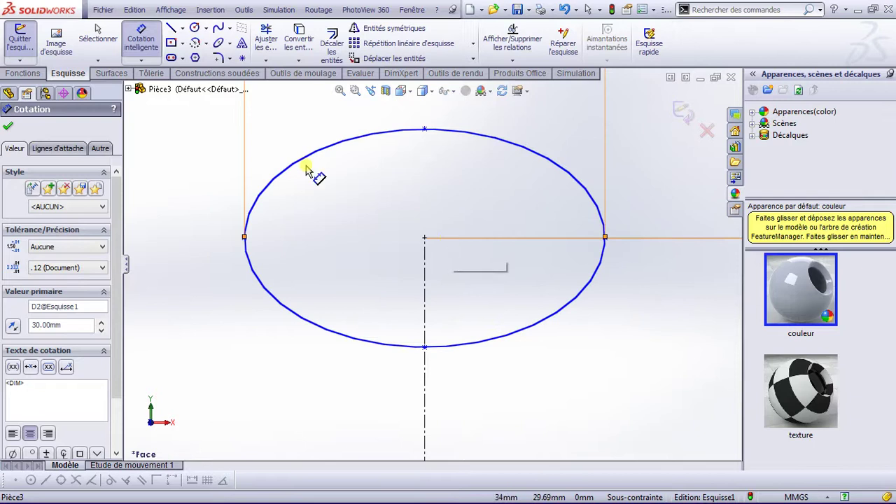
# Draw a horizontal construction centerline across the ellipse between its left and right ends.
pyautogui.click(171, 28)
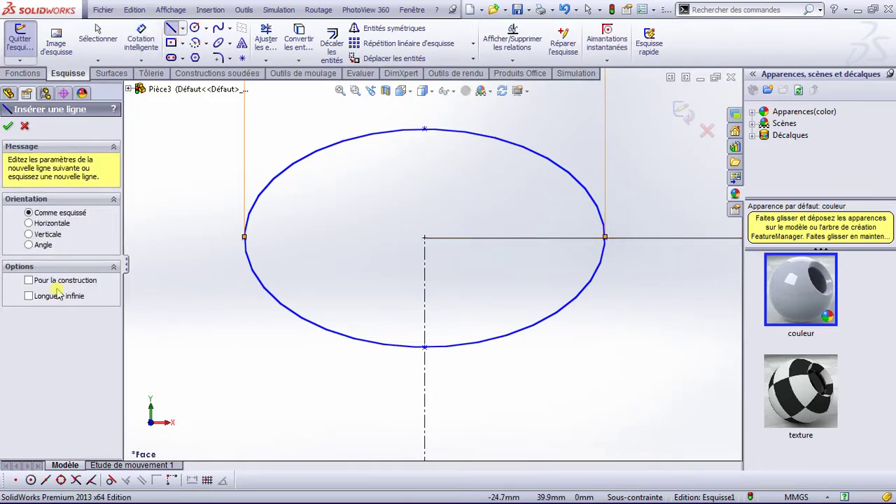
pyautogui.click(55, 286)
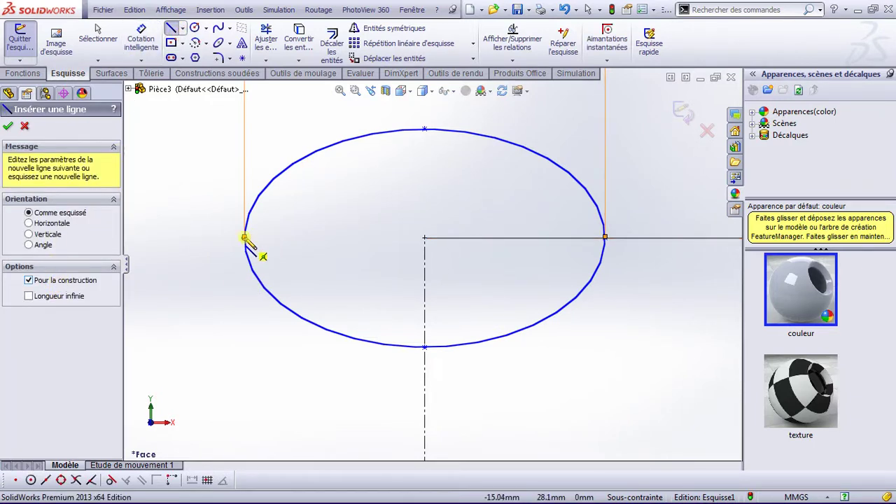
pyautogui.click(244, 237)
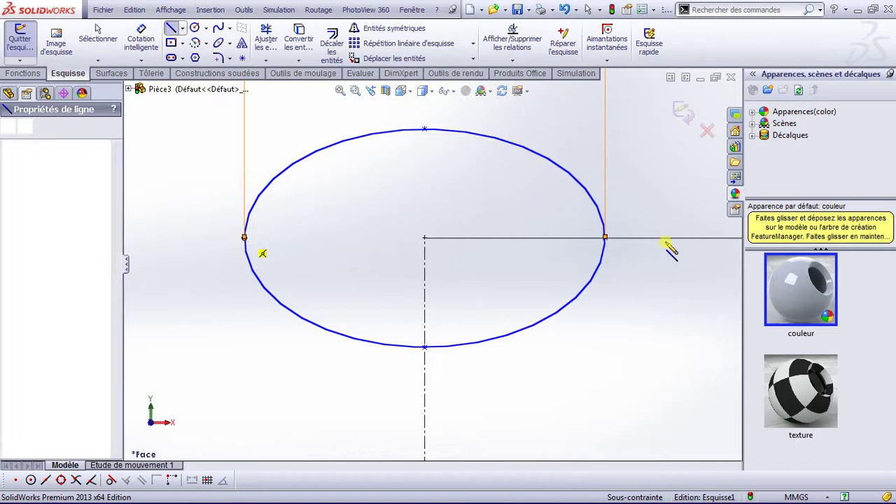
pyautogui.click(605, 238)
# Trim away both lower quarters of the ellipse, leaving the upper half-arc.
pyautogui.click(266, 38)
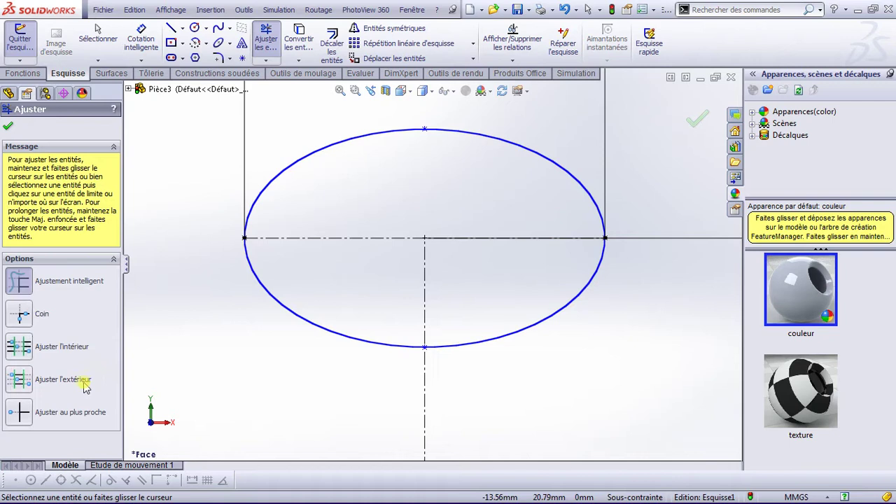
pyautogui.click(78, 420)
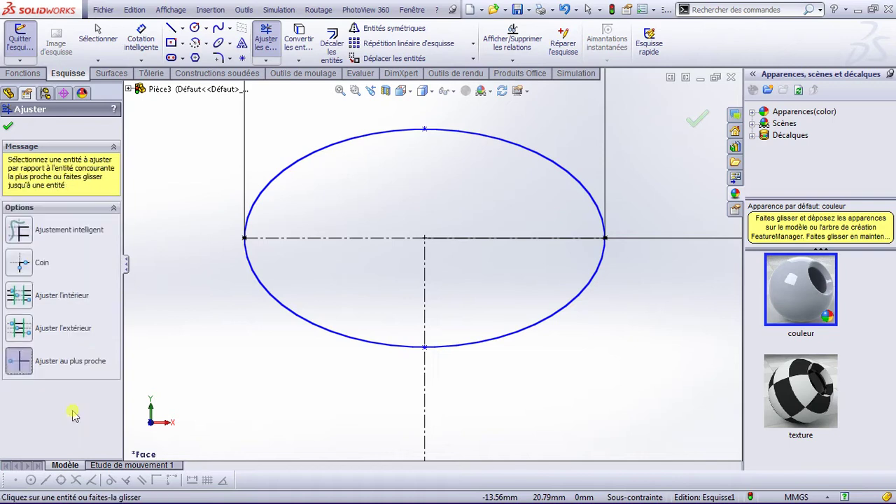
pyautogui.click(351, 339)
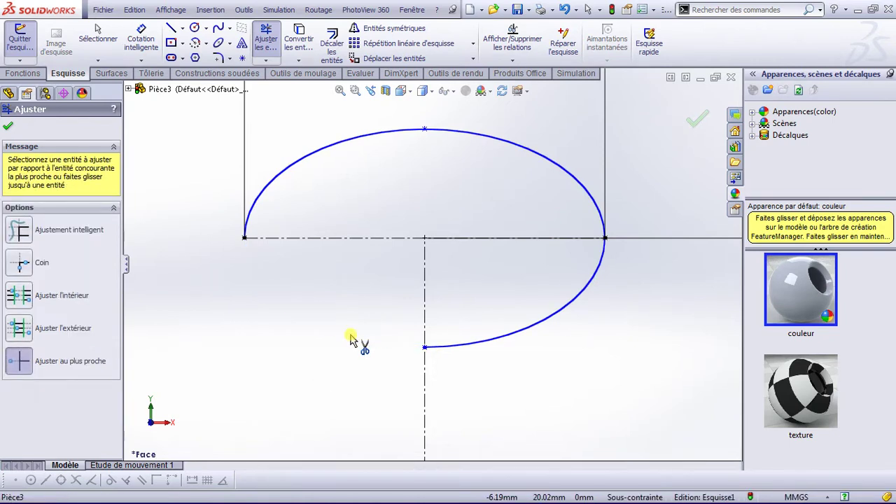
pyautogui.click(457, 344)
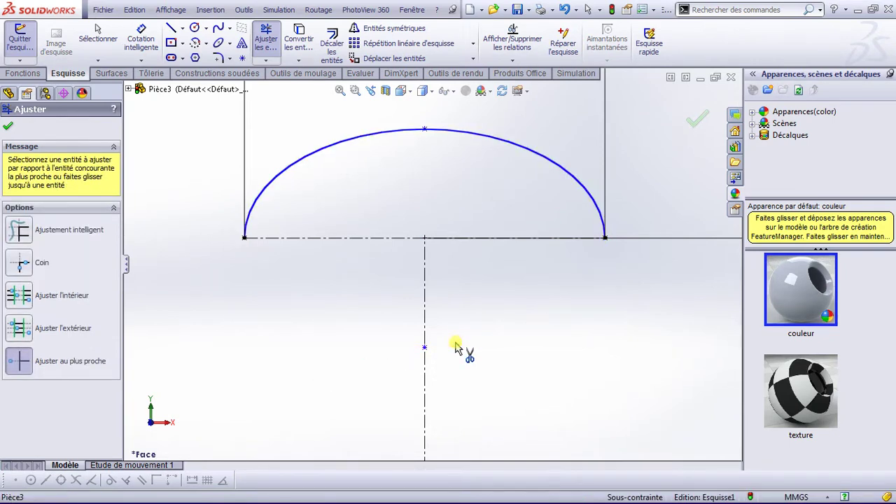
pyautogui.click(8, 124)
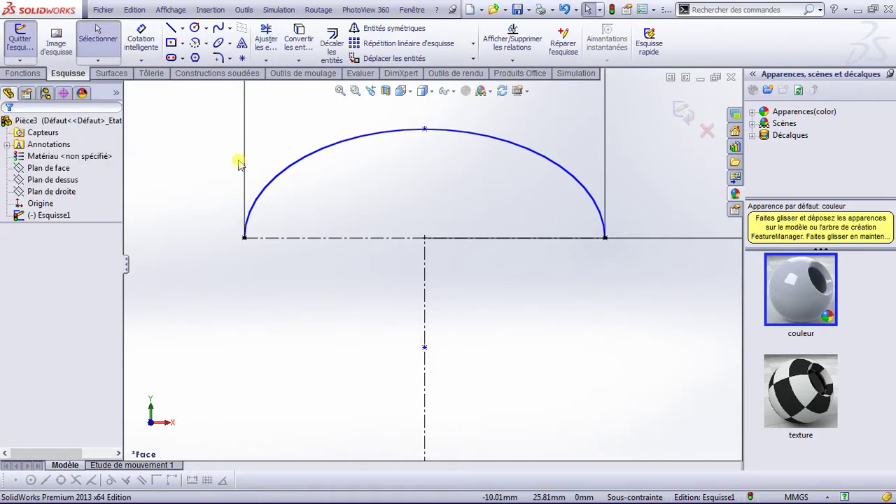
# Draw a short spline curving down from the arc's left end and adjust its tangent.
pyautogui.click(218, 27)
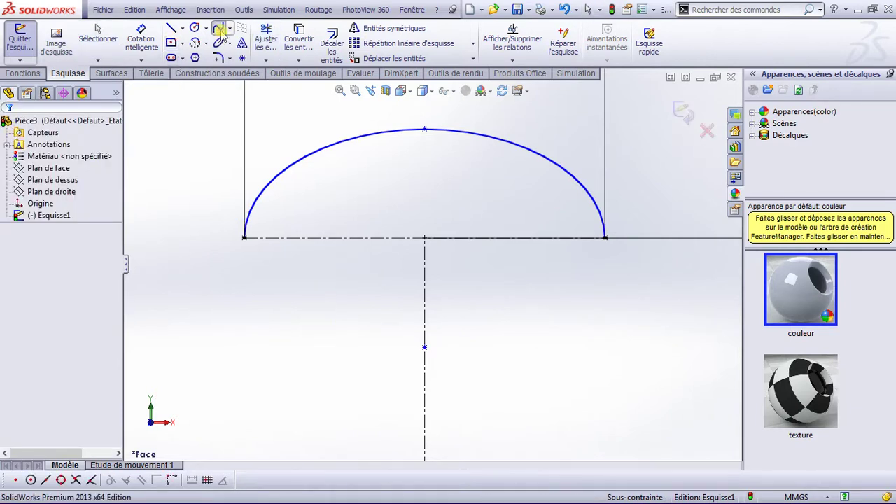
pyautogui.click(244, 238)
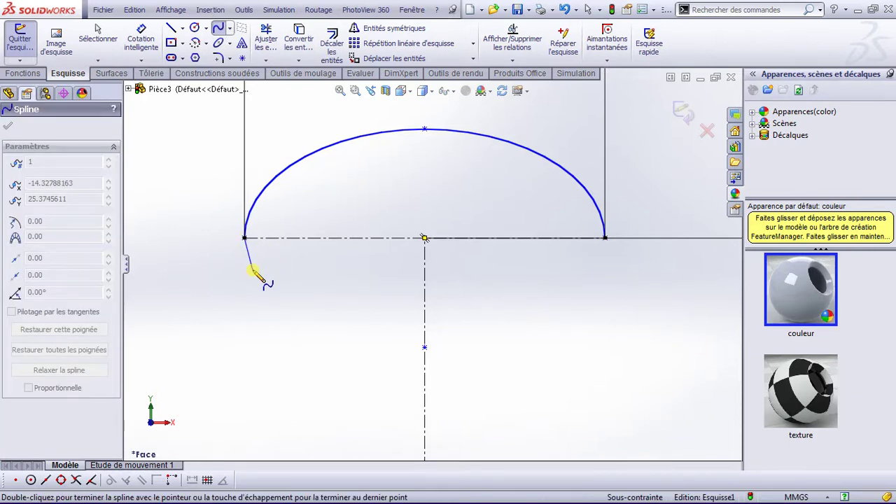
pyautogui.doubleClick(252, 270)
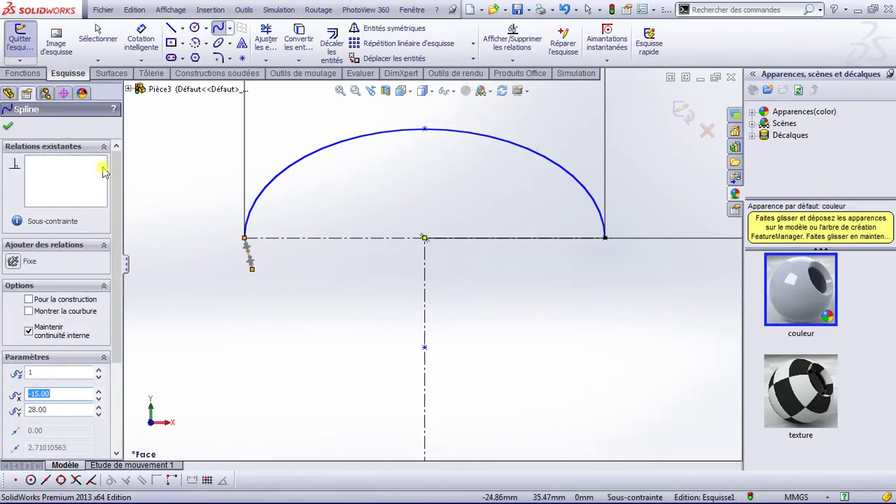
pyautogui.click(11, 127)
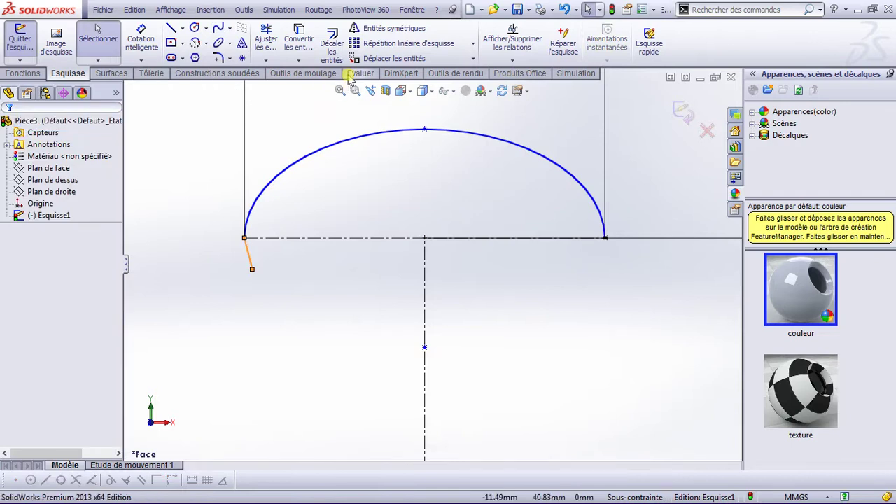
pyautogui.click(252, 260)
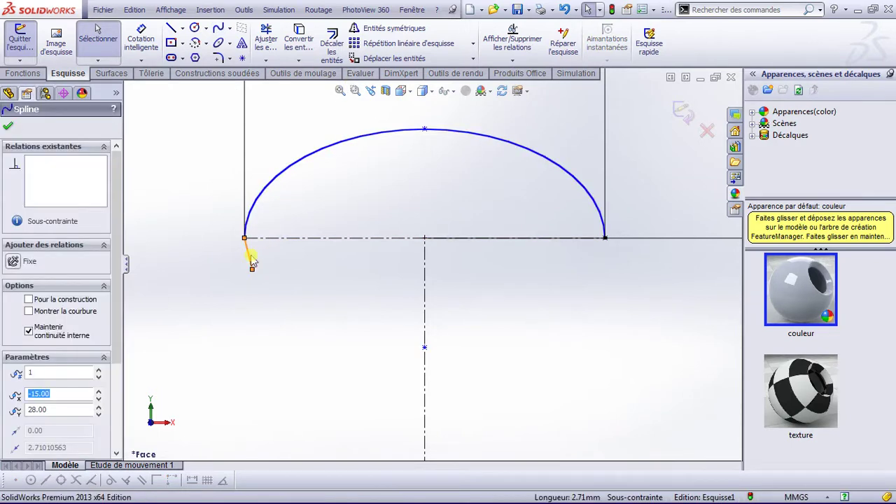
pyautogui.scroll(-1, 253, 258)
pyautogui.scroll(3, 254, 252)
pyautogui.scroll(-3, 395, 267)
pyautogui.scroll(-3, 295, 264)
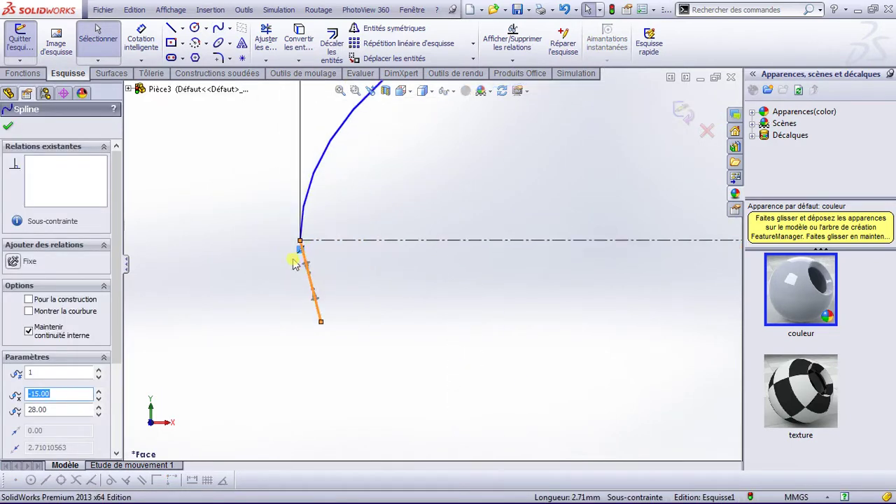
pyautogui.scroll(-3, 336, 275)
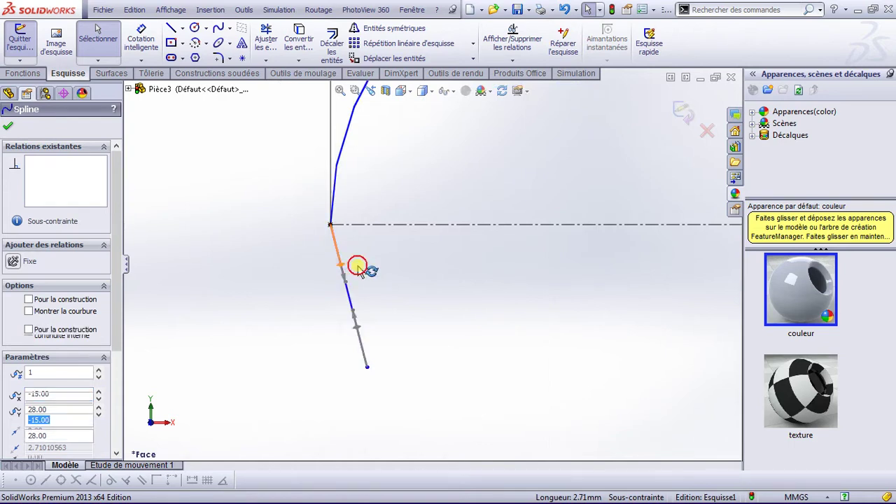
pyautogui.moveTo(343, 268); pyautogui.dragTo(360, 273)
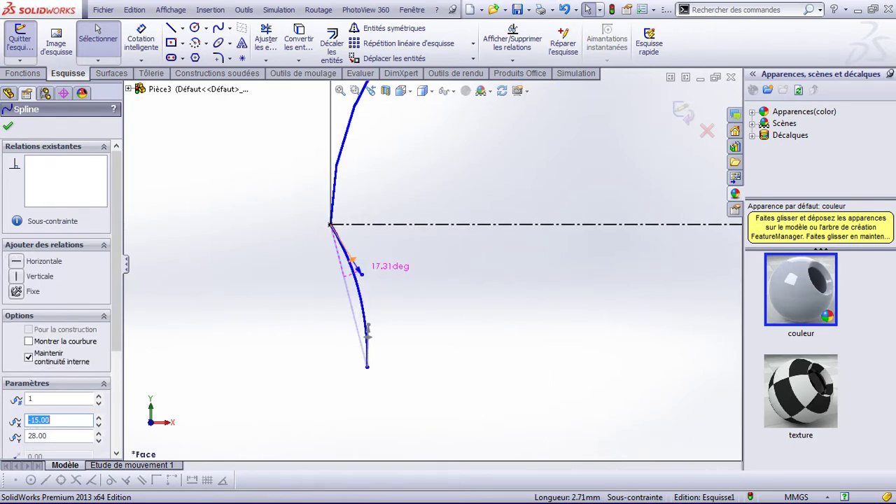
pyautogui.scroll(-1, 455, 273)
pyautogui.scroll(3, 455, 303)
pyautogui.scroll(2, 553, 327)
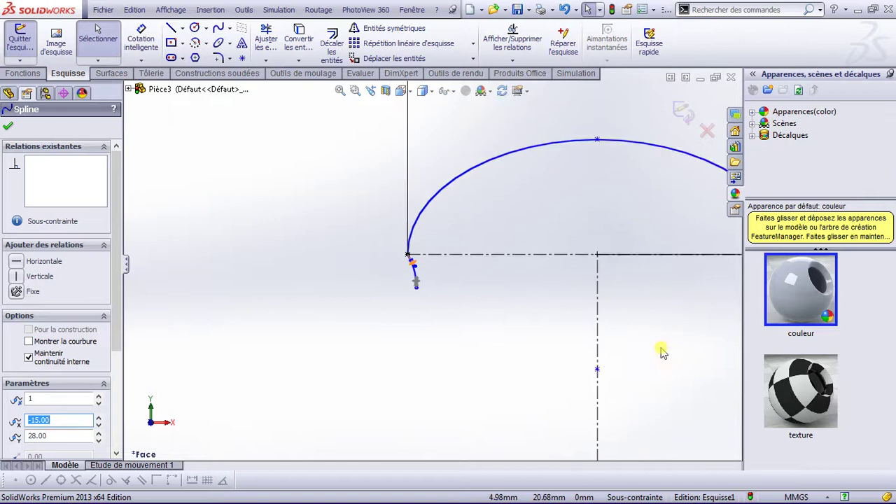
pyautogui.scroll(1, 655, 352)
pyautogui.scroll(1, 655, 353)
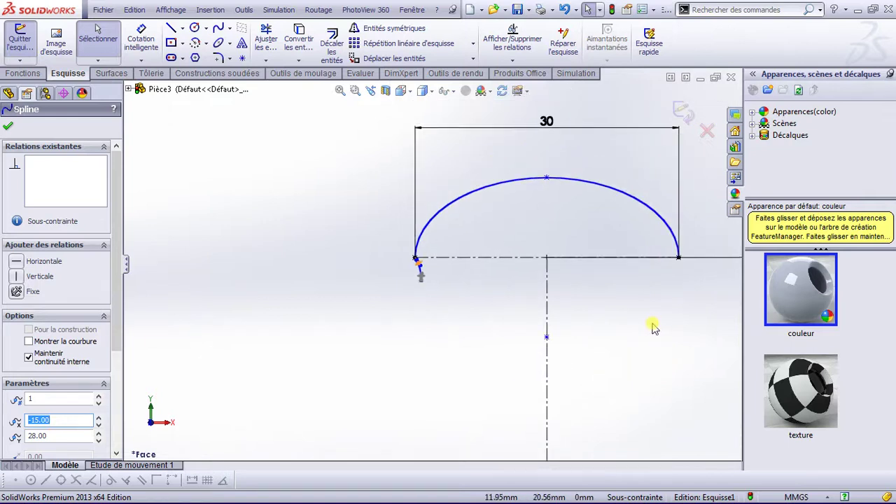
pyautogui.scroll(-1, 654, 329)
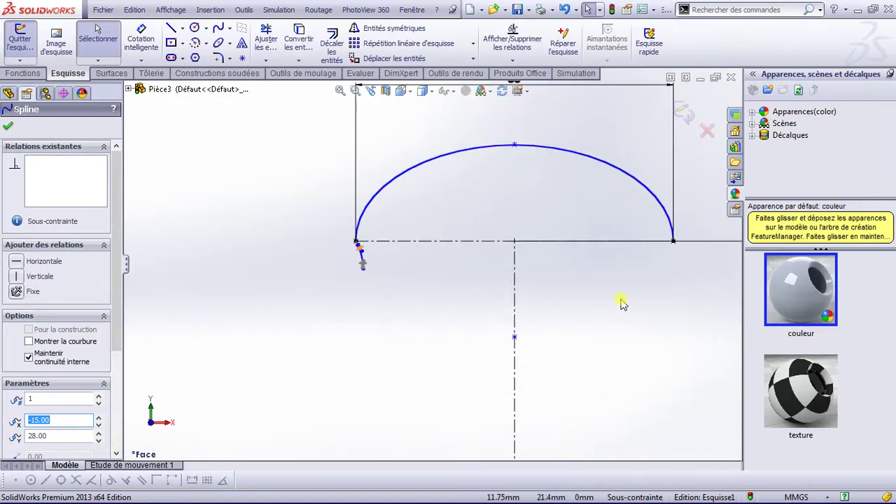
pyautogui.click(9, 128)
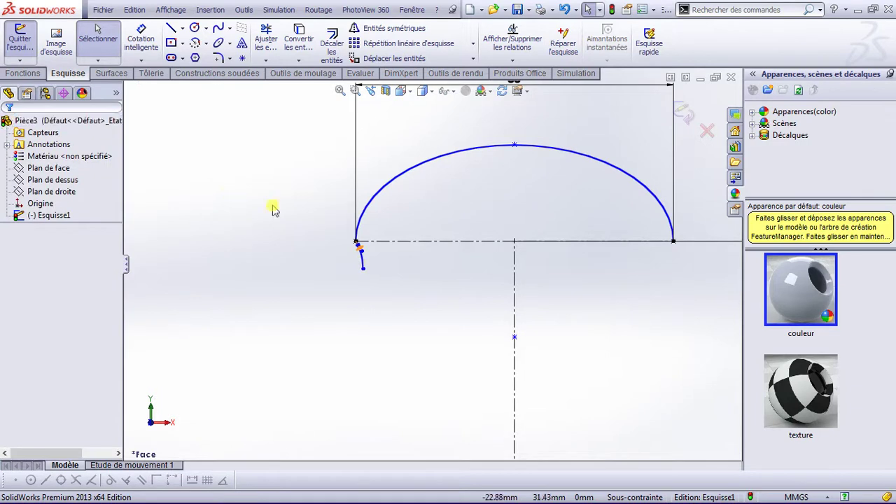
# Select the short spline, Spline1, for Entités symétriques.
pyautogui.click(363, 261)
pyautogui.click(380, 28)
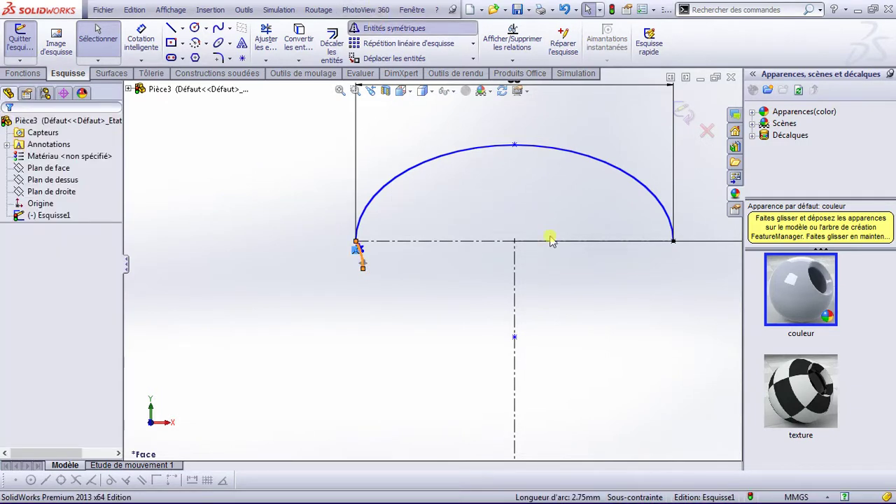
pyautogui.click(42, 313)
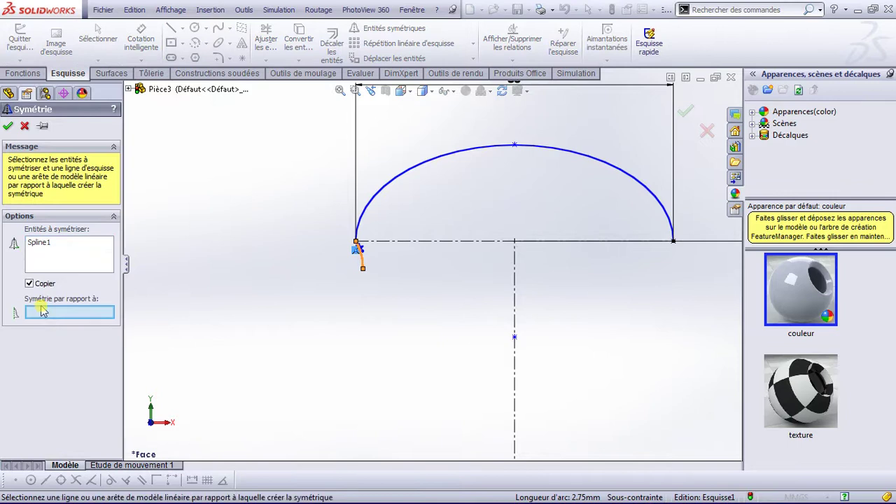
# Mirror the spline across the vertical centerline, then offset the profile 1.00 mm inward.
pyautogui.click(518, 297)
pyautogui.rightClick(516, 294)
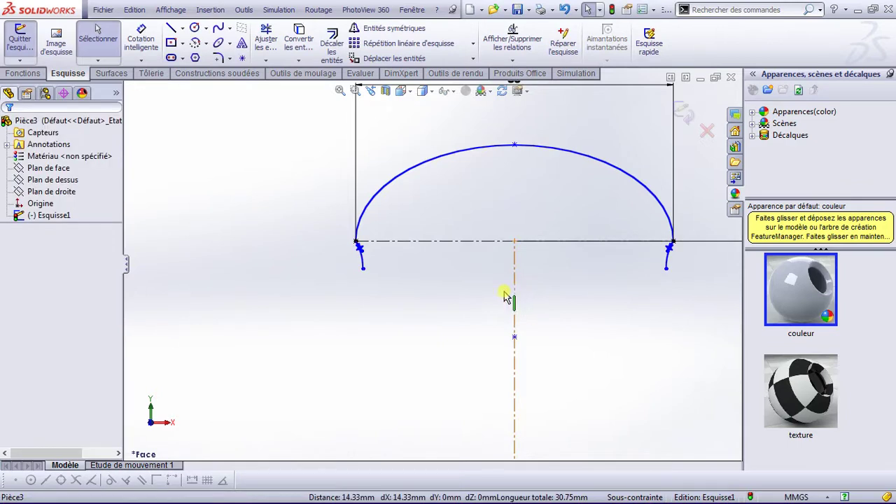
pyautogui.click(434, 164)
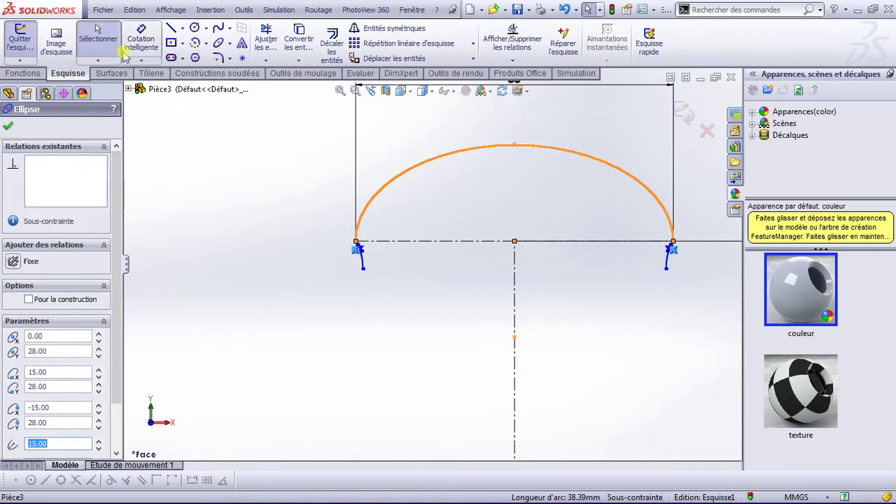
pyautogui.click(343, 40)
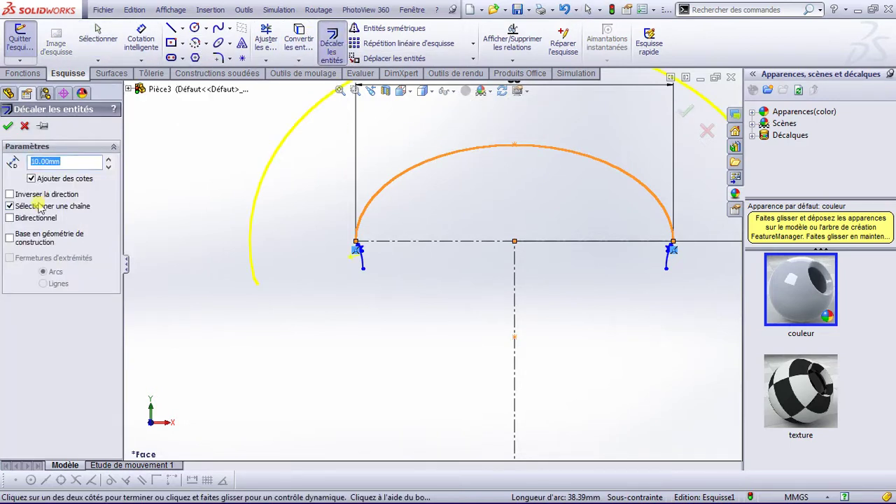
pyautogui.click(24, 195)
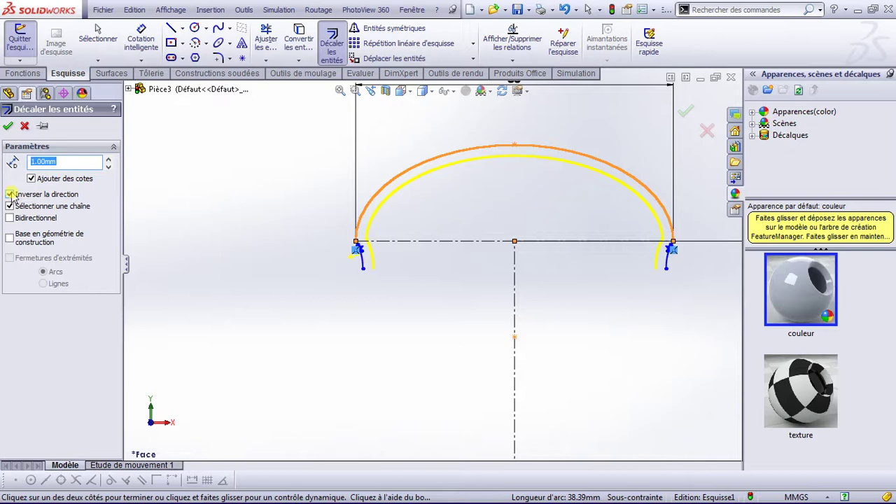
pyautogui.click(7, 127)
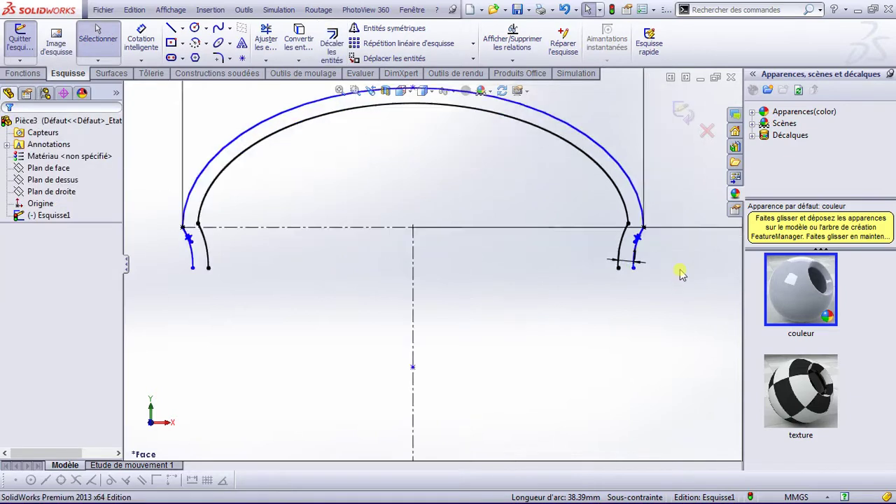
# Join the inner and outer curves at both lower ends with small three-point arcs.
pyautogui.scroll(-3, 680, 269)
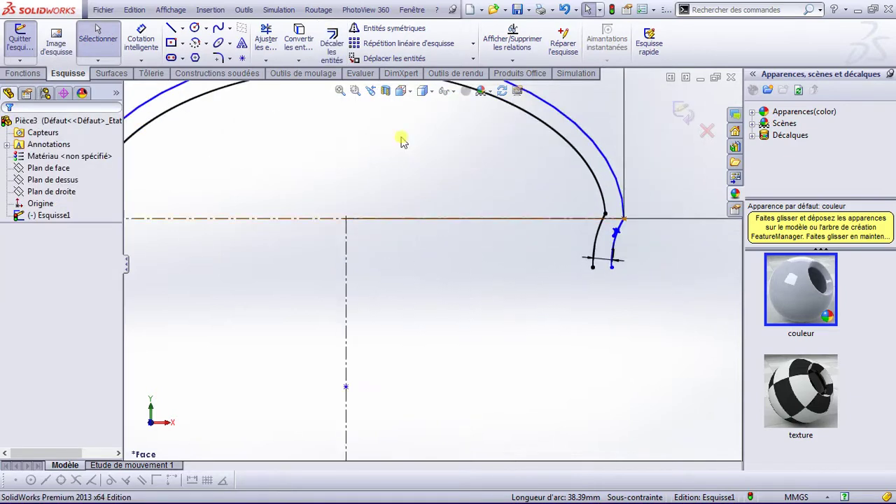
pyautogui.click(194, 43)
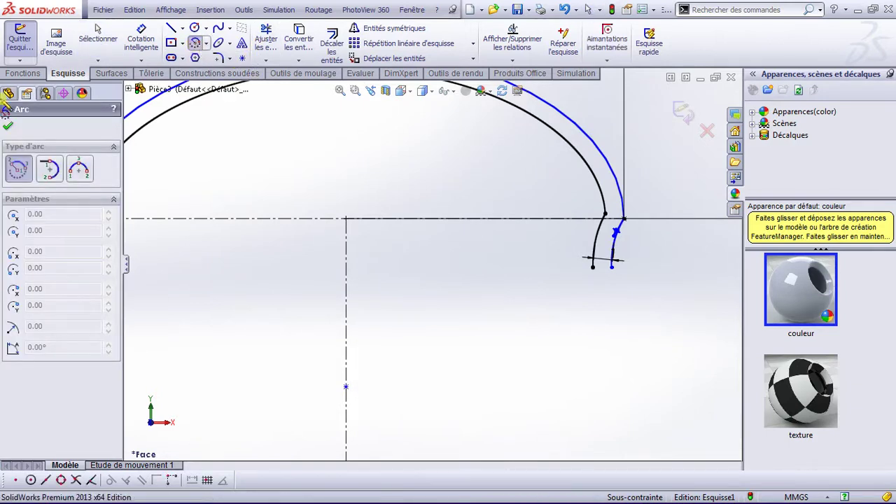
pyautogui.click(82, 171)
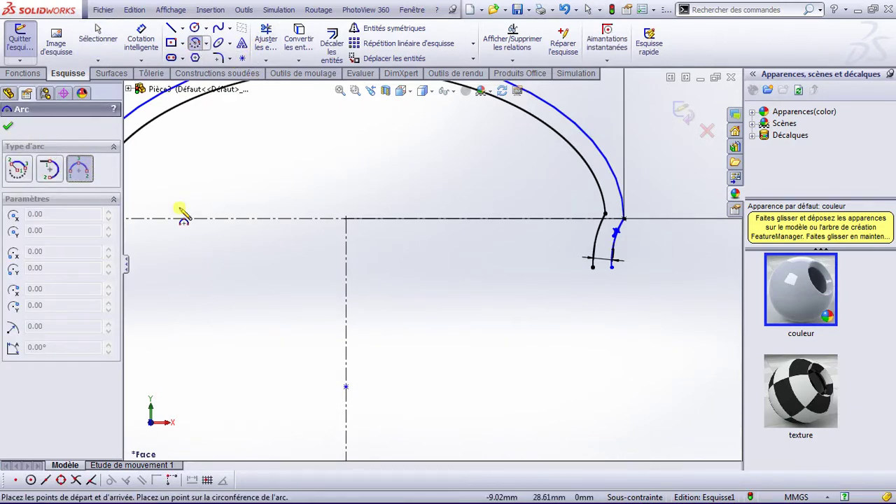
pyautogui.click(593, 268)
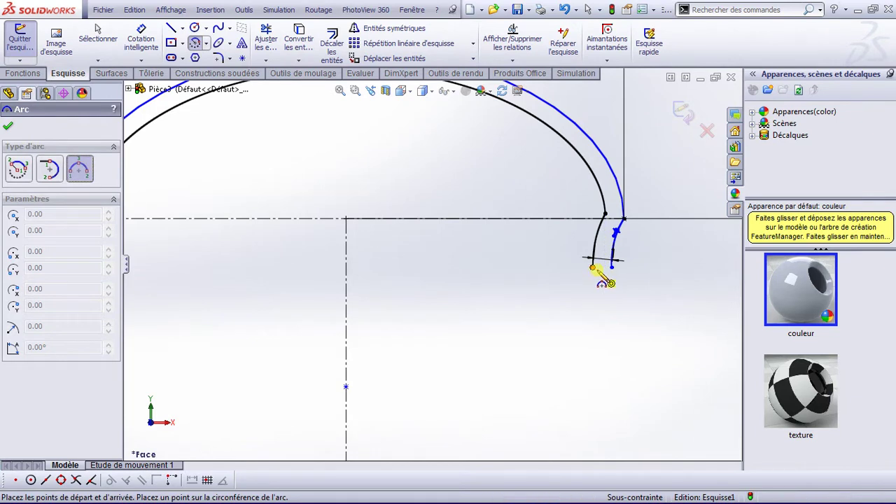
pyautogui.click(612, 267)
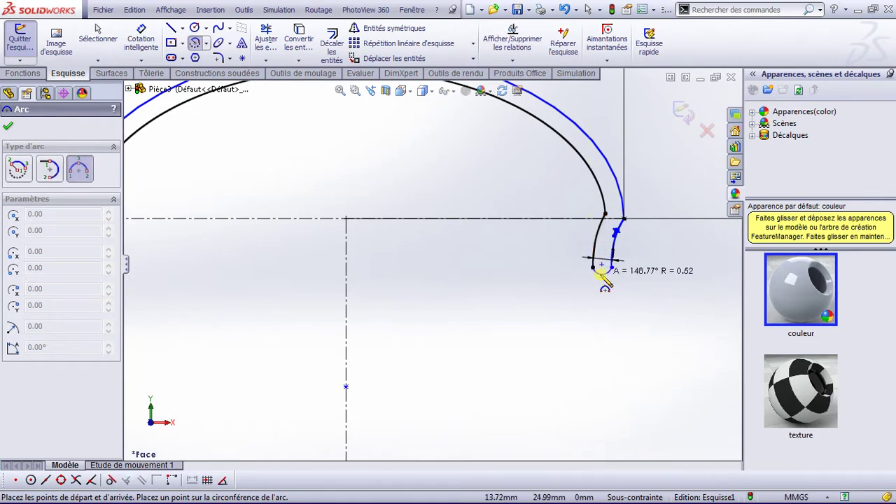
pyautogui.click(598, 271)
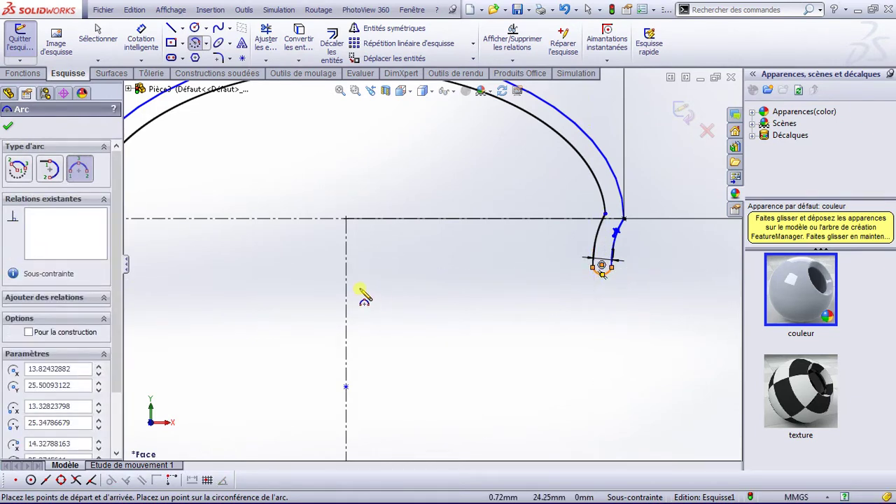
pyautogui.scroll(-1, 350, 294)
pyautogui.scroll(2, 230, 273)
pyautogui.scroll(-2, 210, 267)
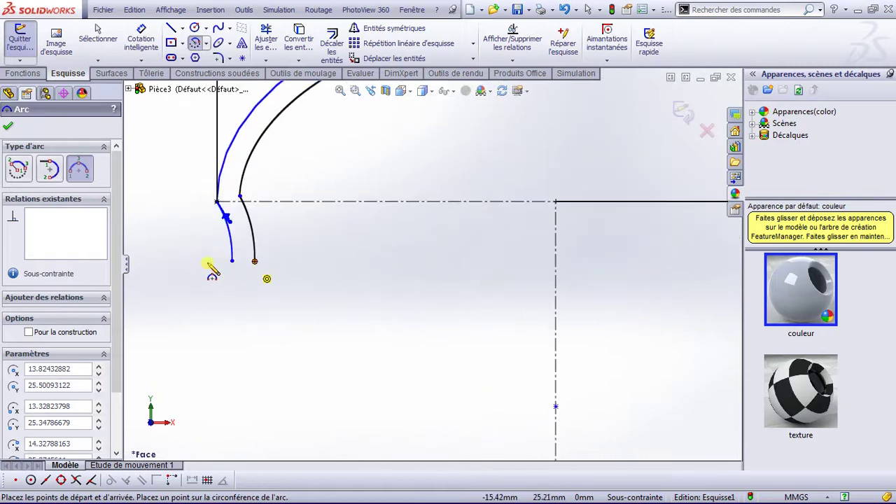
pyautogui.click(231, 260)
pyautogui.click(255, 261)
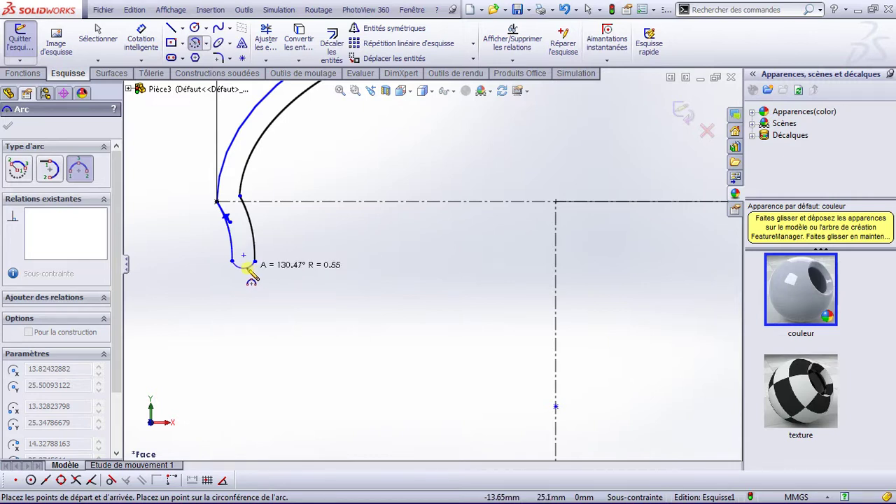
pyautogui.click(242, 255)
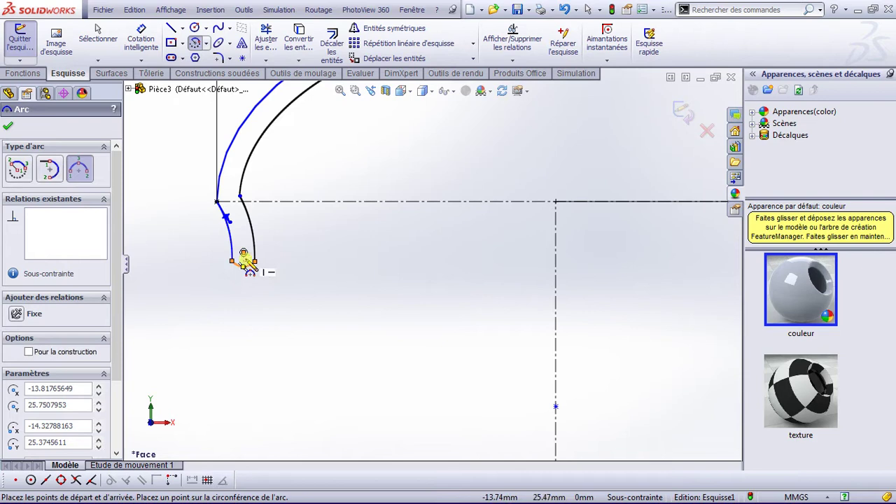
pyautogui.press('Escape')
pyautogui.scroll(-1, 397, 223)
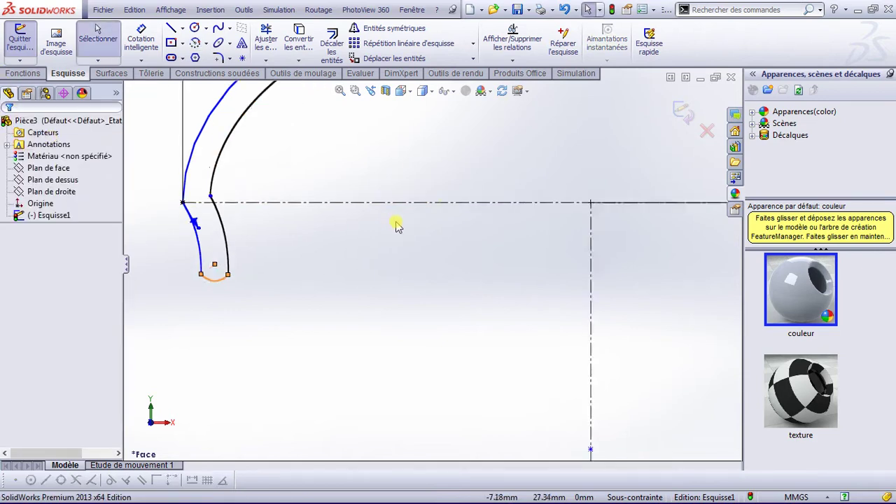
# Delete the horizontal centreline running through the arch.
pyautogui.press('f')
pyautogui.click(439, 238)
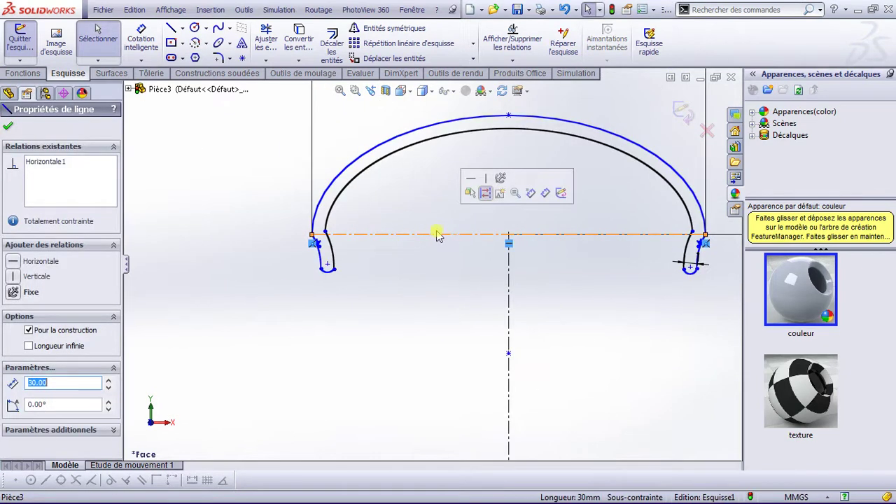
pyautogui.press('Delete')
# Draw a horizontal construction line from the origin leftward beneath the band profile.
pyautogui.scroll(1, 518, 273)
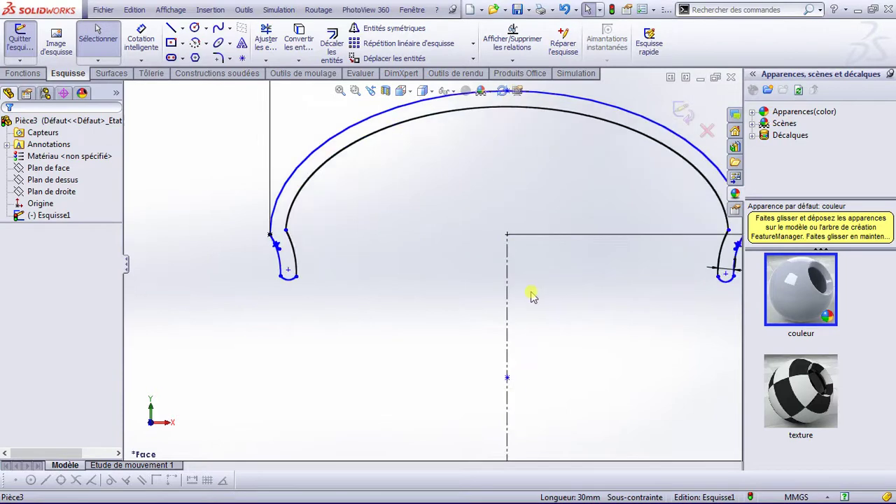
pyautogui.scroll(2, 533, 294)
pyautogui.scroll(1, 530, 290)
pyautogui.scroll(1, 495, 292)
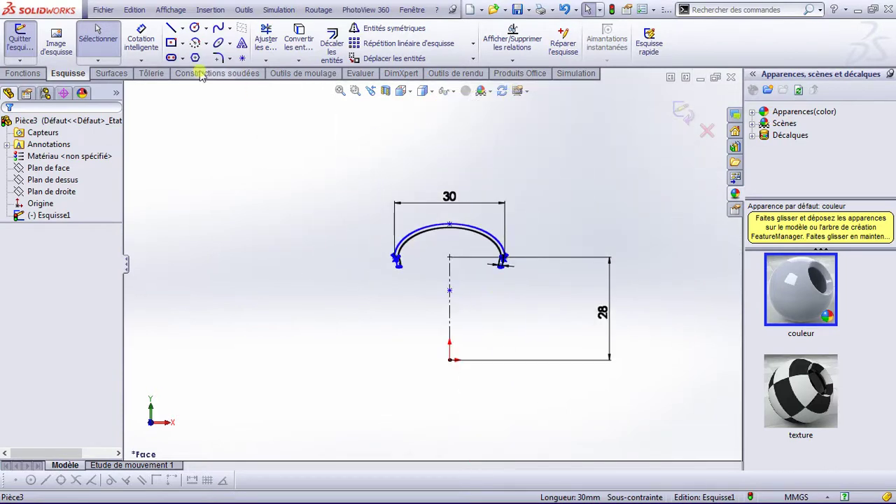
pyautogui.click(182, 28)
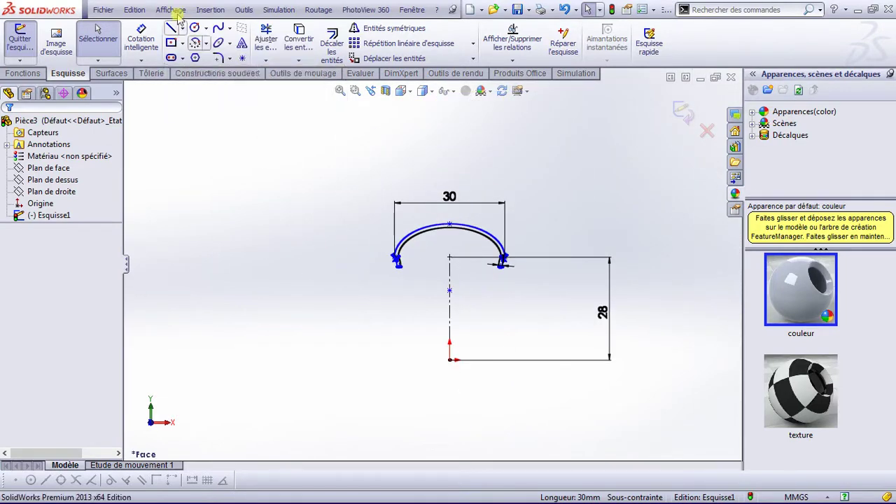
pyautogui.click(210, 56)
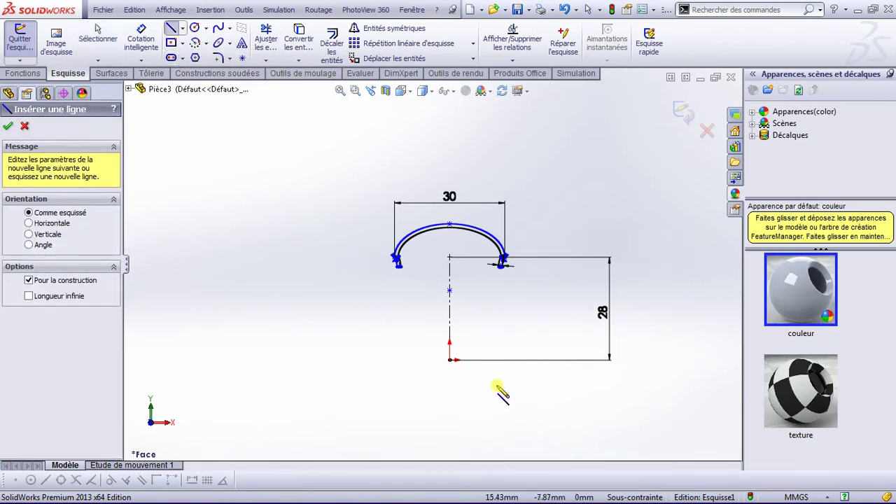
pyautogui.click(450, 359)
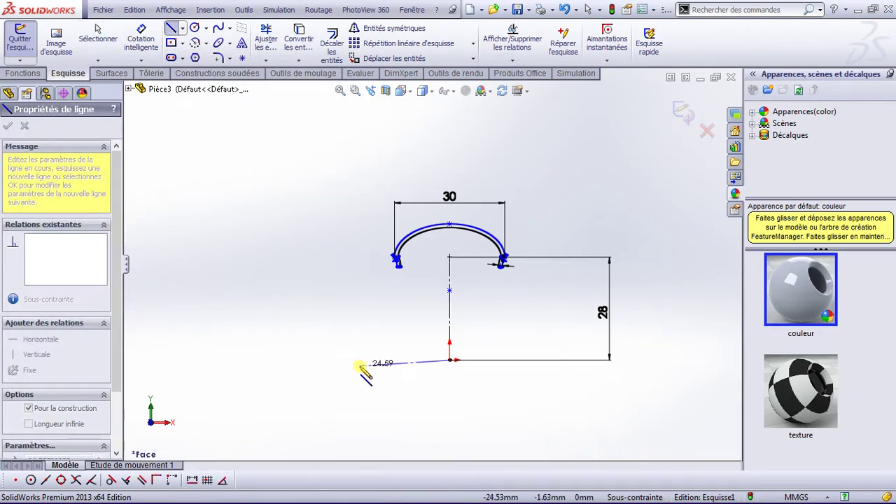
pyautogui.click(356, 360)
pyautogui.press('Escape')
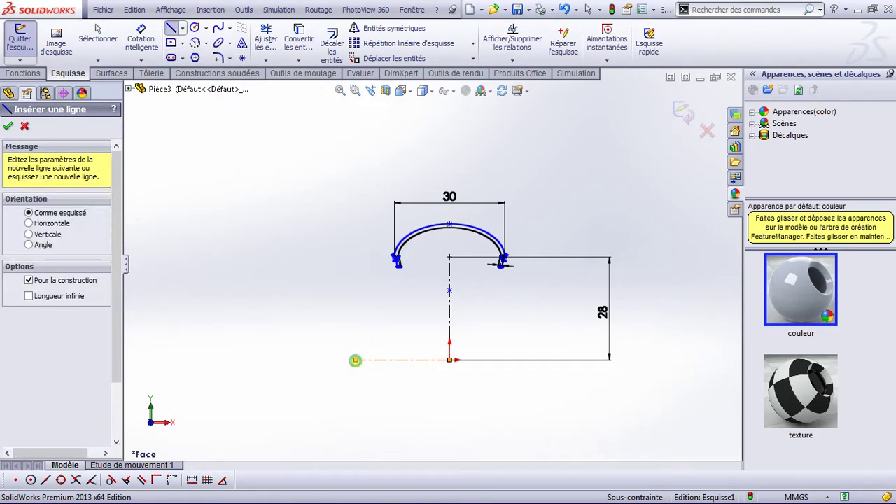
pyautogui.press('Escape')
# Revolve the band profile 360° around the horizontal construction line to create Révolution1.
pyautogui.click(26, 74)
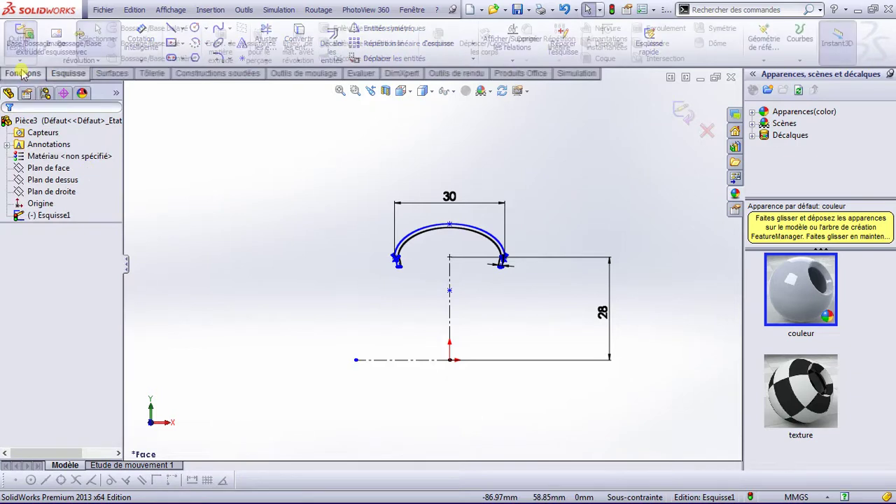
pyautogui.click(88, 46)
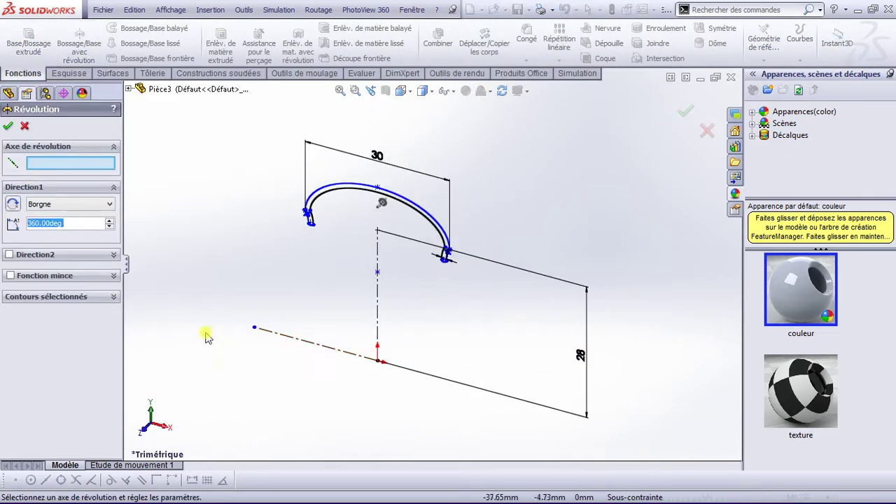
pyautogui.click(277, 336)
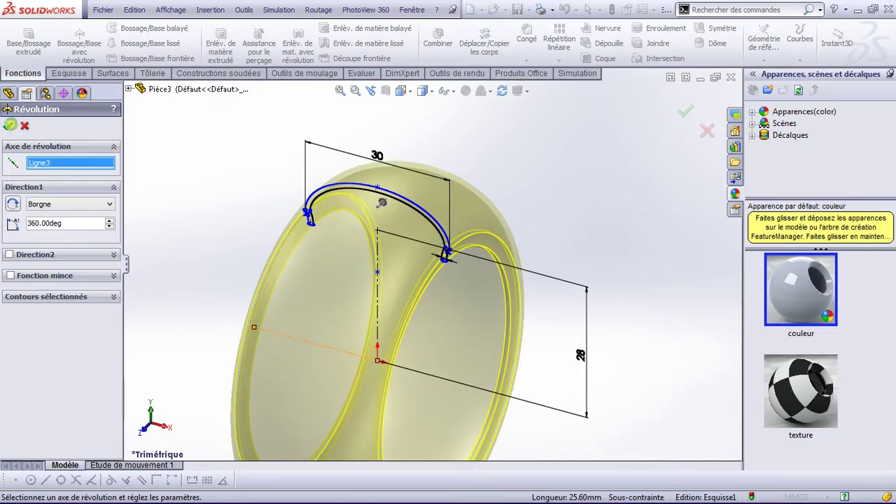
pyautogui.click(10, 125)
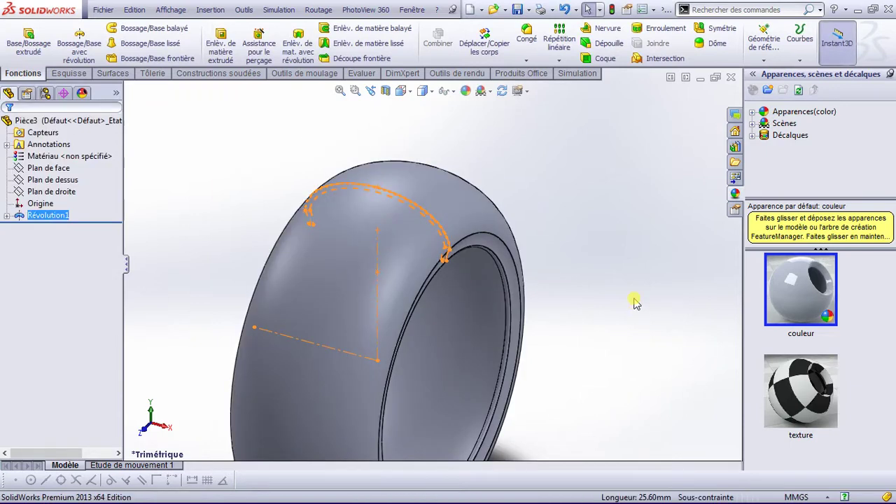
# View the tire from the Face orientation, then start a new reference plane (Plan).
pyautogui.click(563, 217)
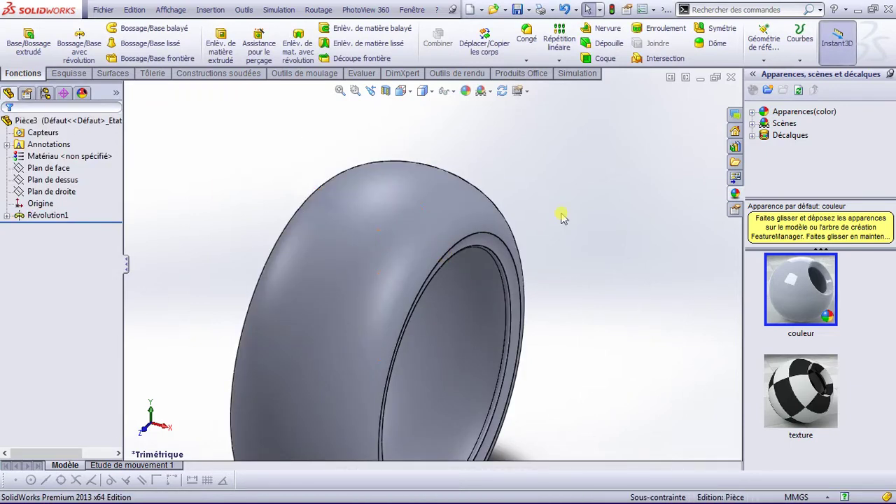
pyautogui.scroll(1, 426, 307)
pyautogui.scroll(3, 424, 319)
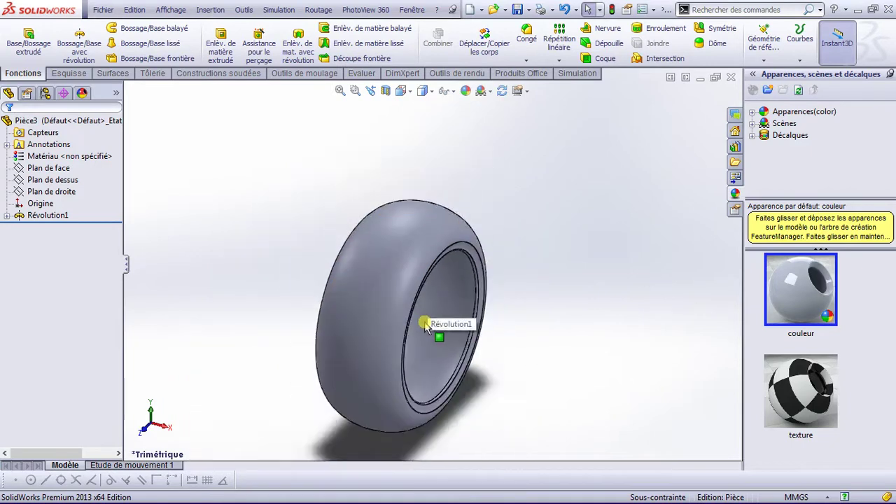
pyautogui.scroll(1, 422, 330)
pyautogui.click(370, 314)
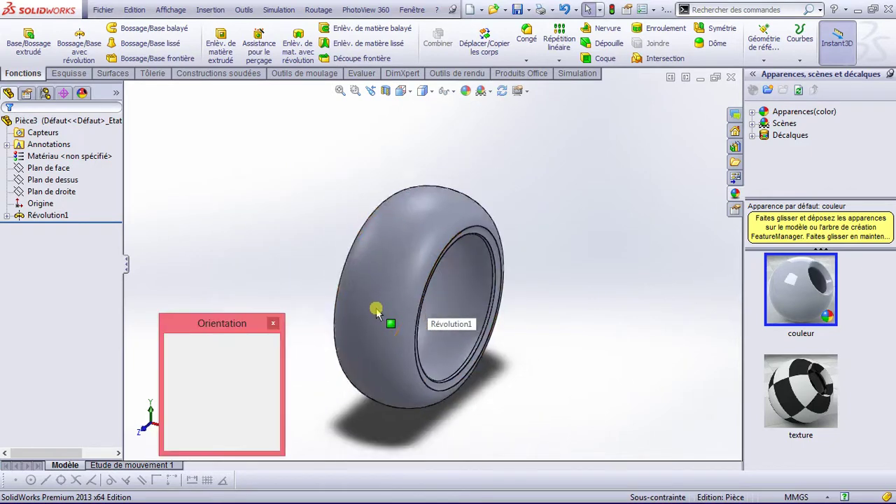
pyautogui.press('space')
pyautogui.click(377, 260)
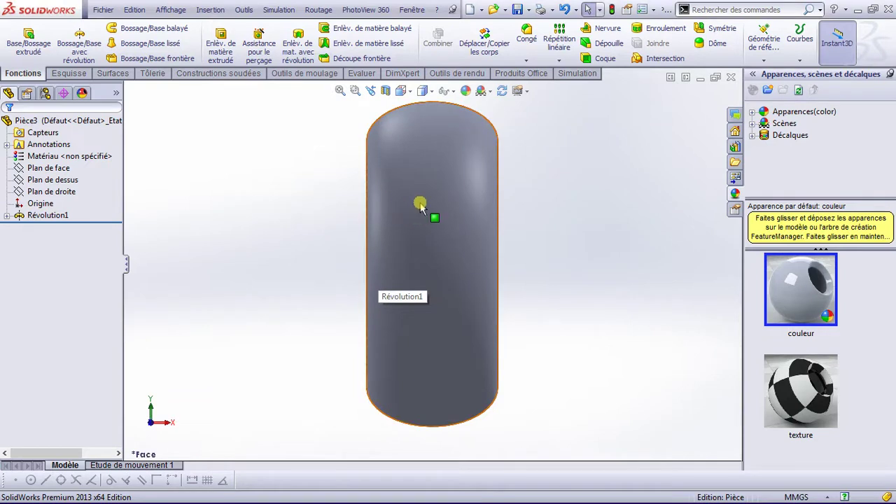
pyautogui.scroll(-2, 421, 215)
pyautogui.scroll(-1, 422, 215)
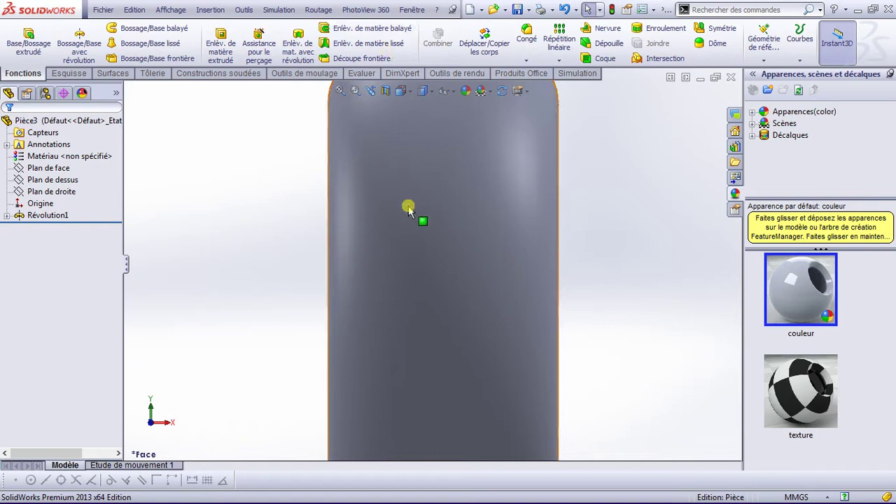
pyautogui.click(471, 199)
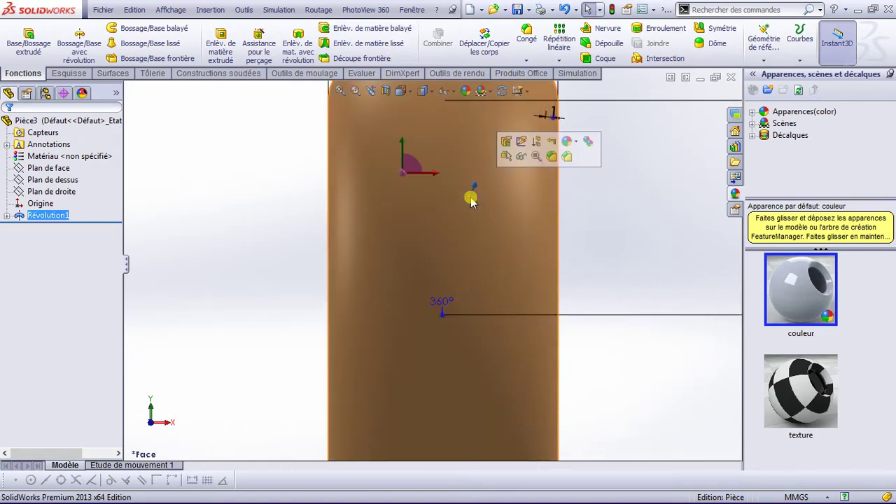
pyautogui.click(619, 191)
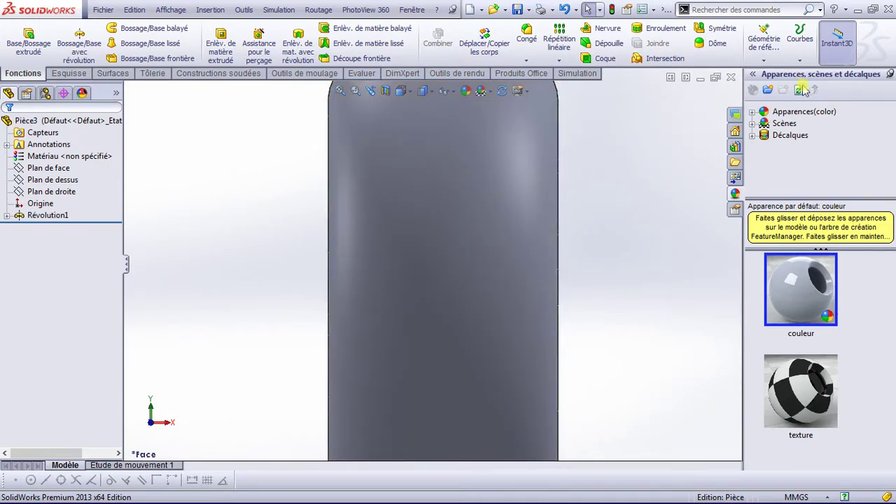
pyautogui.click(767, 41)
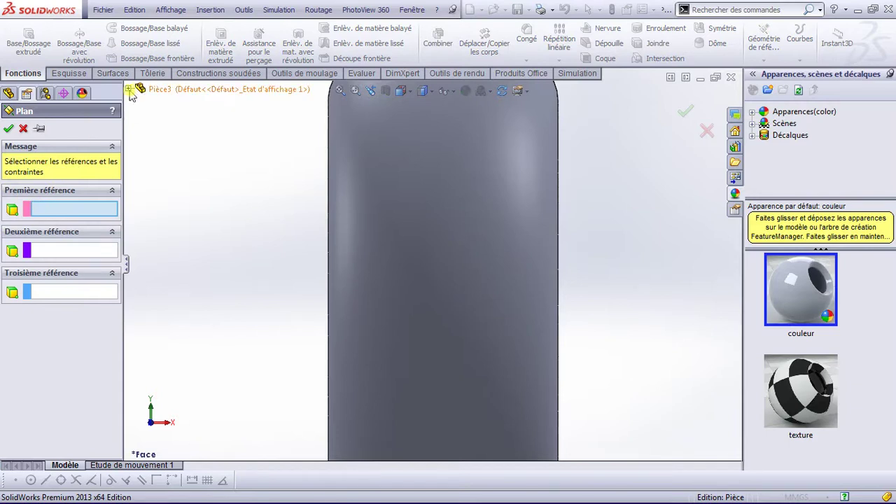
# Create Plan1 offset 42 mm from Plan de face.
pyautogui.click(129, 89)
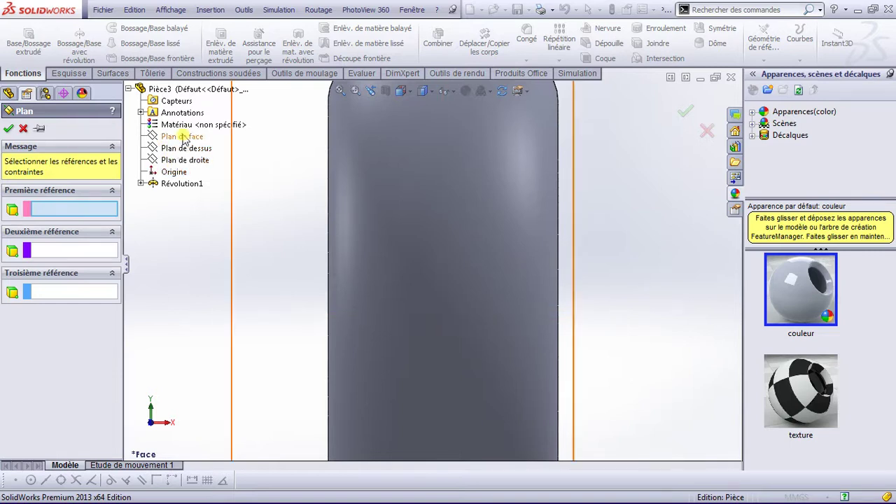
pyautogui.click(186, 137)
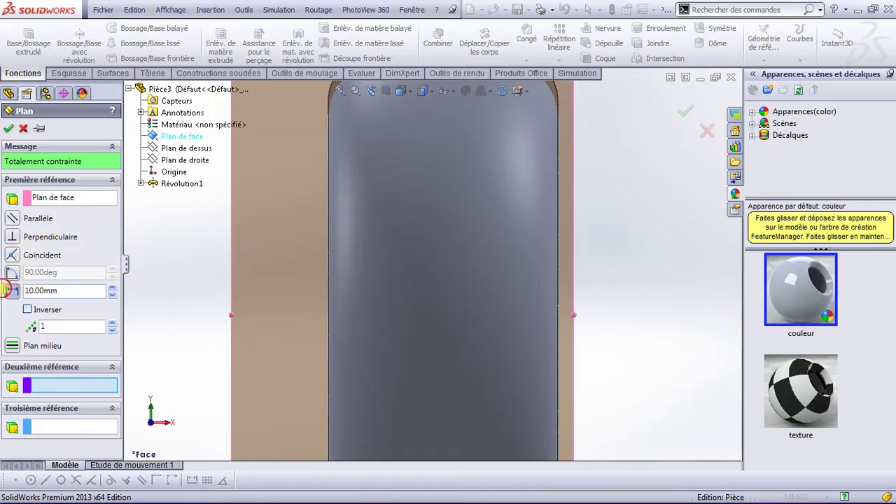
pyautogui.moveTo(62, 291); pyautogui.dragTo(11, 292)
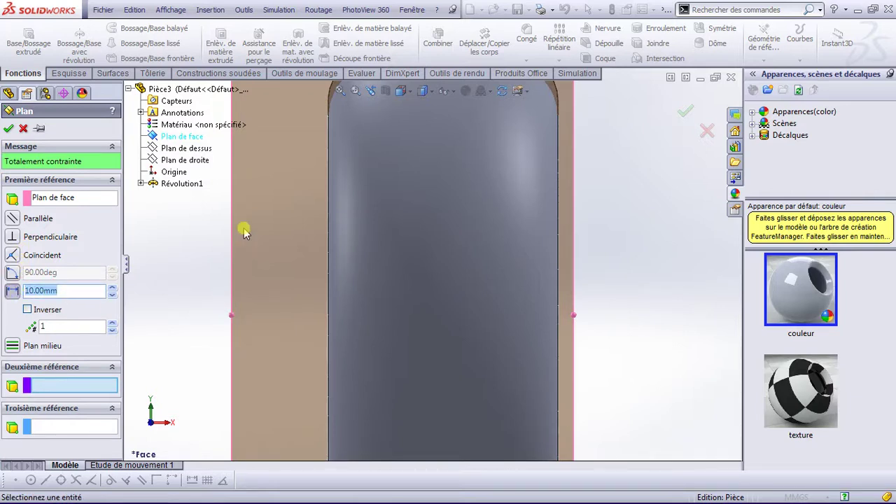
pyautogui.write('42')
pyautogui.press('Return')
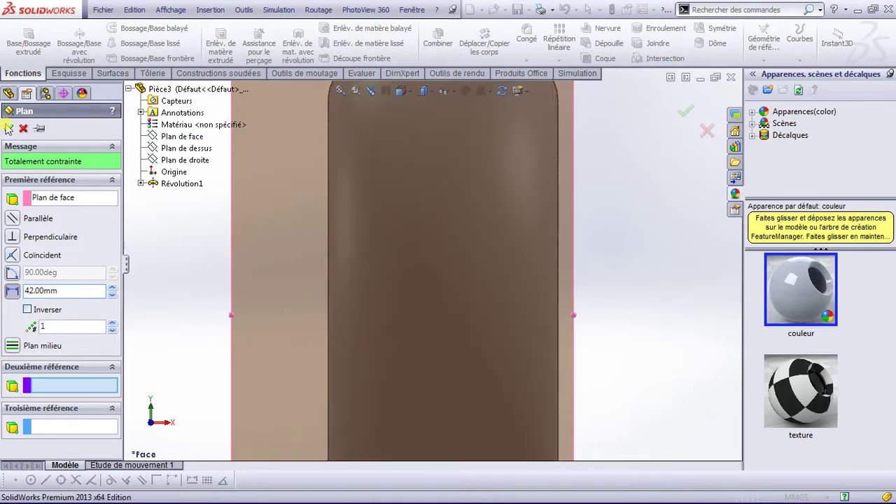
pyautogui.click(8, 128)
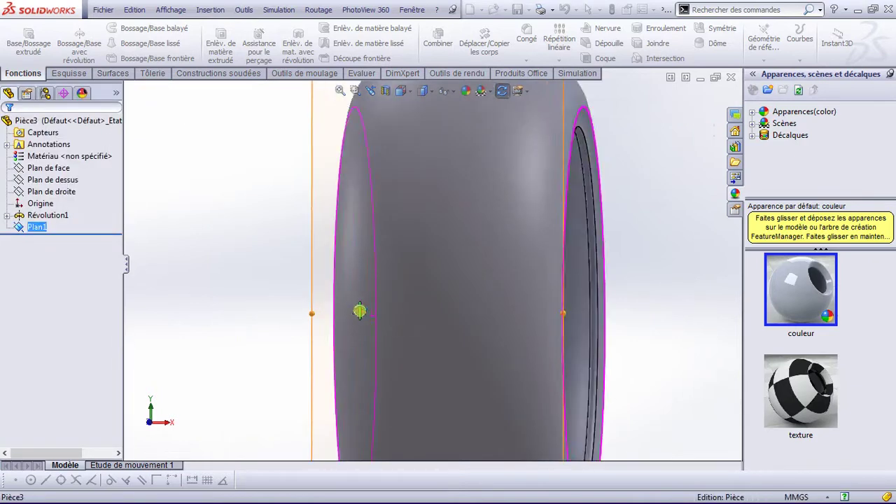
pyautogui.moveTo(360, 311)
pyautogui.mouseDown(button='middle')
pyautogui.moveTo(336, 300)
pyautogui.moveTo(290, 304)
pyautogui.moveTo(274, 318)
pyautogui.mouseUp(button='middle')
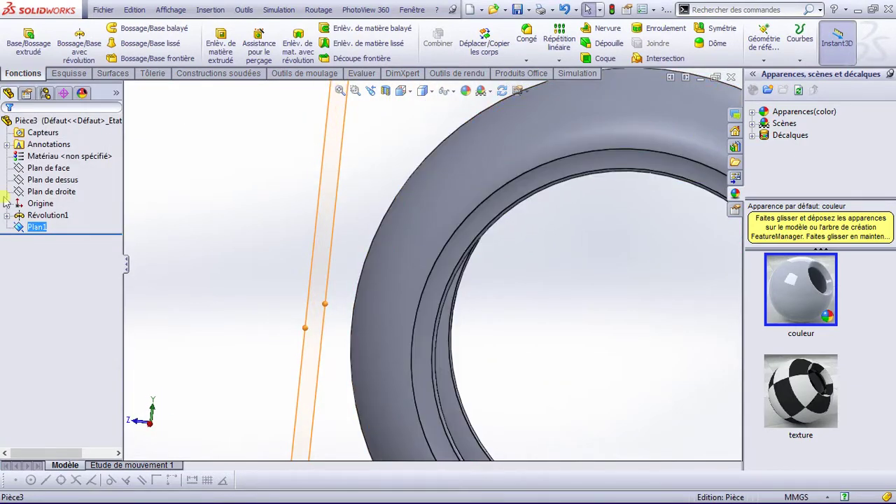
# Open a new sketch on Plan1 and view it normal to the plane.
pyautogui.rightClick(30, 231)
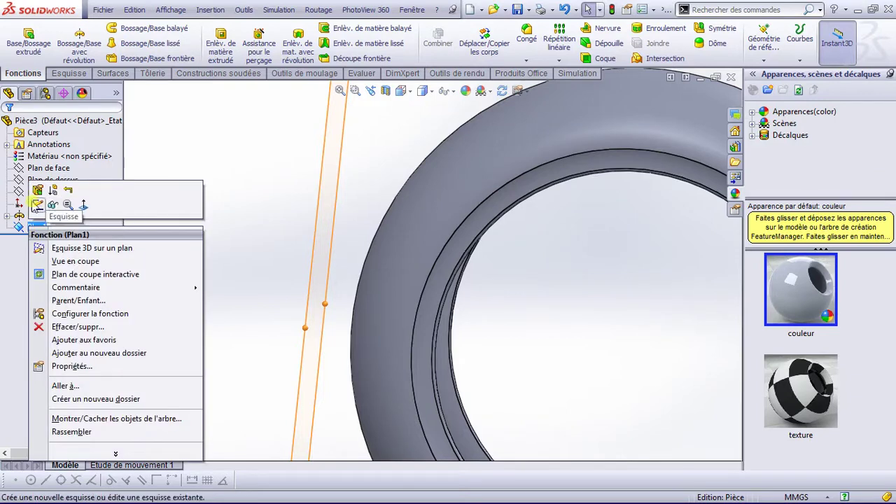
pyautogui.click(34, 204)
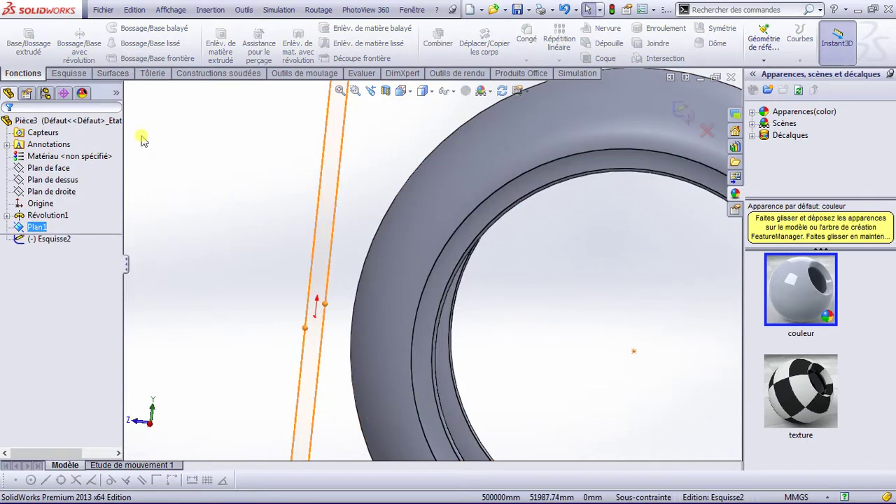
pyautogui.press('space')
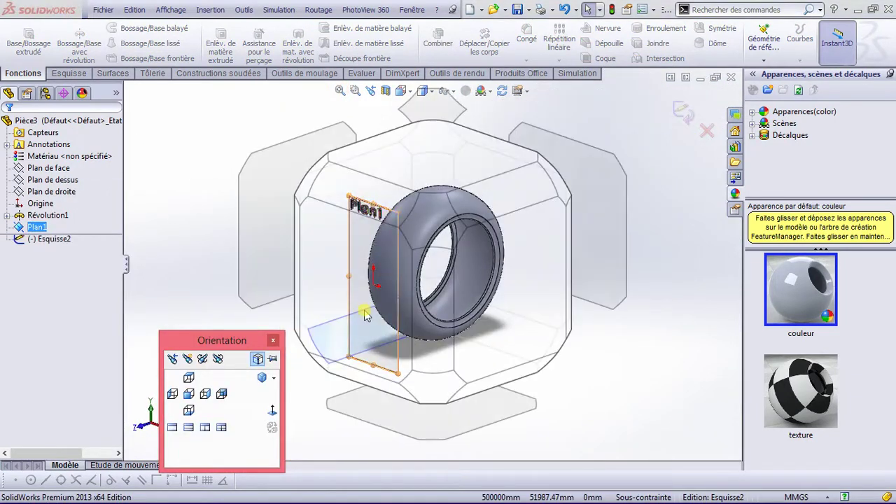
pyautogui.click(361, 314)
# Start a line outline at the origin with a vertical edge and two slanted bottom edges.
pyautogui.scroll(-4, 516, 256)
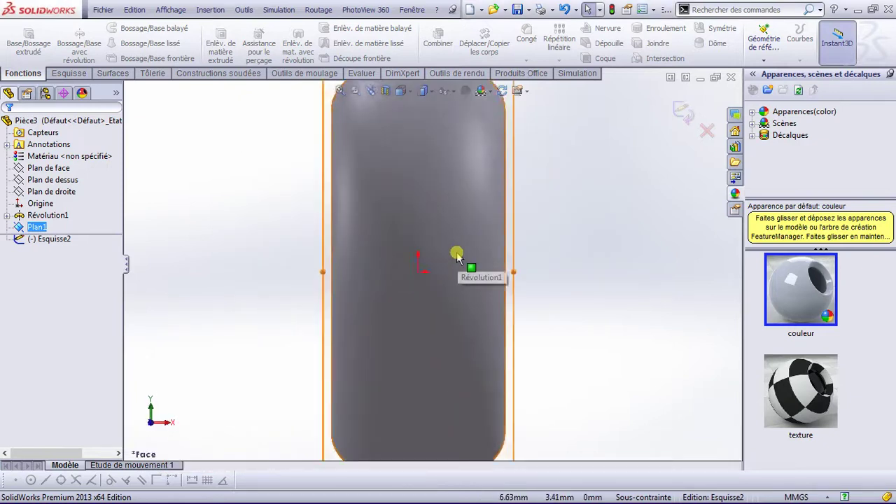
pyautogui.click(68, 73)
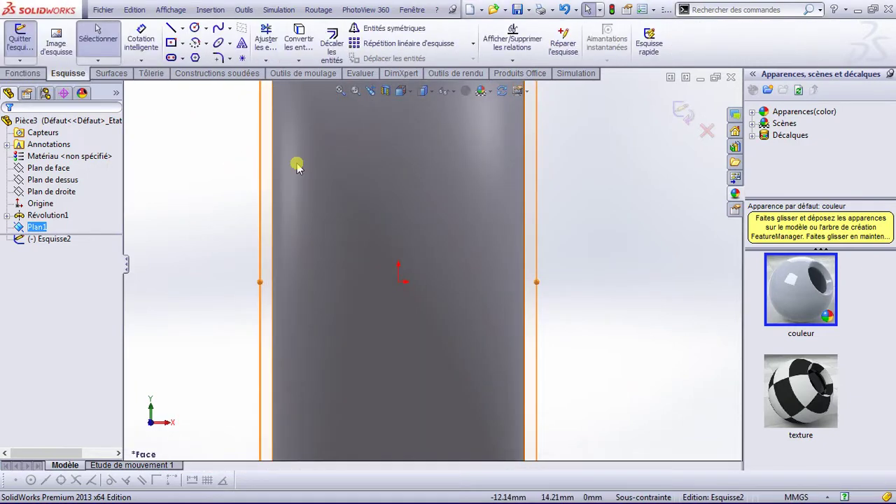
pyautogui.click(173, 28)
pyautogui.scroll(1, 412, 301)
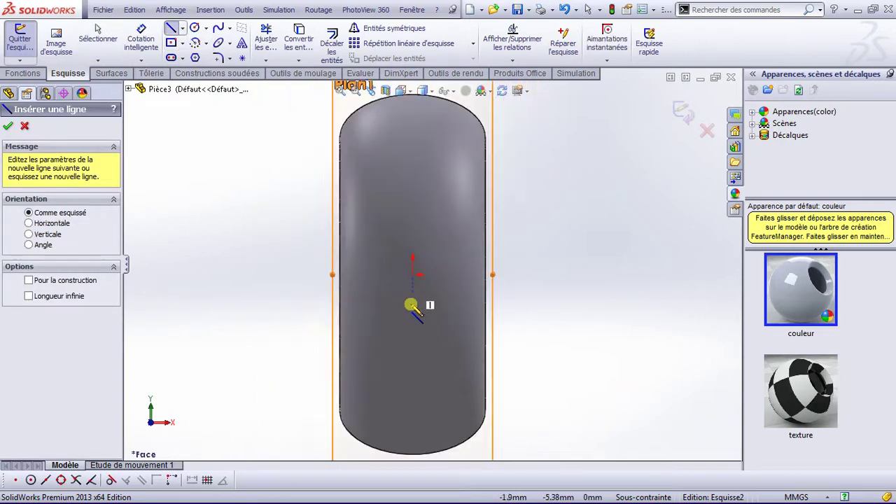
pyautogui.scroll(-3, 437, 269)
pyautogui.scroll(-2, 379, 231)
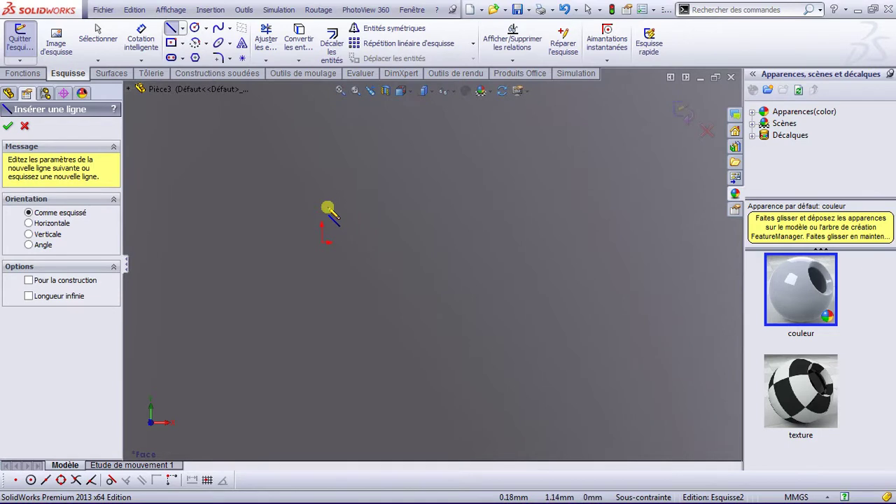
pyautogui.click(328, 209)
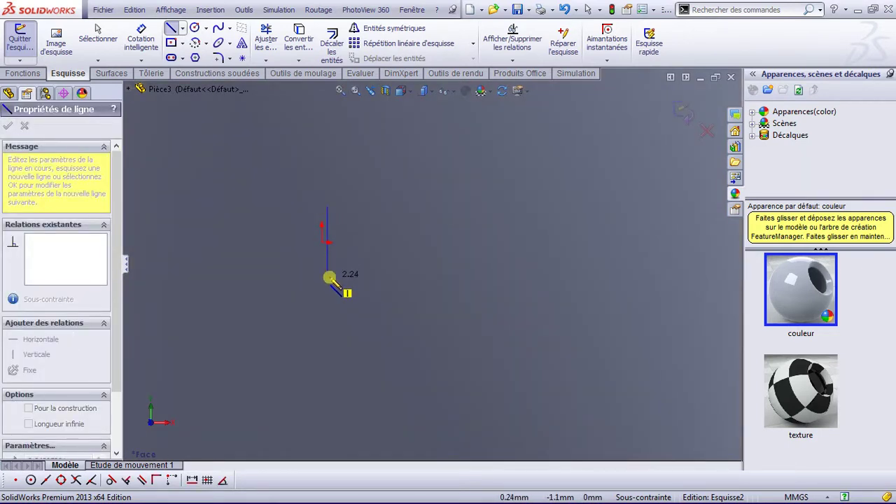
pyautogui.click(329, 277)
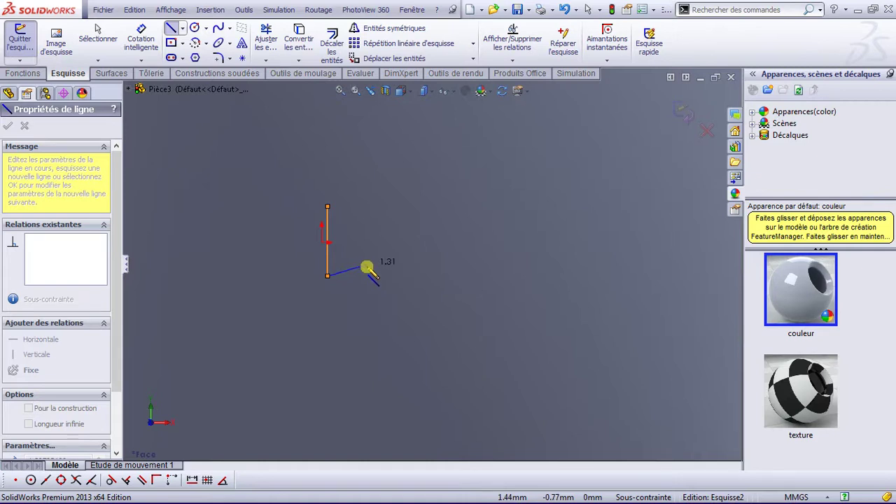
pyautogui.click(380, 262)
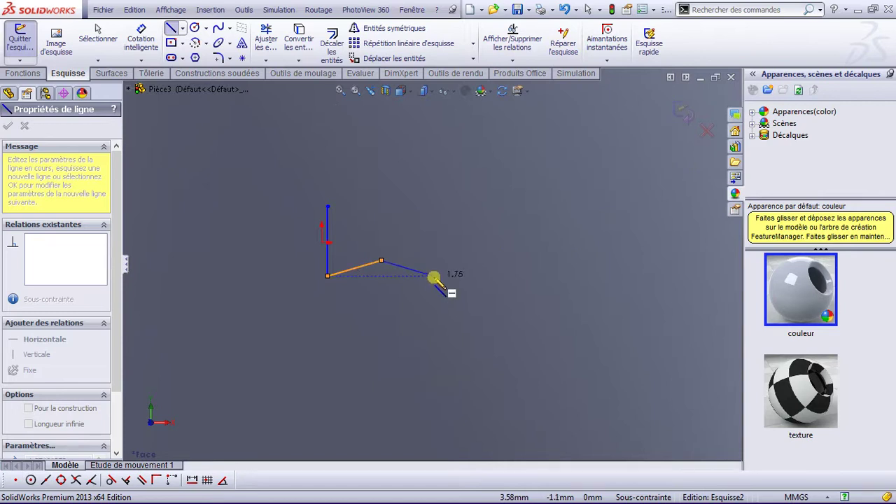
pyautogui.click(434, 276)
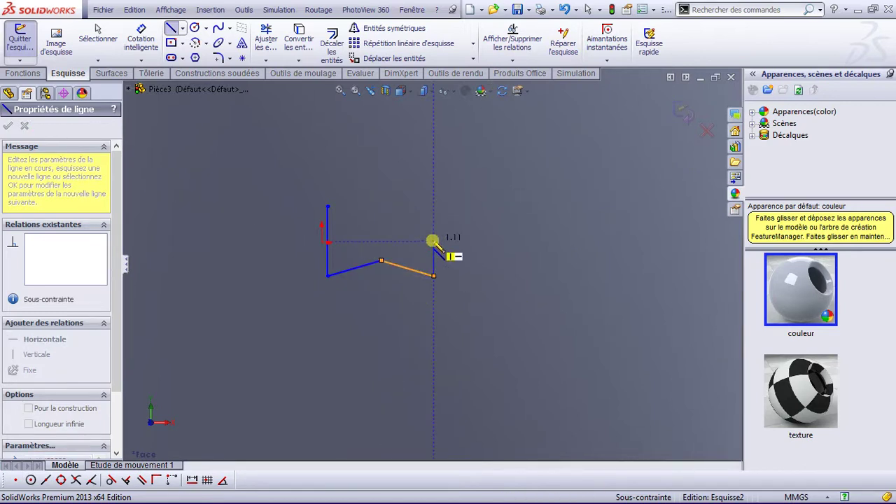
# Add the notched right side and two slanted top edges, closing the outline at the origin.
pyautogui.click(435, 242)
pyautogui.click(407, 226)
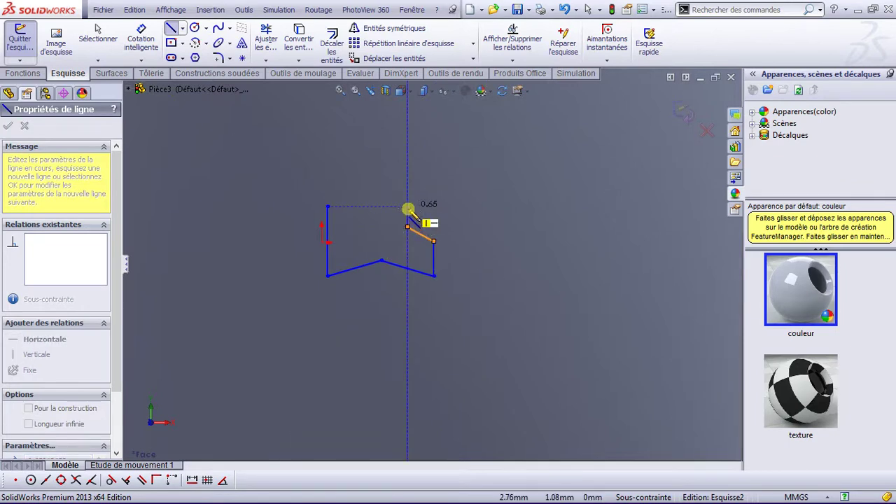
pyautogui.click(407, 207)
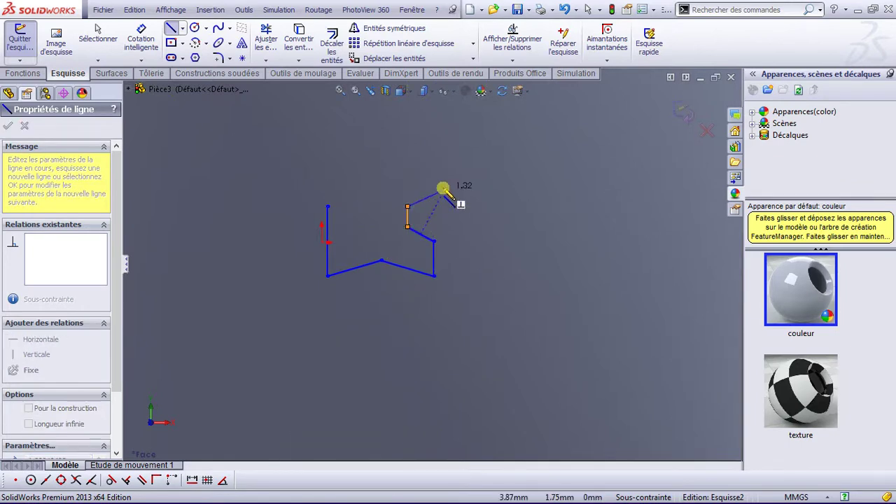
pyautogui.click(434, 188)
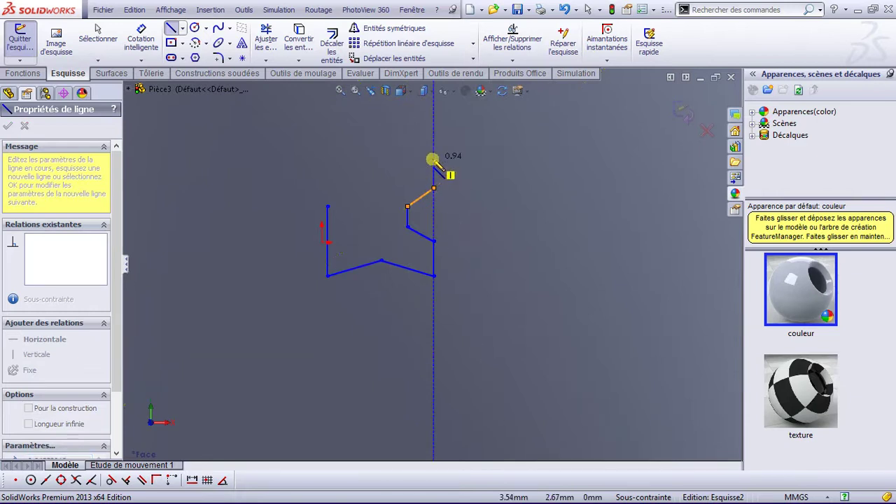
pyautogui.click(435, 158)
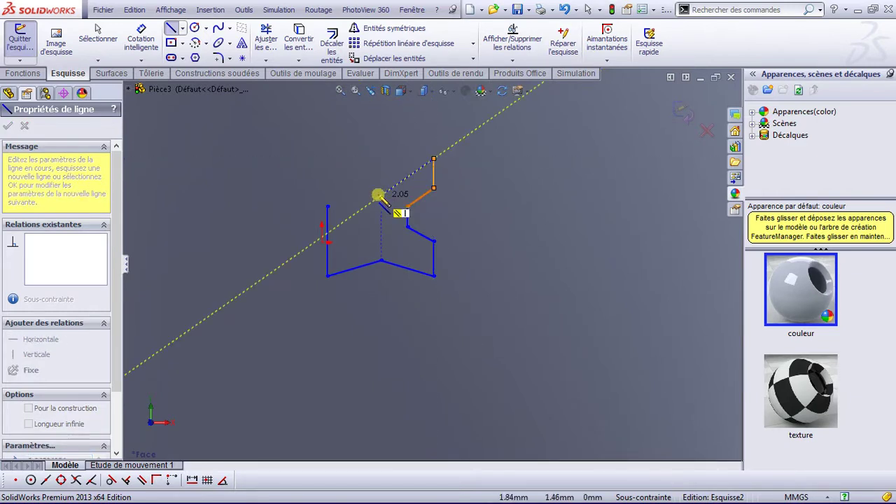
pyautogui.click(382, 175)
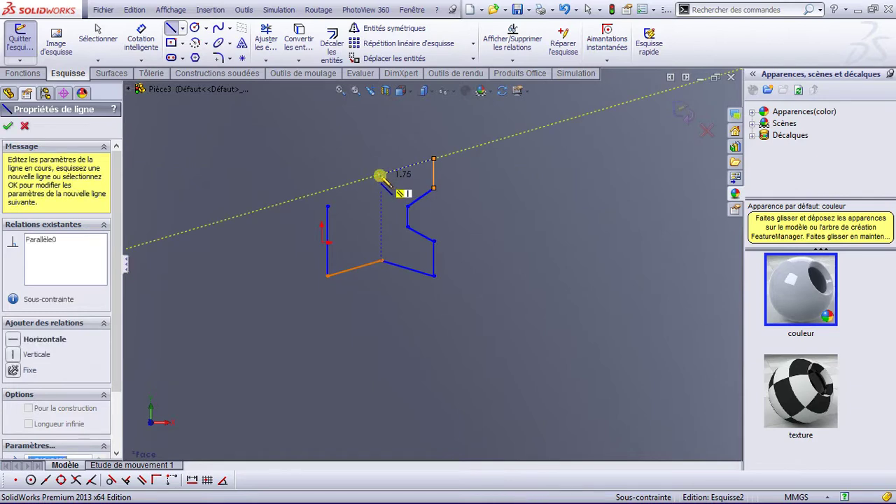
pyautogui.click(327, 157)
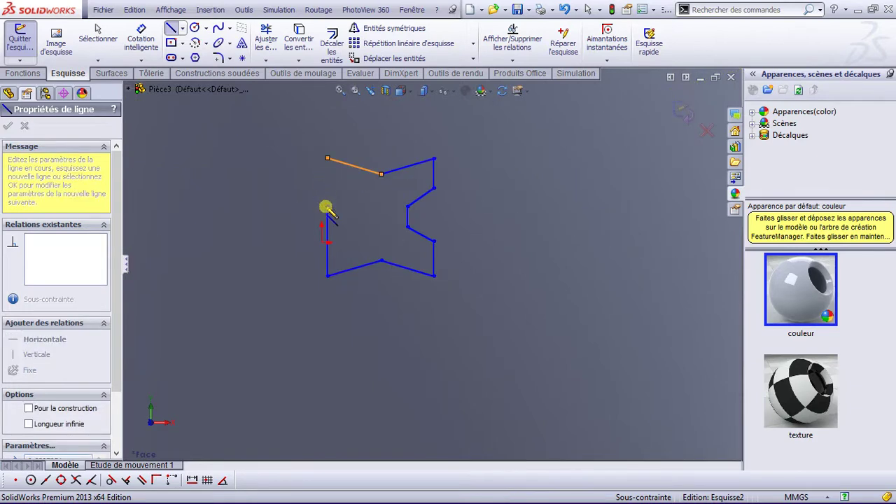
pyautogui.click(327, 208)
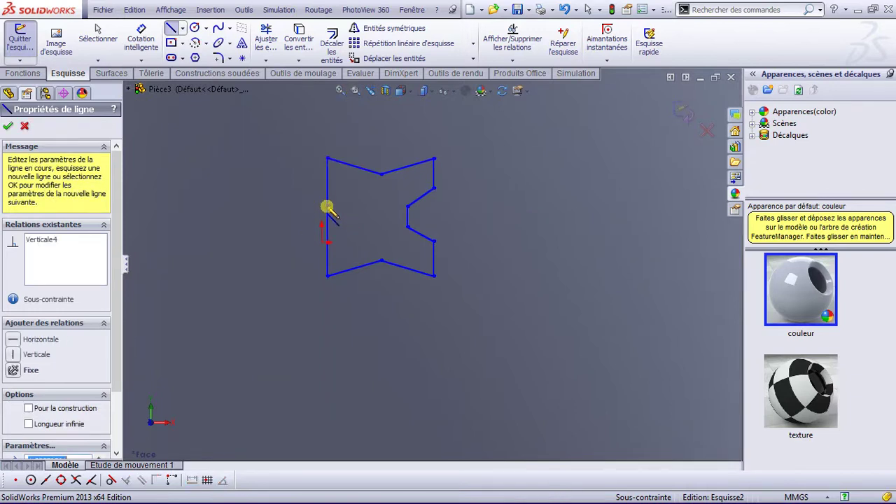
pyautogui.press('Escape')
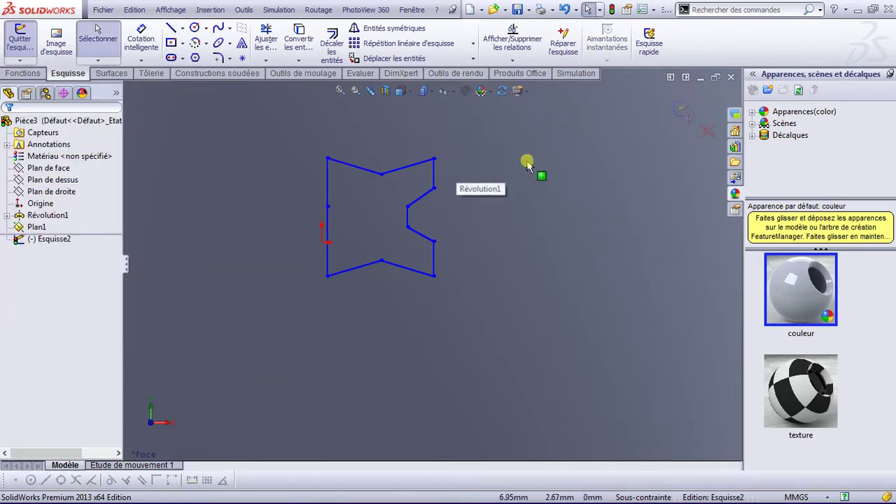
# Offset the selected right-hand edges 1.00 mm outward, without chain selection.
pyautogui.moveTo(460, 141)
pyautogui.mouseDown()
pyautogui.moveTo(391, 307)
pyautogui.moveTo(390, 298)
pyautogui.mouseUp()
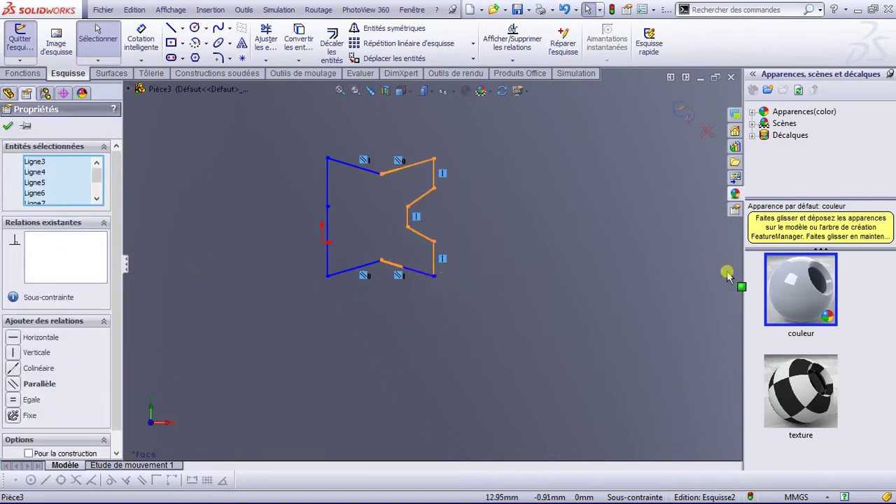
pyautogui.click(332, 42)
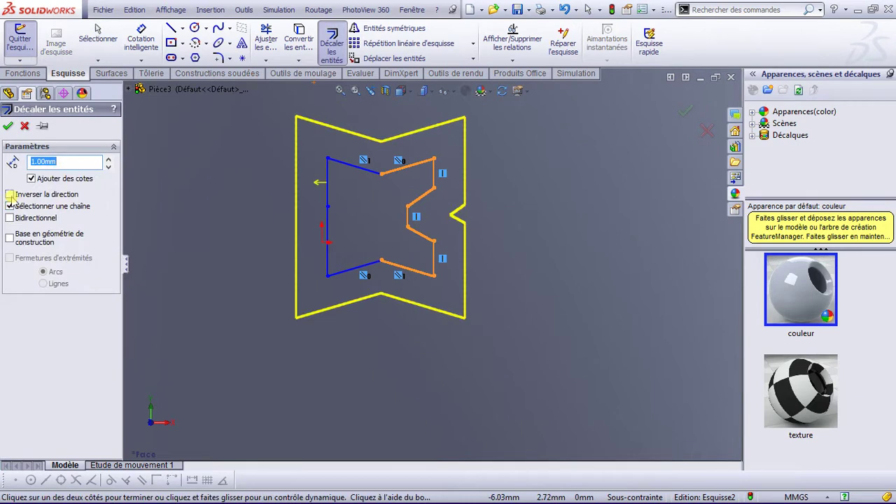
pyautogui.click(9, 206)
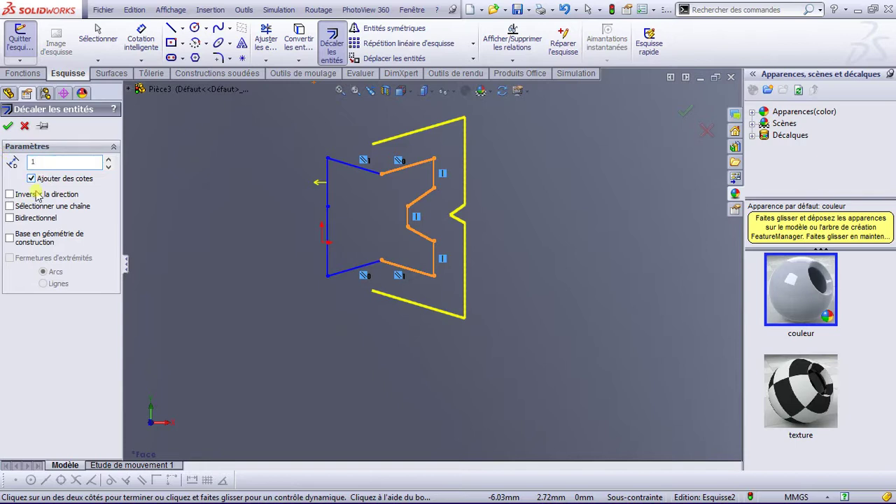
pyautogui.click(10, 194)
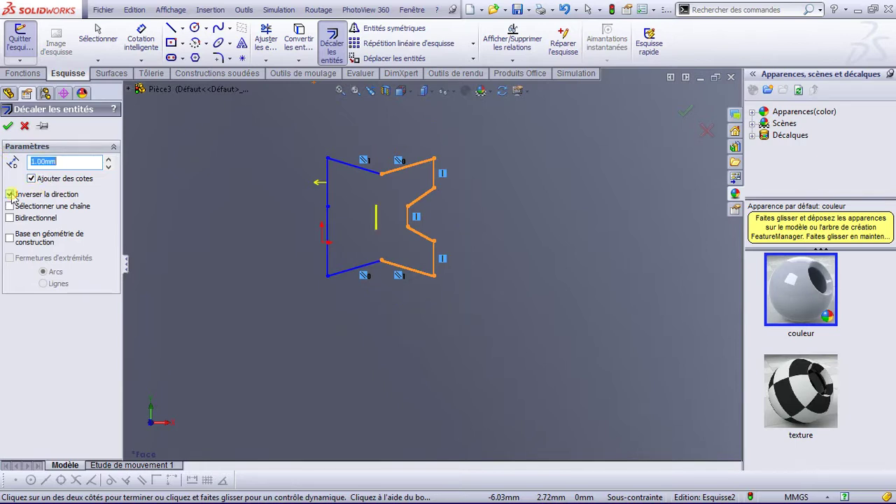
pyautogui.click(10, 194)
# Confirm the 1 mm offset and start a line chain from the offset edge with a small notch.
pyautogui.click(9, 126)
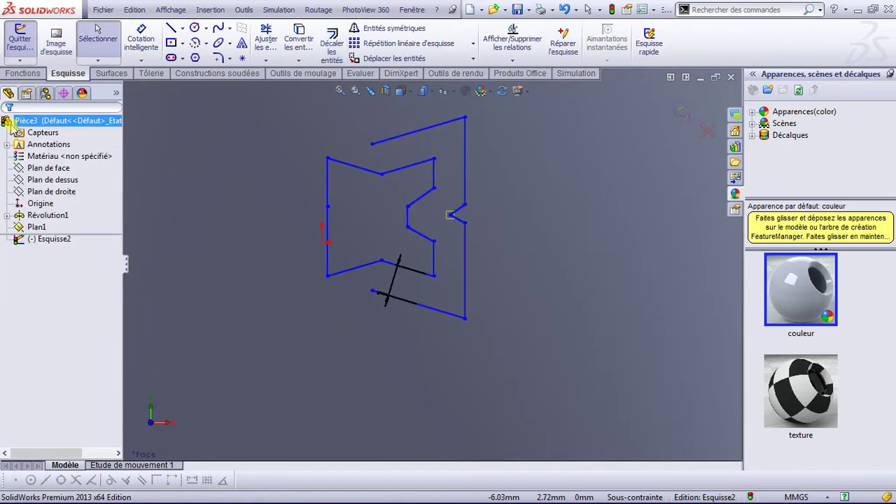
pyautogui.scroll(-2, 458, 221)
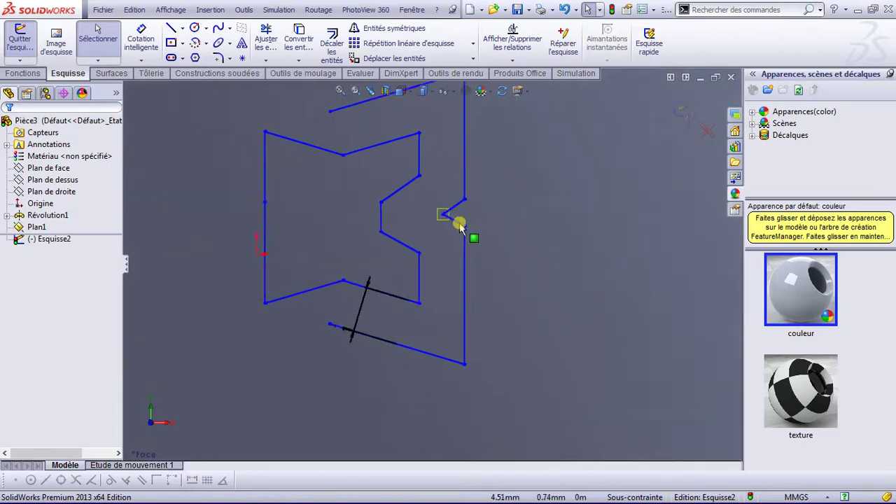
pyautogui.scroll(-3, 457, 228)
pyautogui.scroll(1, 456, 229)
pyautogui.scroll(2, 435, 236)
pyautogui.scroll(2, 442, 238)
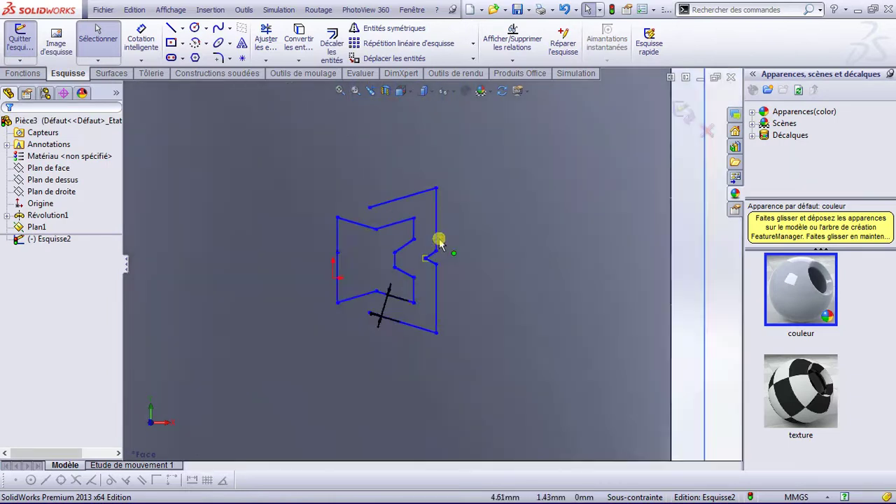
pyautogui.click(170, 29)
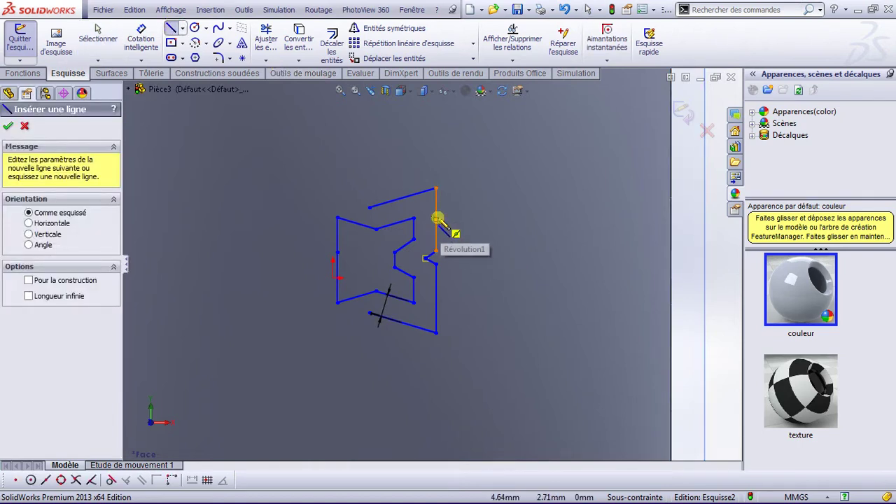
pyautogui.click(437, 219)
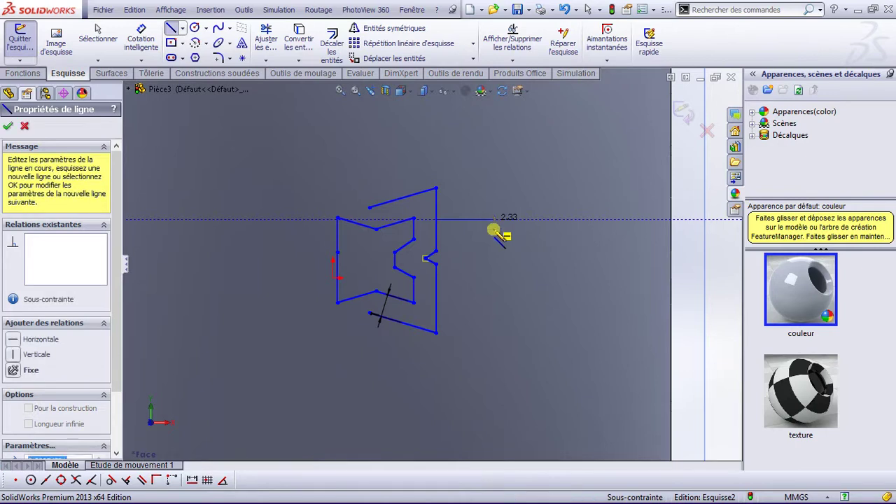
pyautogui.click(489, 220)
pyautogui.click(500, 238)
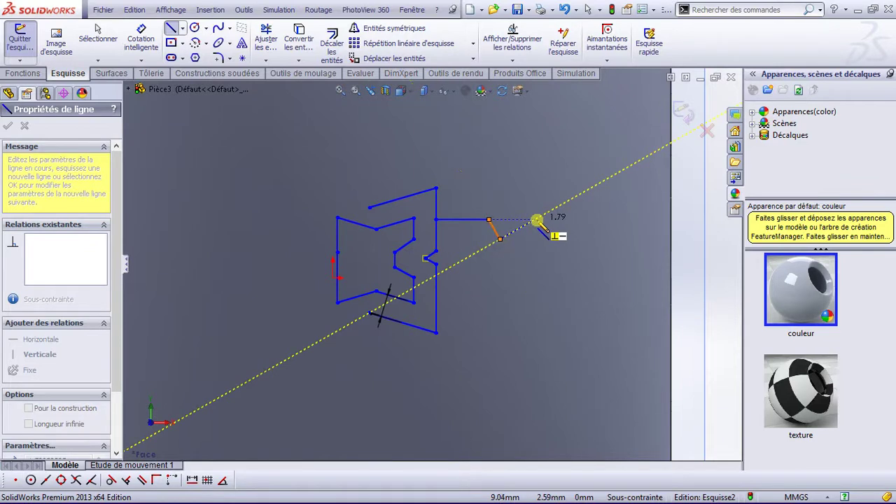
pyautogui.click(536, 220)
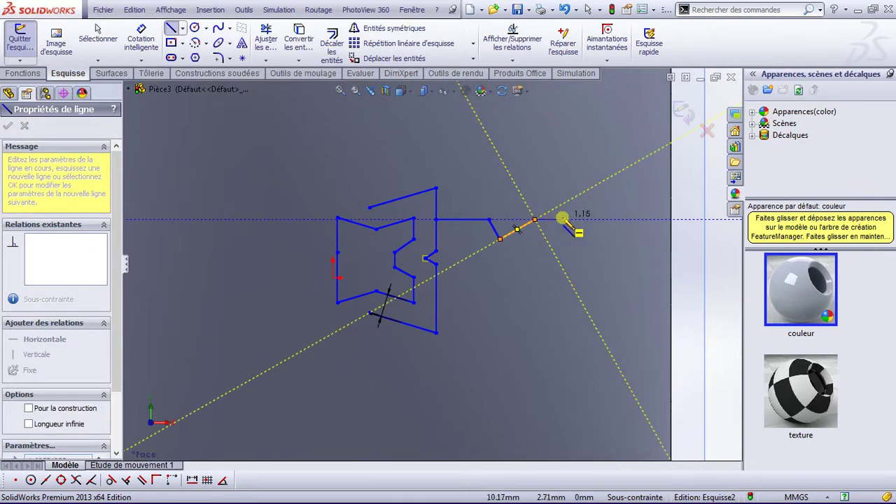
# Continue the line chain across the top, down the right side and back along the bottom.
pyautogui.click(574, 220)
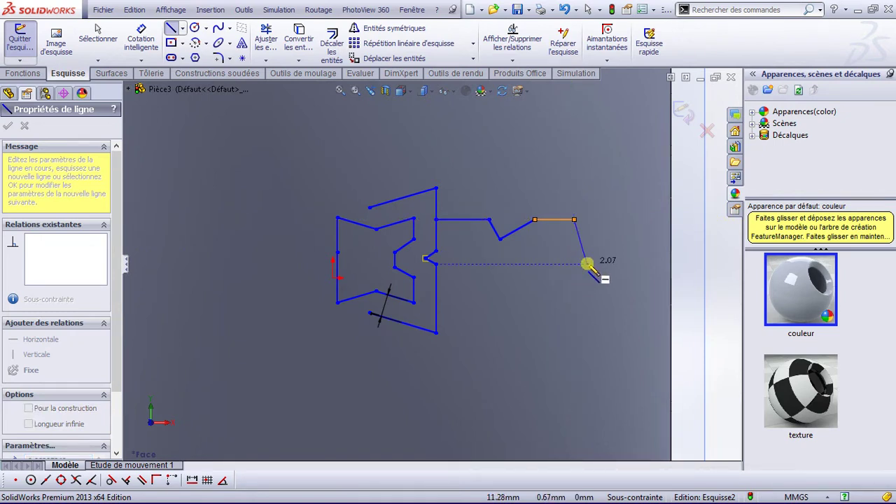
pyautogui.click(587, 264)
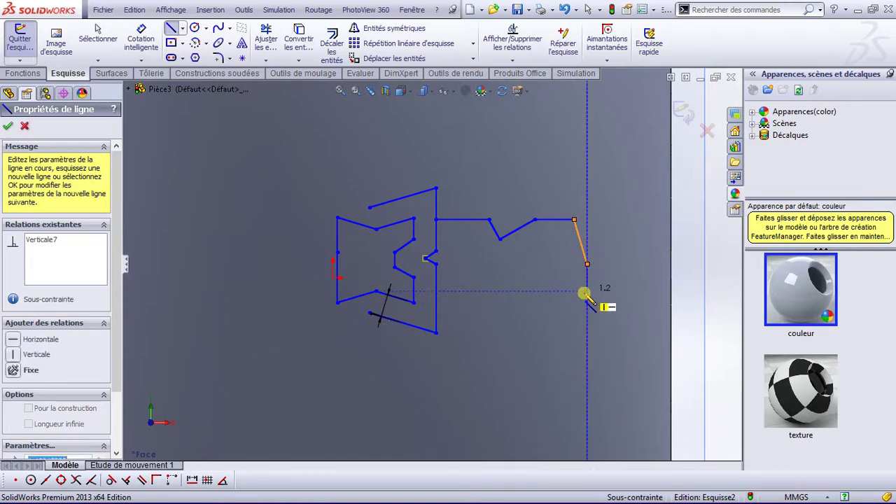
pyautogui.click(587, 290)
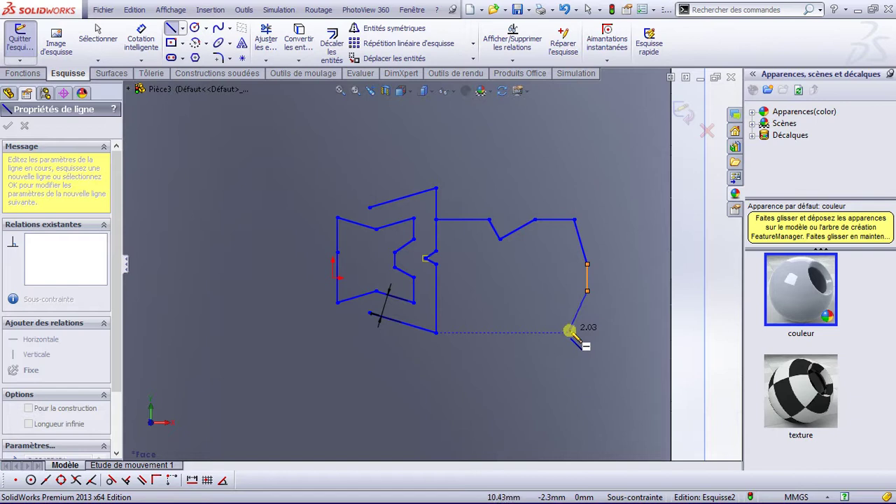
pyautogui.click(574, 333)
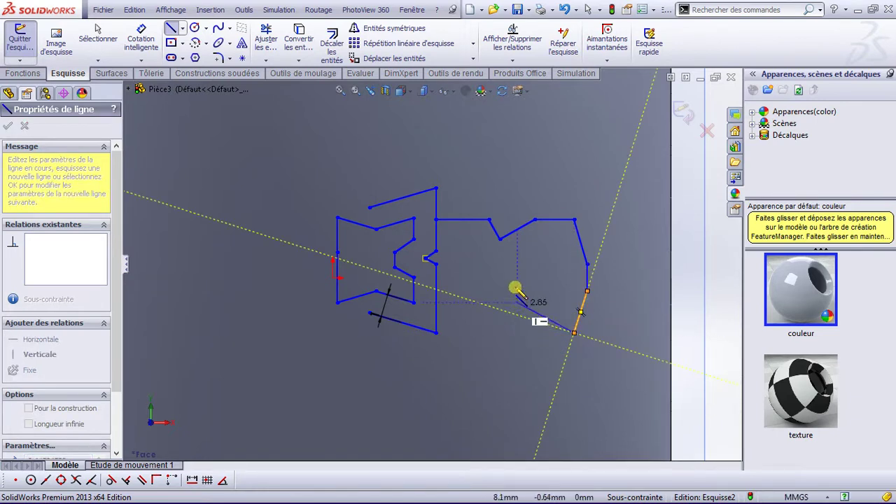
pyautogui.click(535, 333)
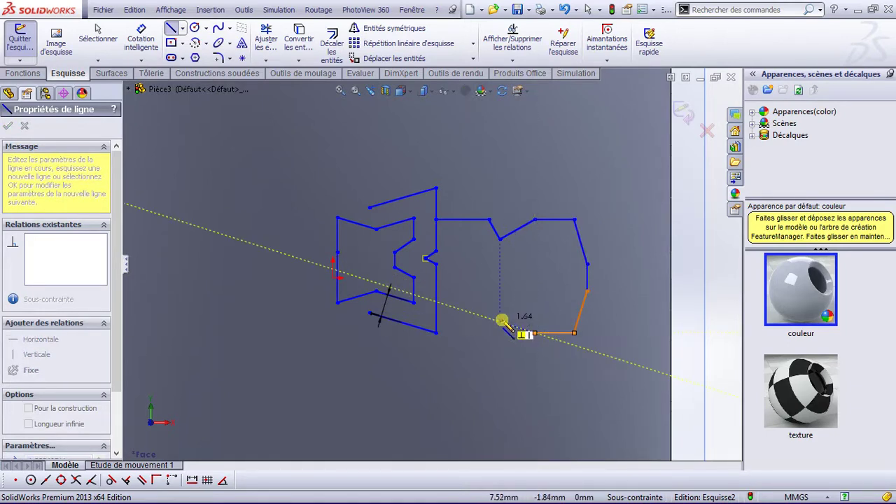
pyautogui.click(500, 322)
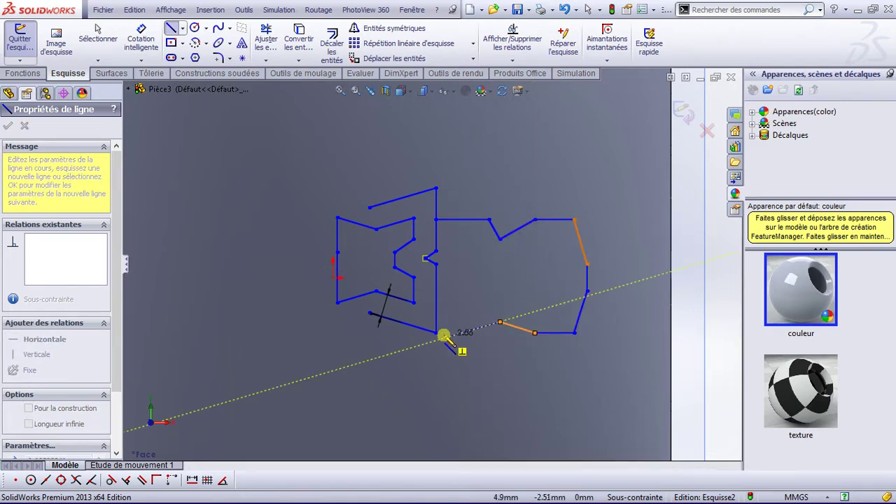
pyautogui.click(480, 332)
pyautogui.press('Escape')
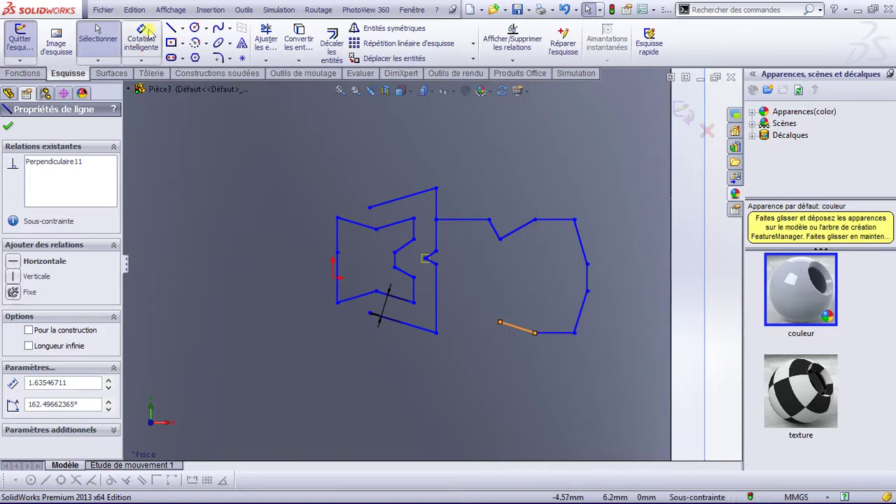
# Close the right block's contour with a short segment and a horizontal bottom line.
pyautogui.click(171, 28)
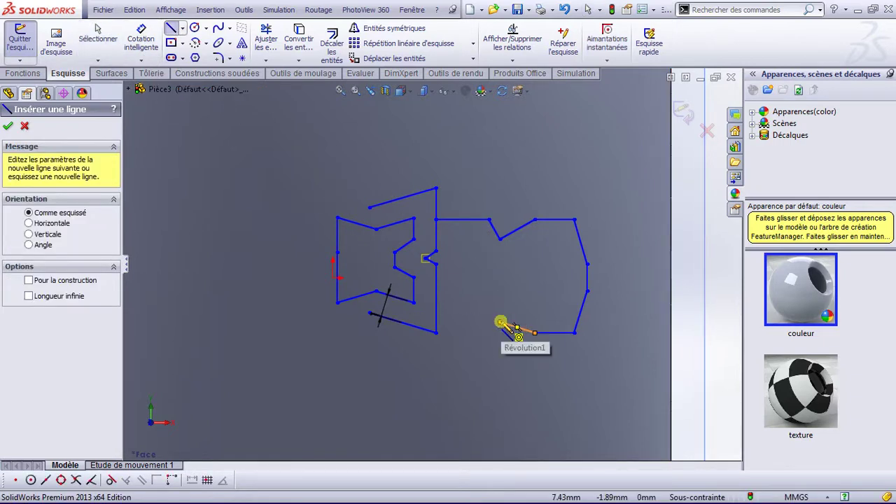
pyautogui.click(501, 322)
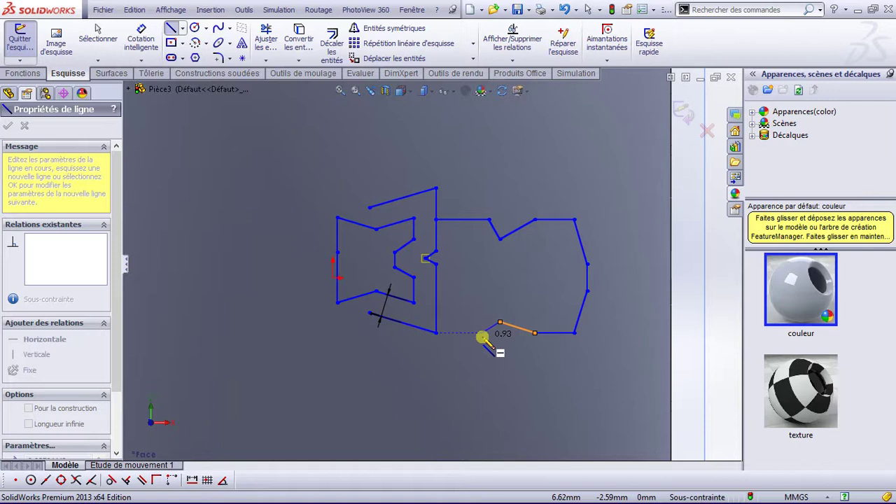
pyautogui.click(483, 333)
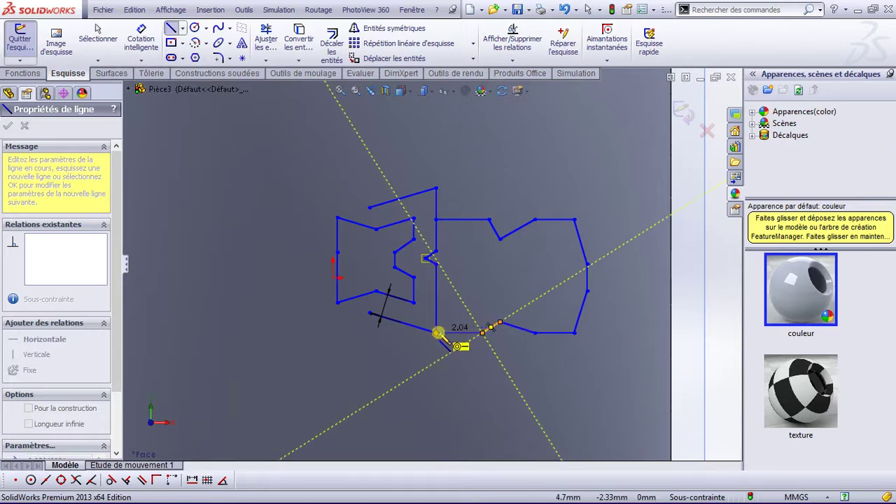
pyautogui.click(435, 334)
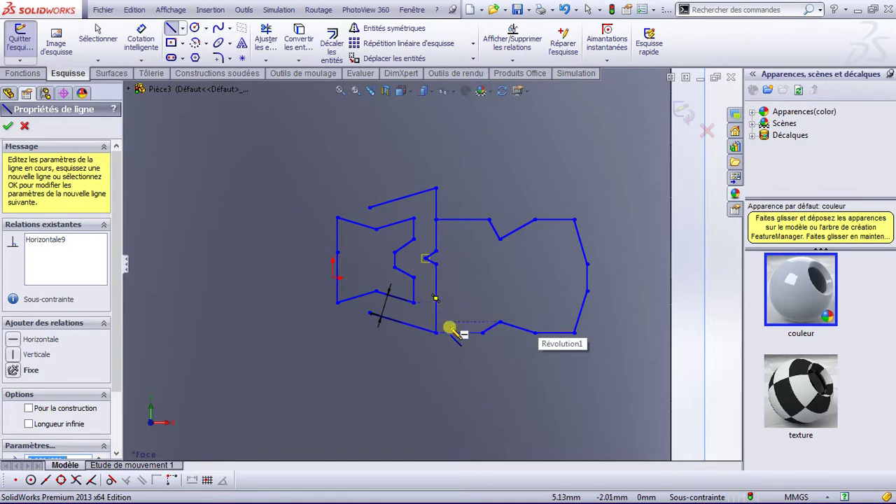
pyautogui.press('Escape')
pyautogui.press('Escape')
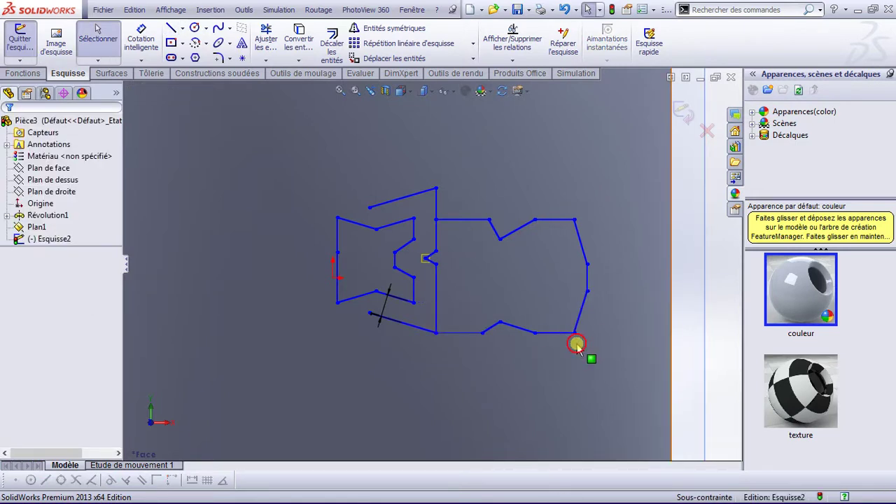
# Move the four bottom lines of the right block up level with the left block's bottom.
pyautogui.moveTo(578, 343); pyautogui.dragTo(425, 315)
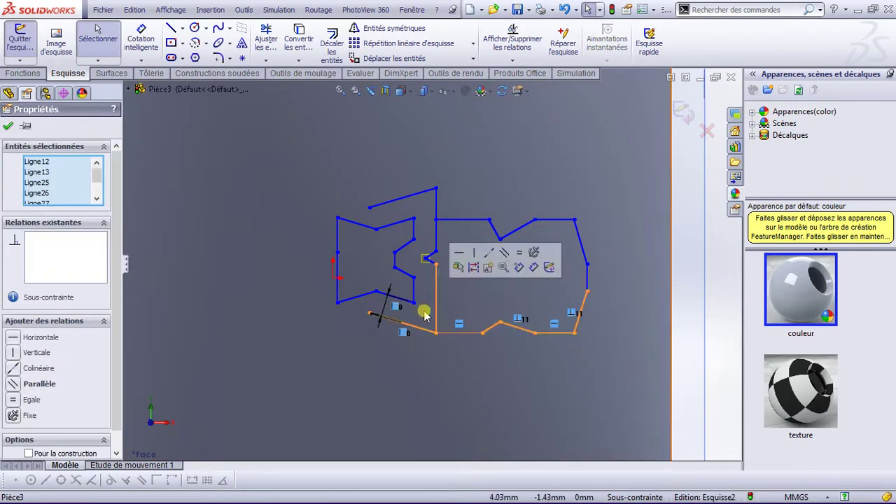
pyautogui.press('Escape')
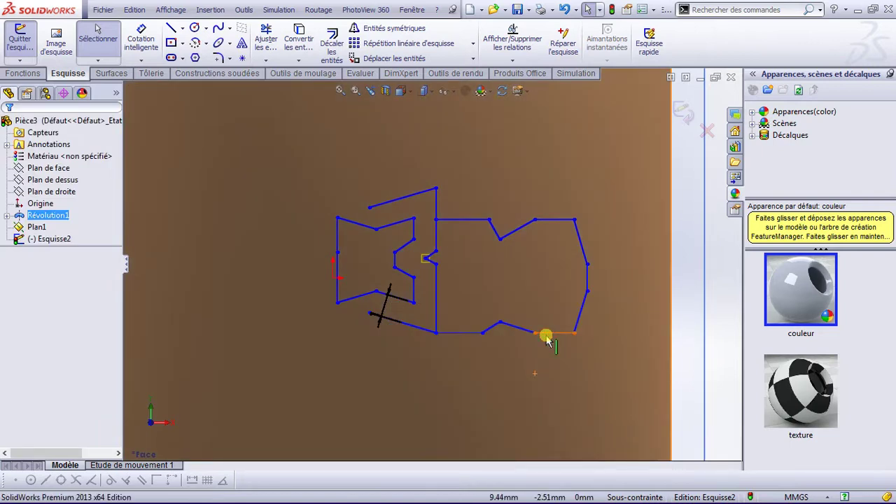
pyautogui.click(545, 337)
pyautogui.keyDown('ctrl'); pyautogui.click(499, 327); pyautogui.keyUp('ctrl')
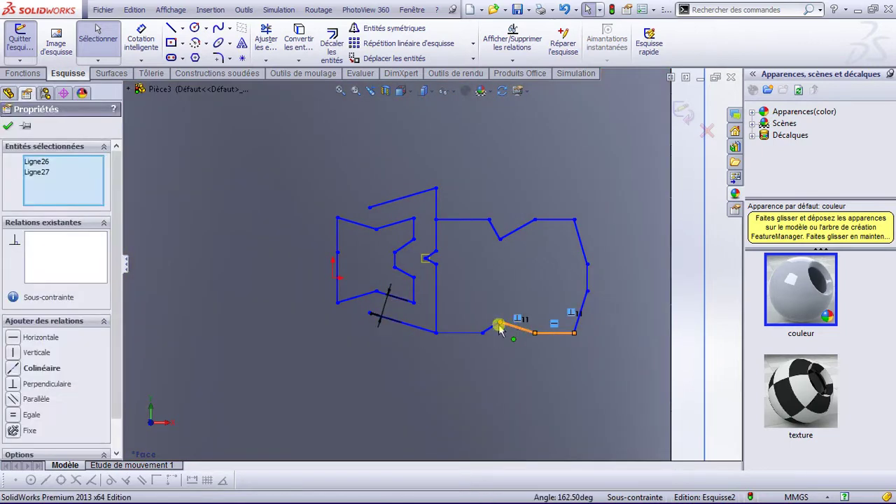
pyautogui.keyDown('ctrl'); pyautogui.click(468, 332); pyautogui.keyUp('ctrl')
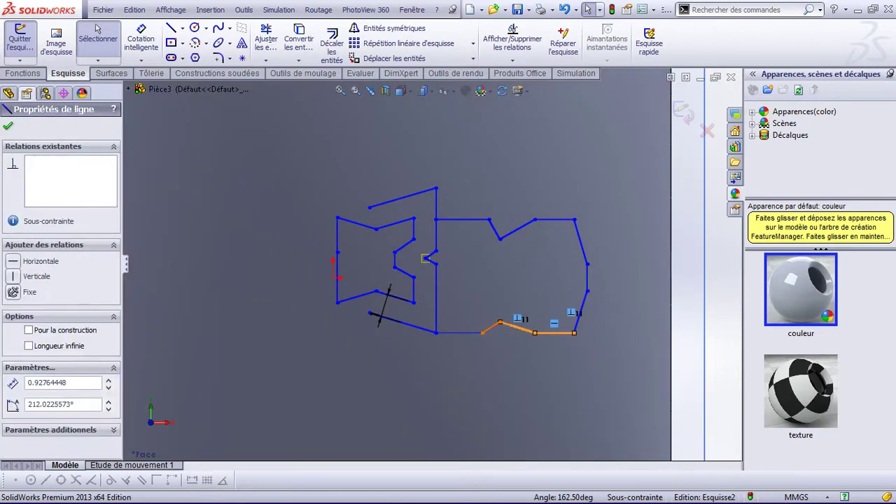
pyautogui.keyDown('ctrl'); pyautogui.click(460, 334); pyautogui.keyUp('ctrl')
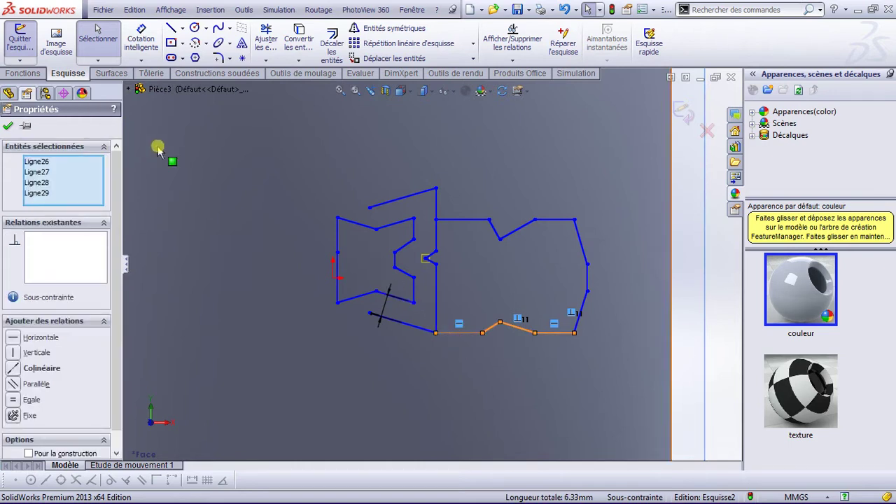
pyautogui.click(413, 58)
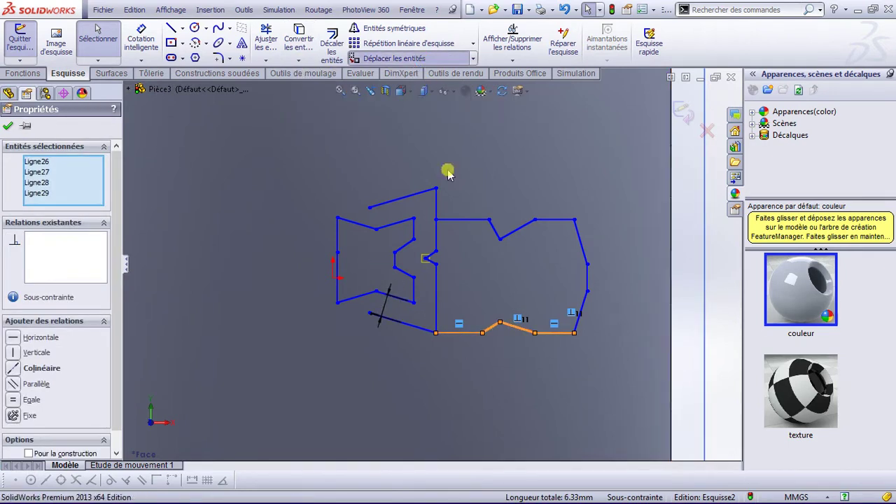
pyautogui.click(437, 332)
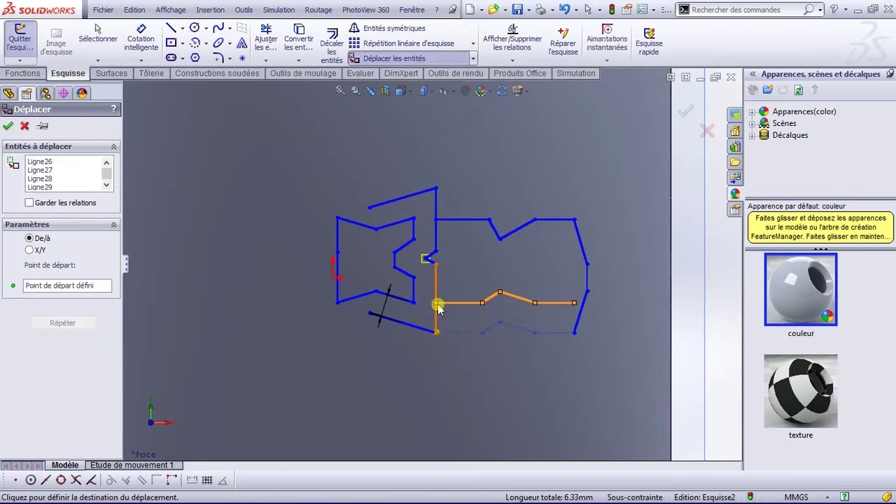
pyautogui.click(437, 306)
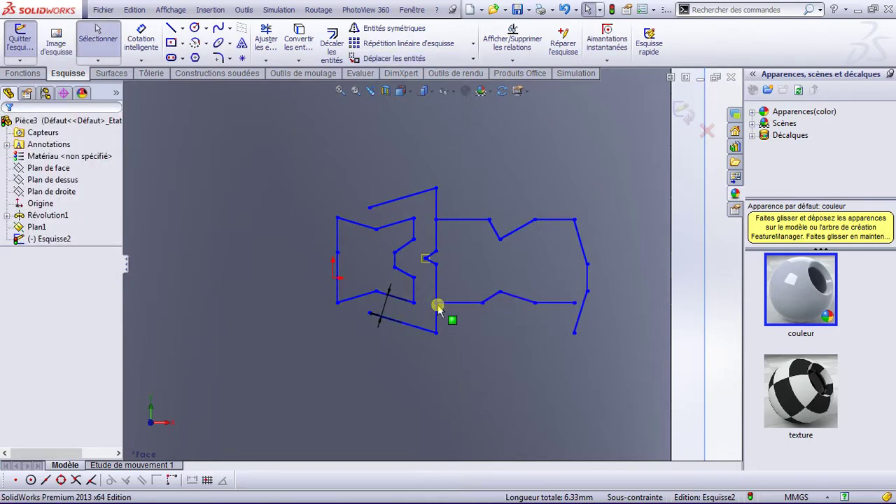
pyautogui.click(266, 42)
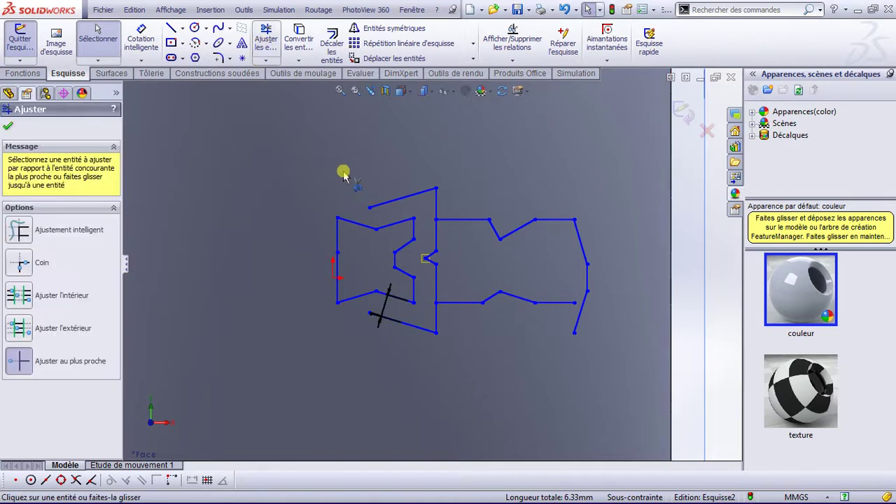
# Trim the leftover slanted and short vertical segments, accepting the relation-removal warning.
pyautogui.click(413, 196)
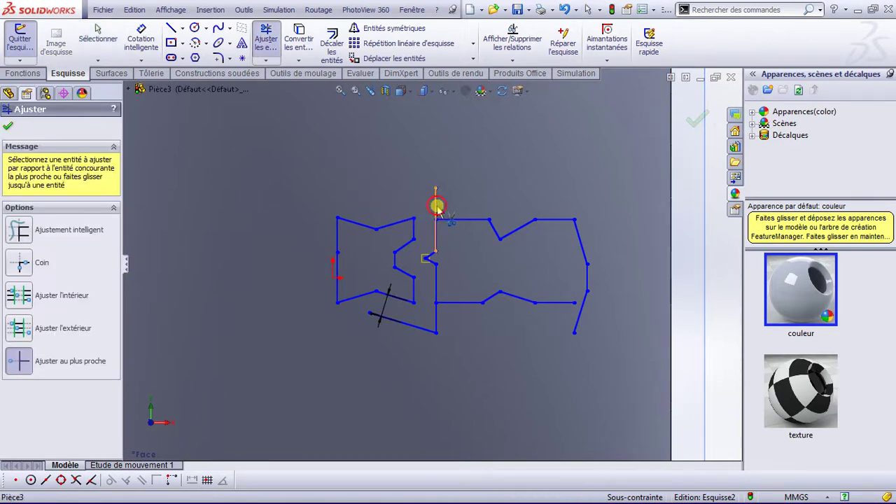
pyautogui.click(437, 210)
pyautogui.click(487, 267)
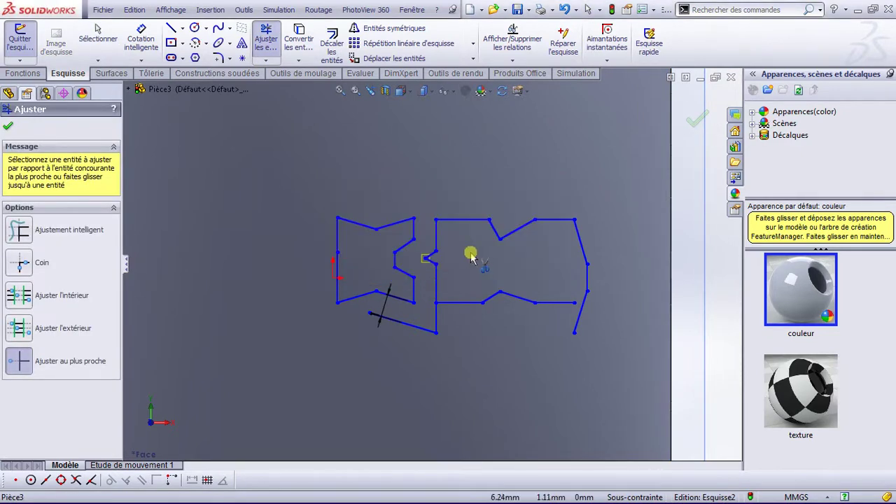
pyautogui.click(437, 324)
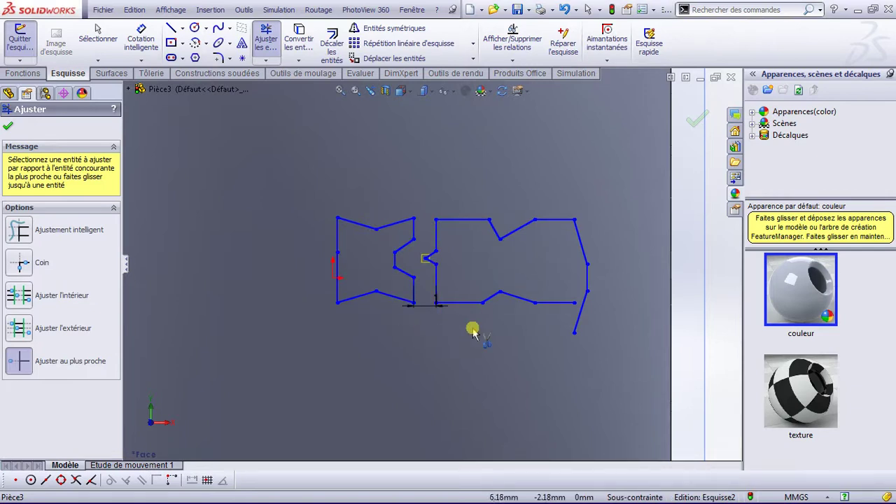
pyautogui.click(11, 130)
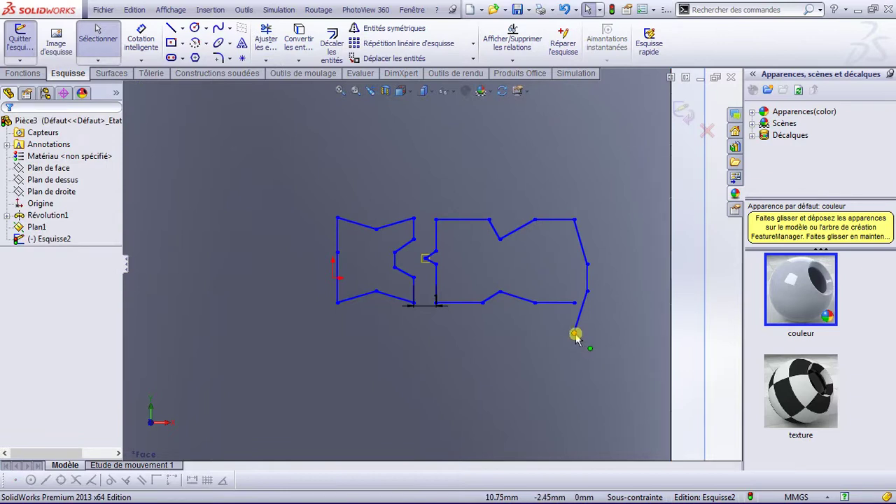
# Drag the lower-right line ends and right corner vertex to close and reshape the block.
pyautogui.moveTo(574, 334); pyautogui.dragTo(575, 303)
pyautogui.click(608, 275)
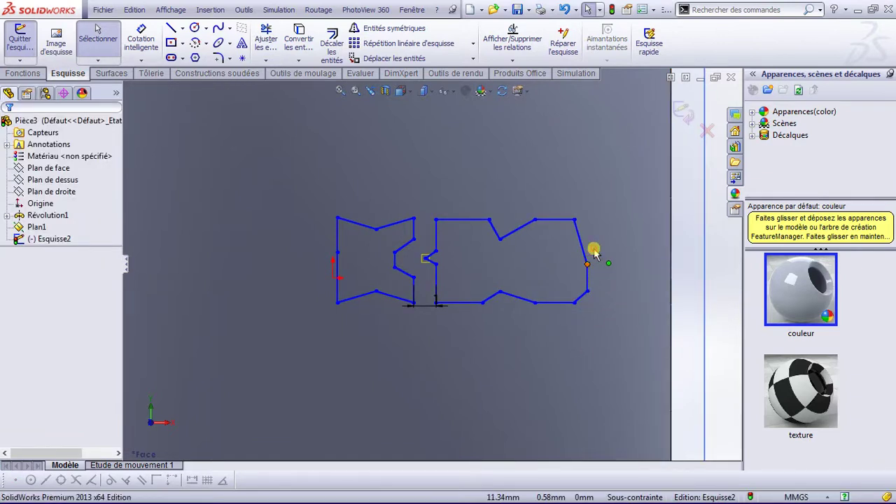
pyautogui.moveTo(588, 265); pyautogui.dragTo(599, 241)
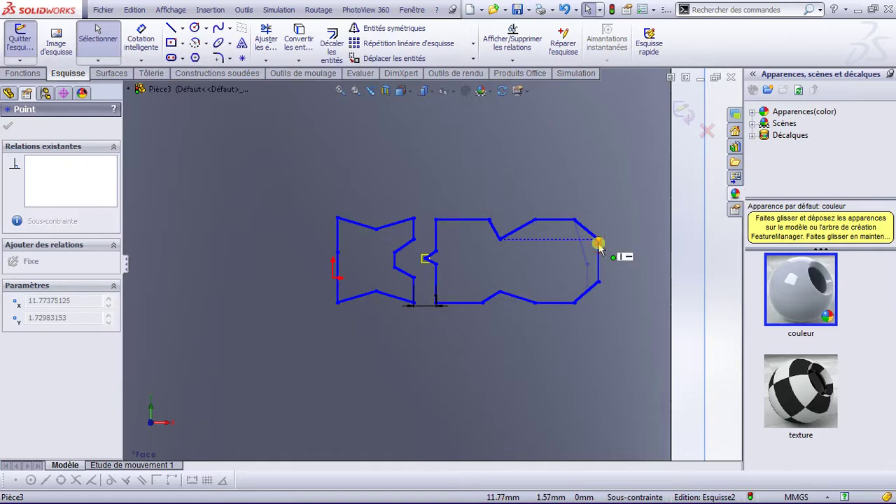
pyautogui.moveTo(598, 242); pyautogui.dragTo(598, 240)
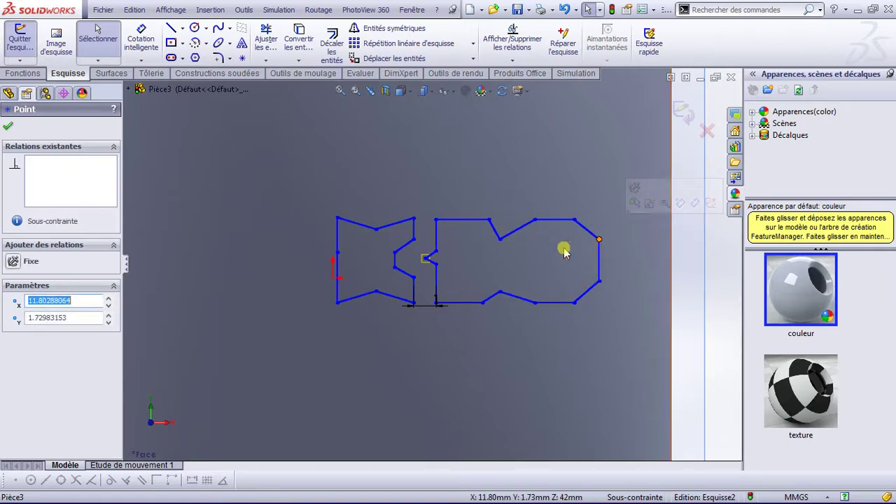
pyautogui.scroll(-3, 429, 258)
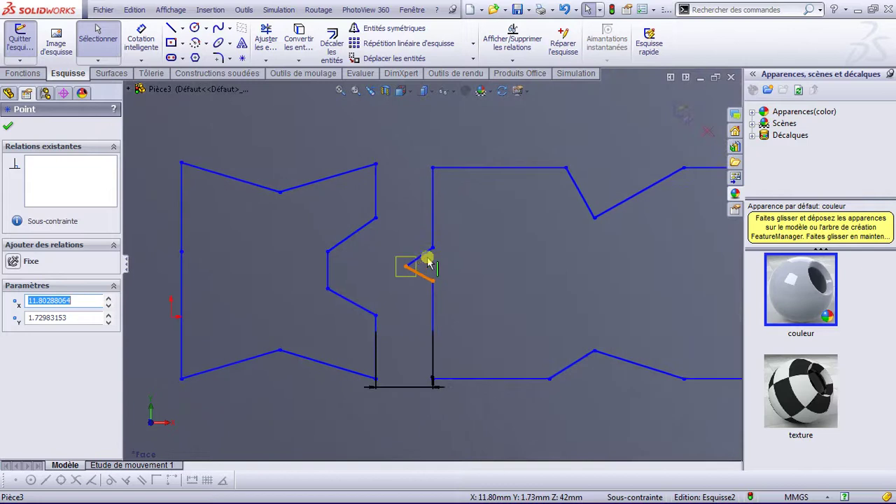
pyautogui.scroll(-2, 420, 259)
pyautogui.scroll(-2, 414, 262)
pyautogui.scroll(-2, 419, 266)
pyautogui.scroll(-2, 392, 280)
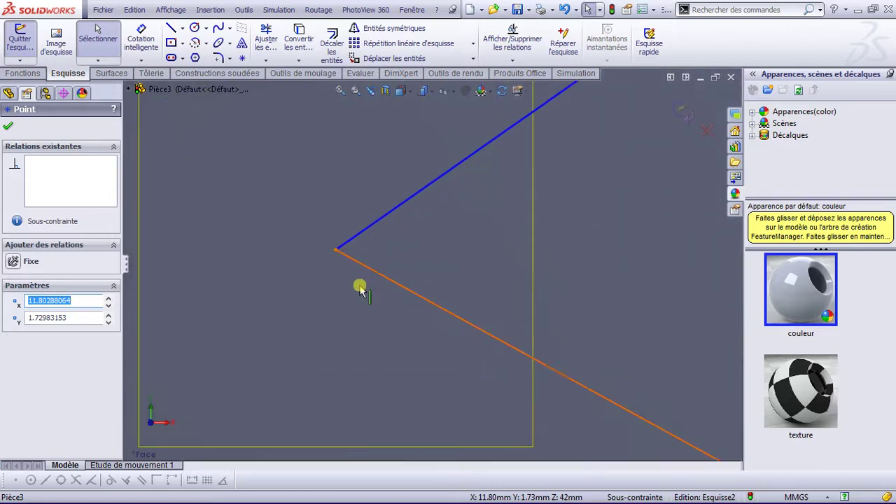
pyautogui.scroll(-2, 344, 231)
pyautogui.scroll(-1, 361, 174)
pyautogui.scroll(2, 458, 220)
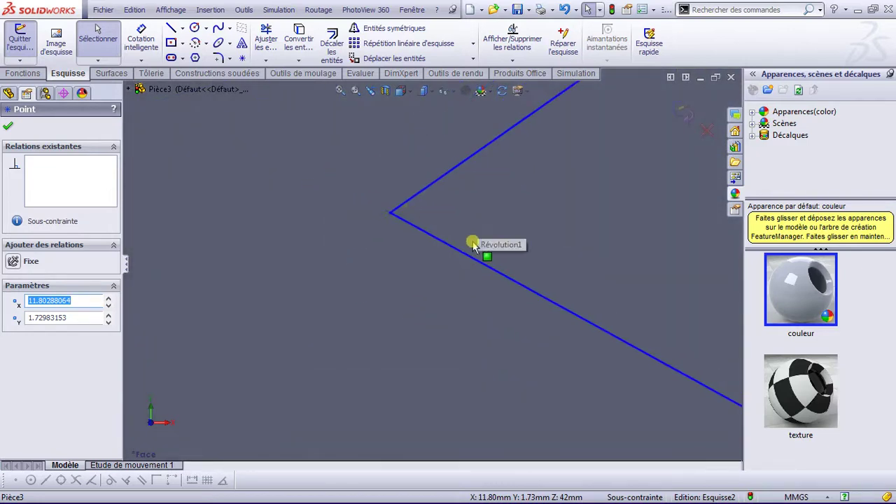
pyautogui.scroll(2, 493, 280)
pyautogui.scroll(1, 519, 336)
pyautogui.scroll(2, 575, 340)
pyautogui.scroll(2, 563, 315)
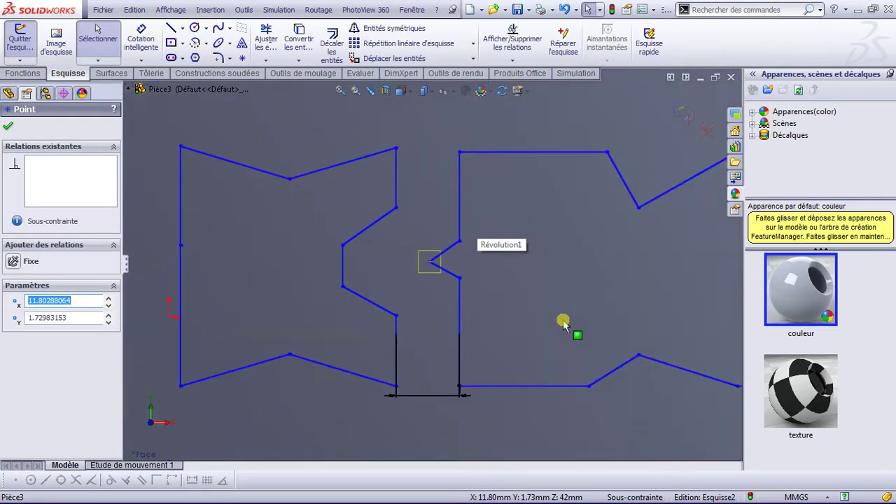
pyautogui.scroll(2, 563, 343)
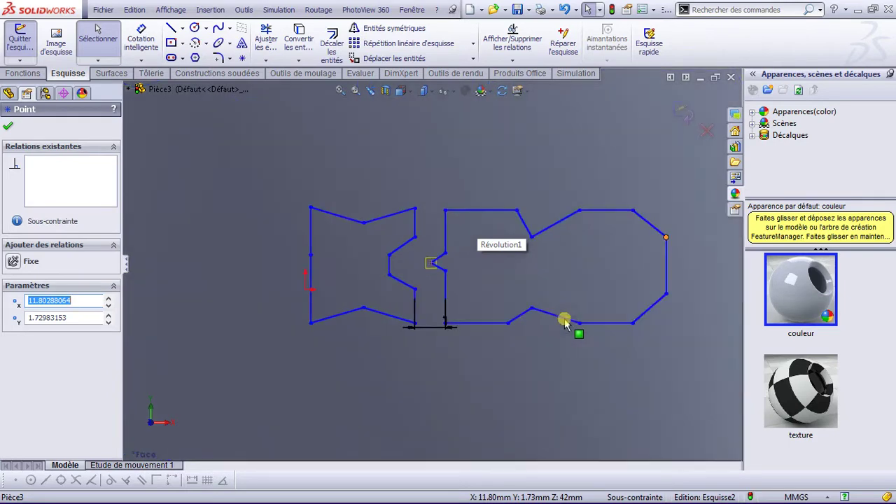
pyautogui.click(433, 325)
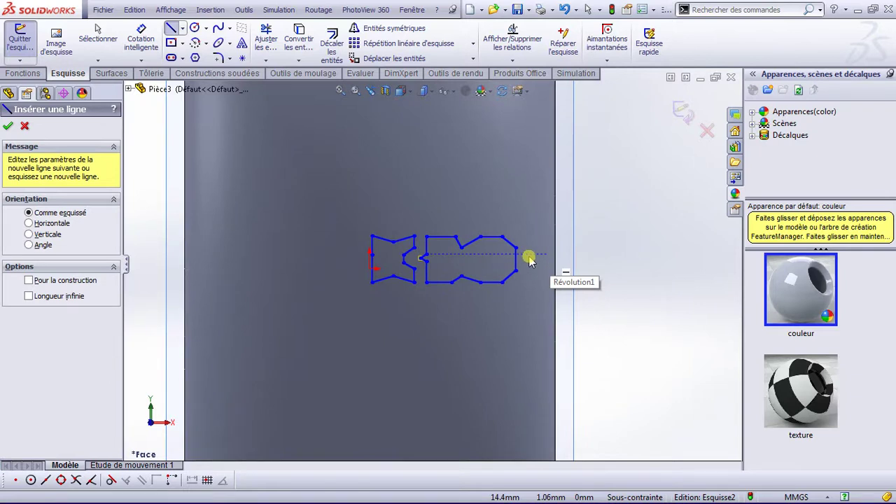
# Start the third outline right of the second shape, drawing its left and bottom edges.
pyautogui.click(530, 259)
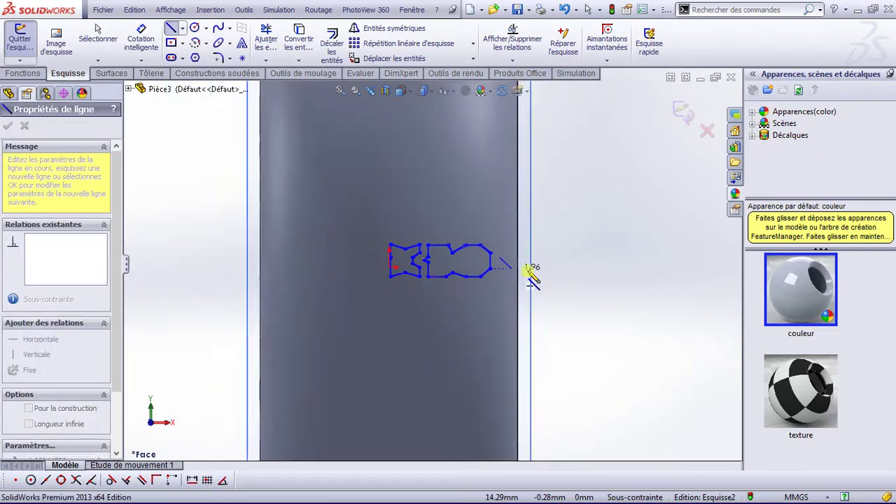
pyautogui.scroll(-2, 530, 274)
pyautogui.scroll(-2, 505, 266)
pyautogui.scroll(-2, 500, 267)
pyautogui.scroll(-2, 499, 269)
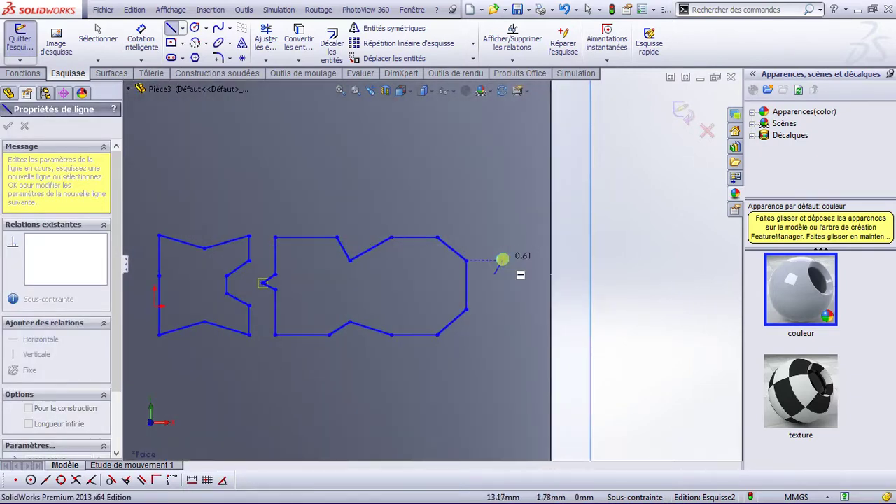
pyautogui.press('Escape')
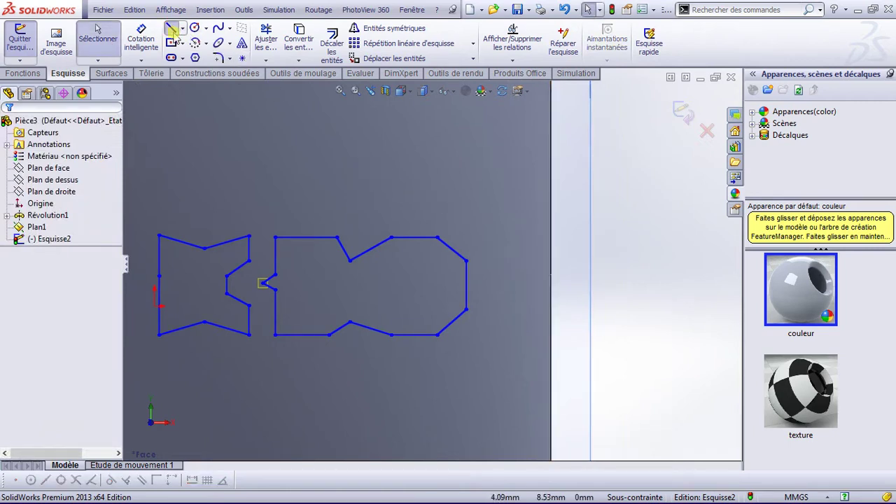
pyautogui.click(172, 31)
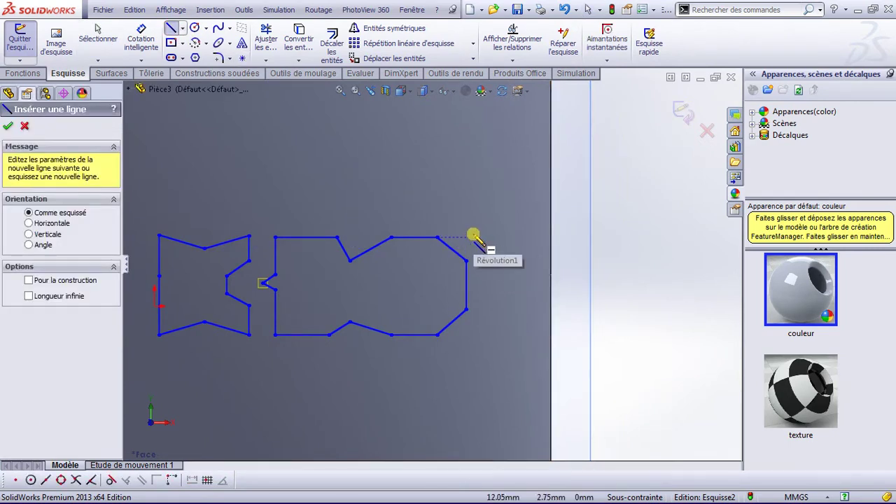
pyautogui.click(477, 238)
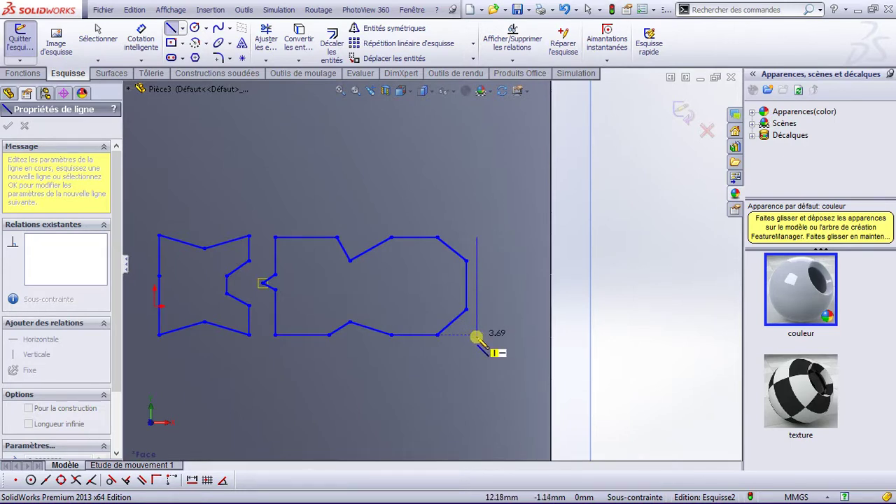
pyautogui.click(477, 336)
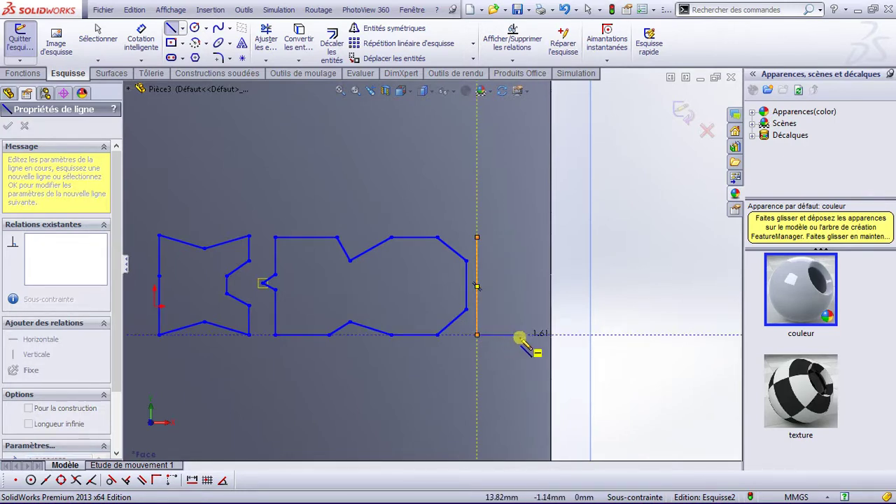
pyautogui.click(524, 336)
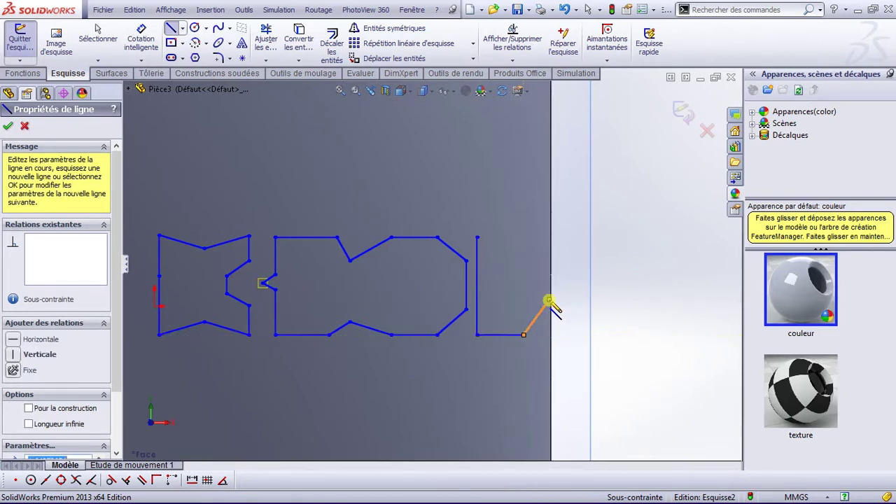
# Add the right edge and a sloped top edge to close the outline.
pyautogui.scroll(-4, 547, 304)
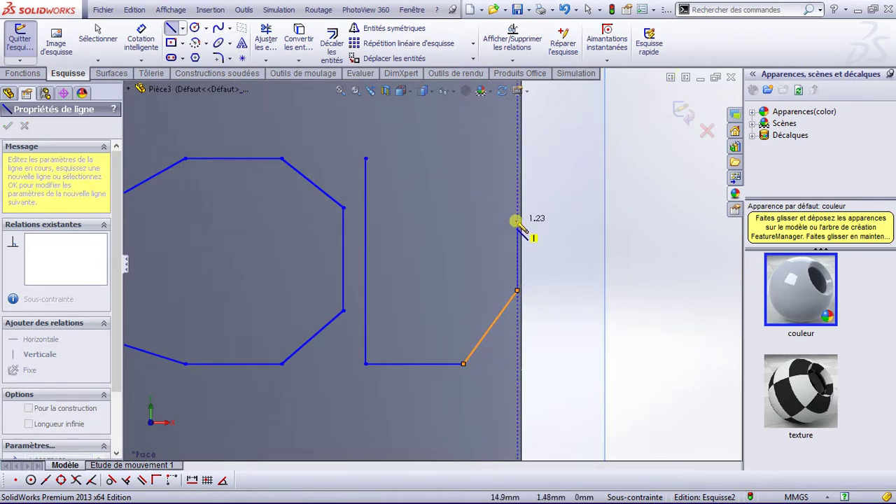
pyautogui.click(517, 211)
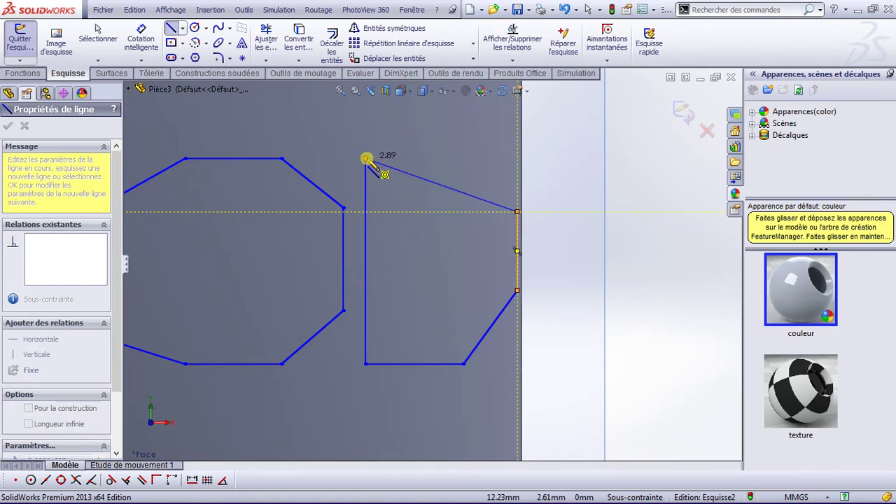
pyautogui.click(366, 160)
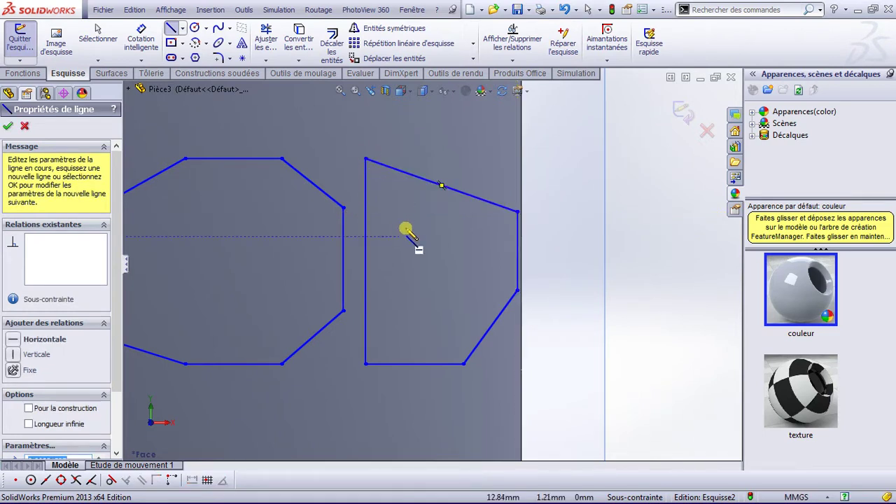
pyautogui.scroll(-1, 355, 259)
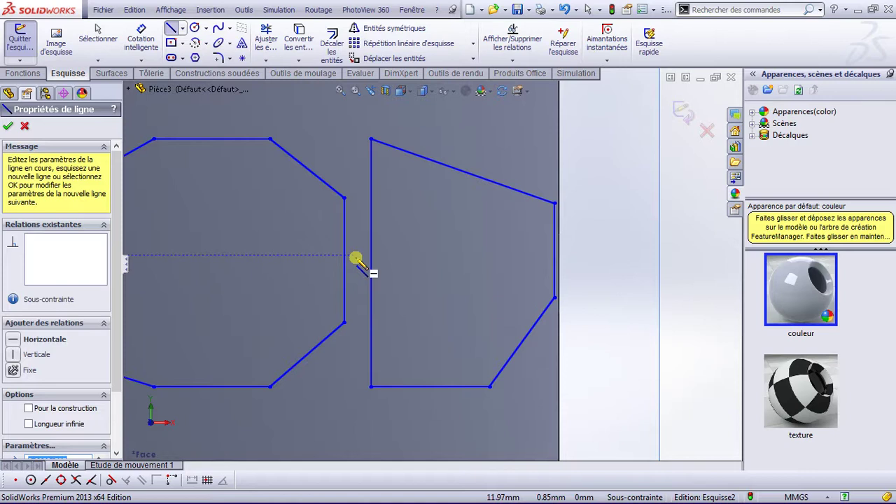
pyautogui.press('Escape')
# Replace the sloped top edge with an upper-right chamfer line and a top line closing the block.
pyautogui.hotkey('ctrl', 'z')
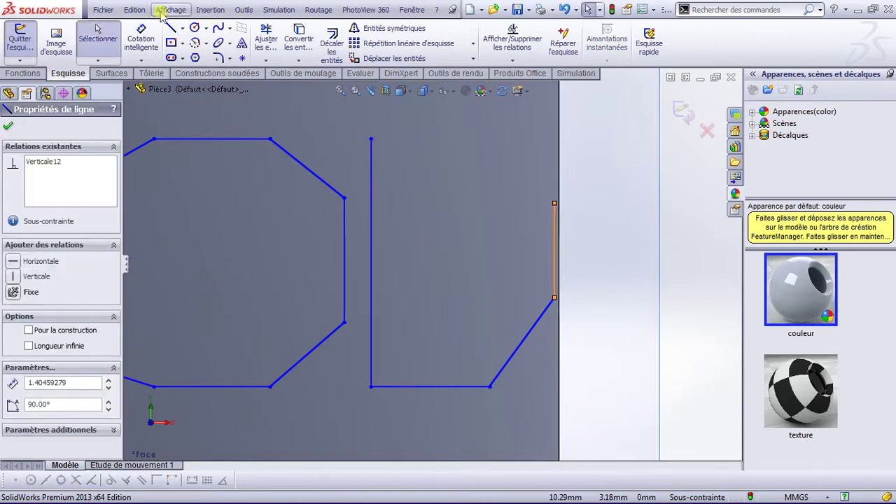
pyautogui.click(172, 29)
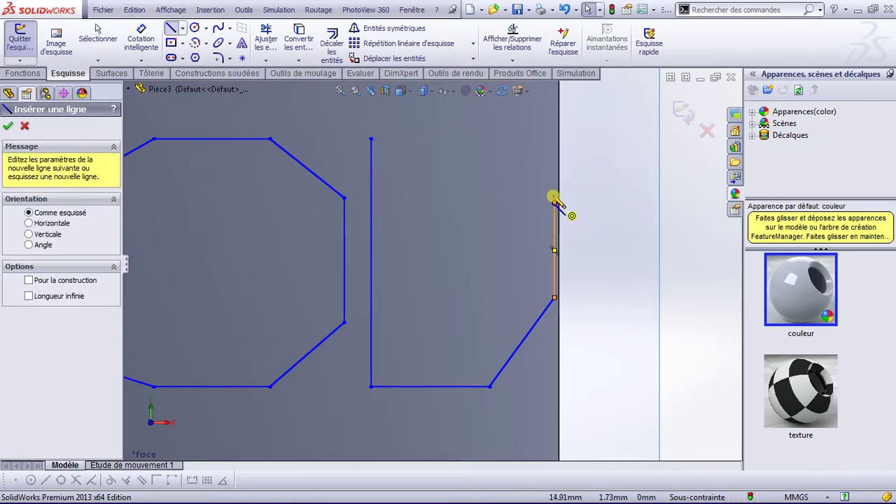
pyautogui.click(554, 203)
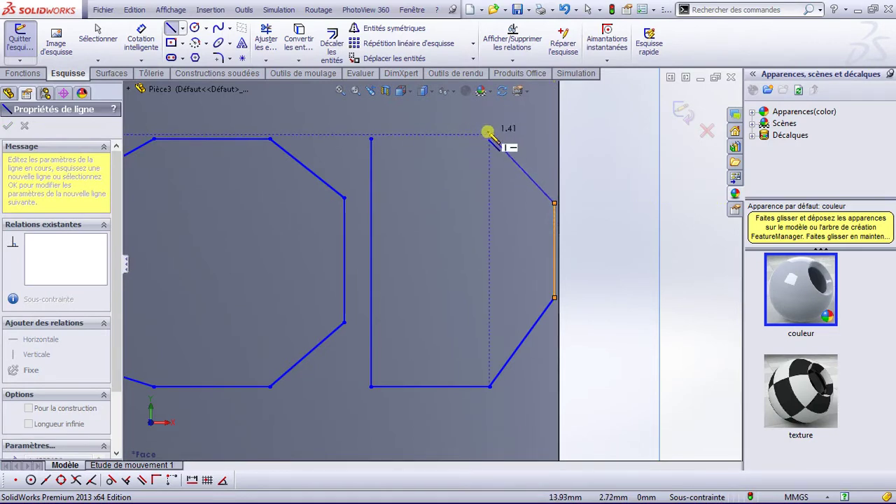
pyautogui.click(489, 135)
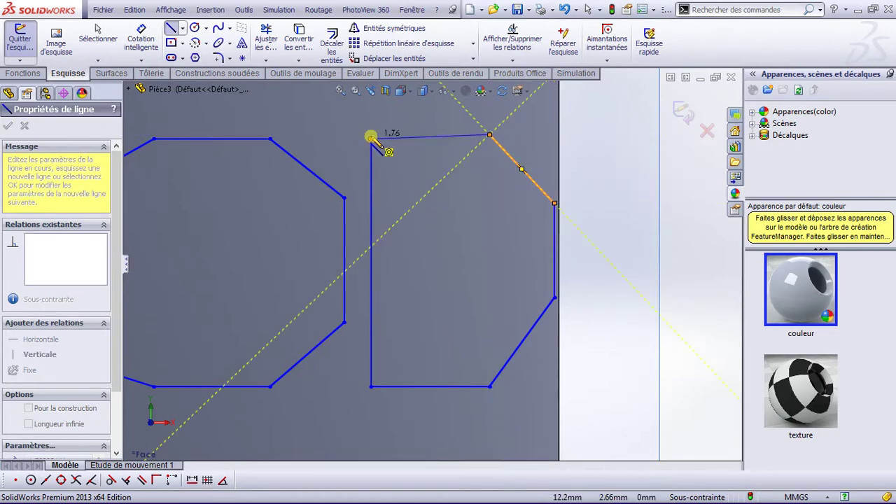
pyautogui.click(371, 137)
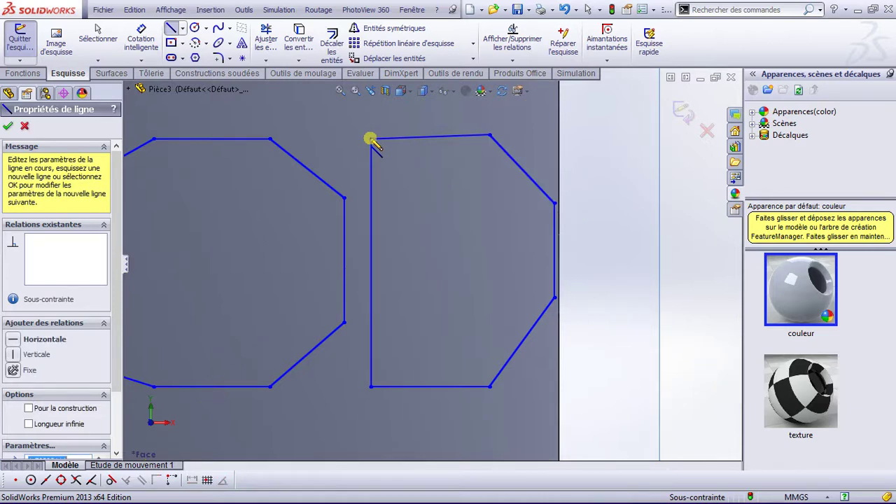
pyautogui.press('Escape')
pyautogui.scroll(2, 448, 290)
pyautogui.scroll(2, 441, 287)
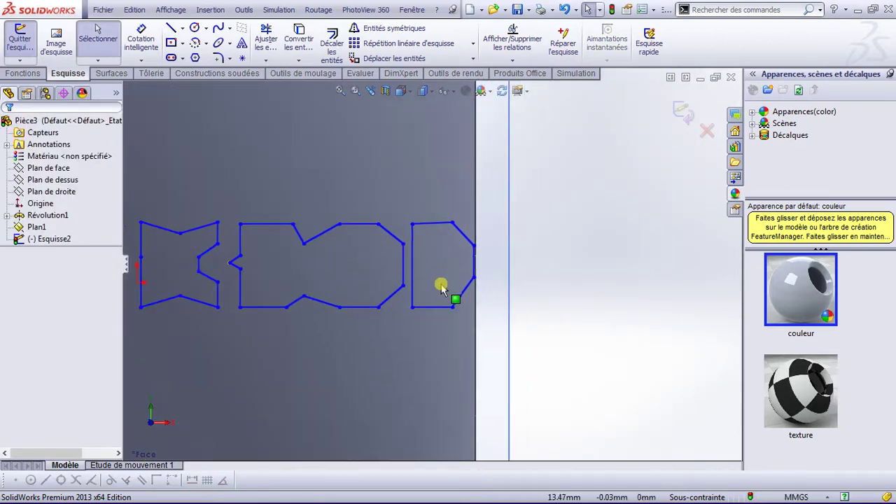
pyautogui.scroll(1, 442, 287)
pyautogui.scroll(1, 441, 287)
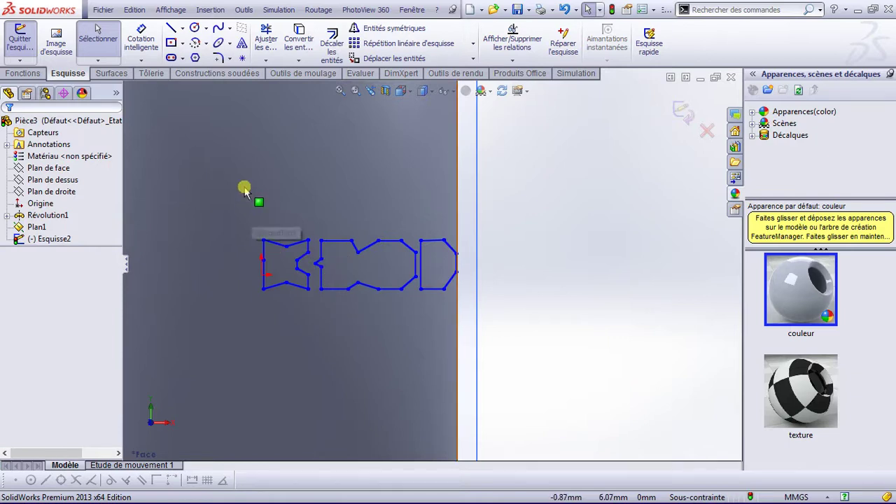
pyautogui.click(32, 73)
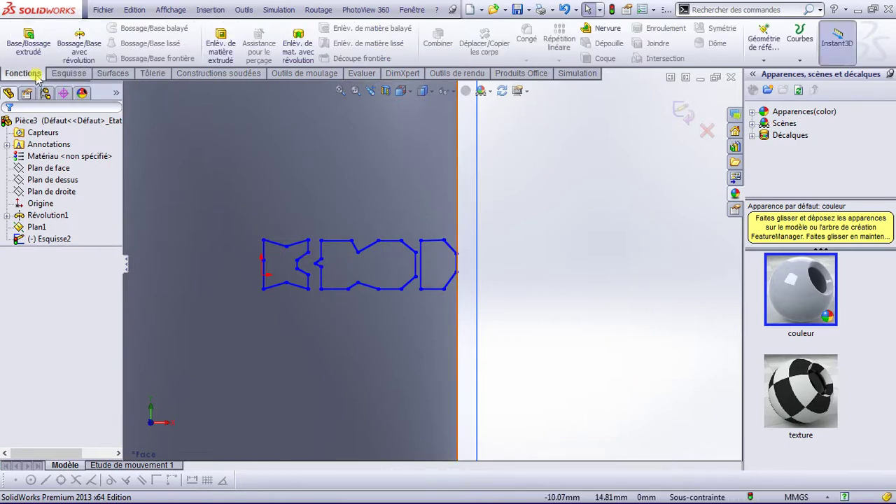
pyautogui.click(36, 49)
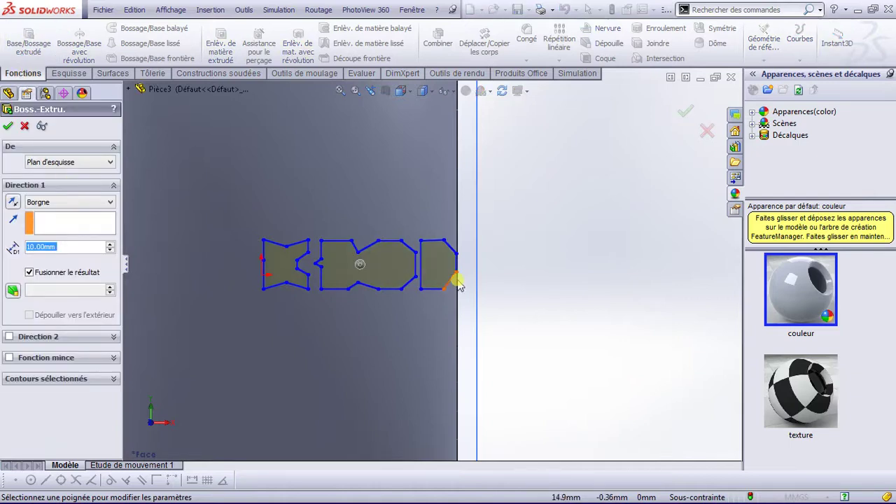
pyautogui.scroll(-1, 295, 329)
pyautogui.scroll(2, 299, 350)
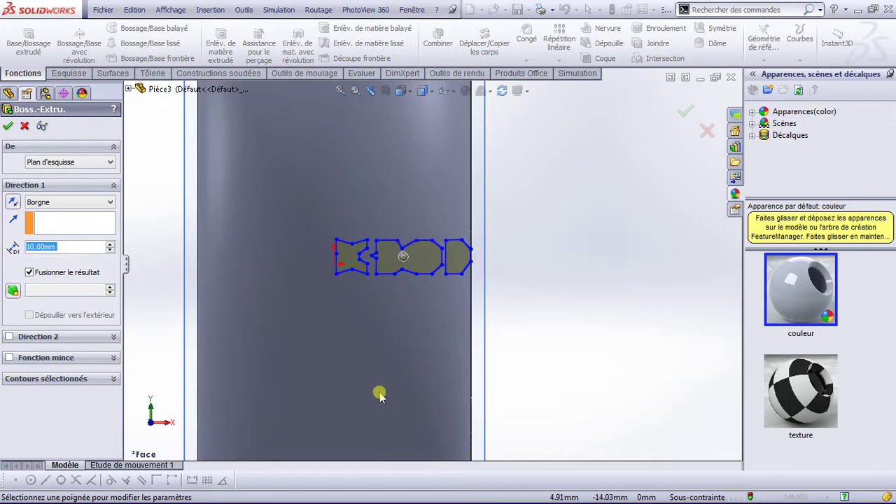
pyautogui.press('BackSpace')
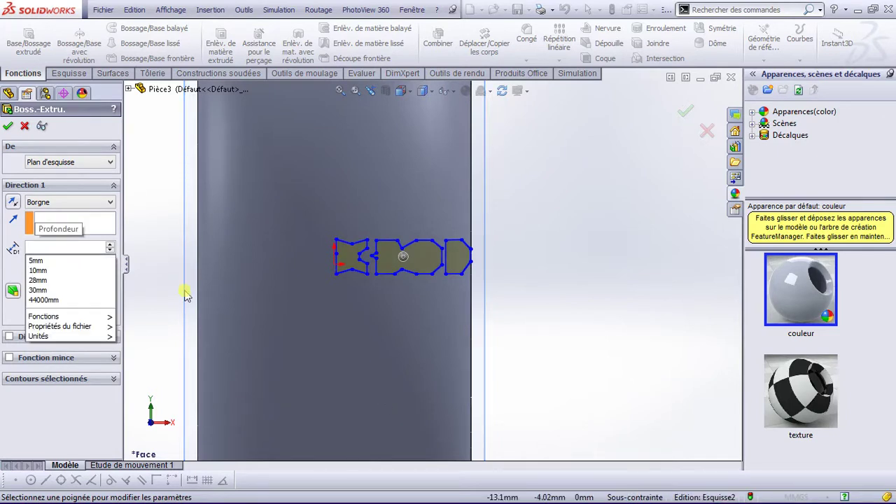
pyautogui.click(76, 204)
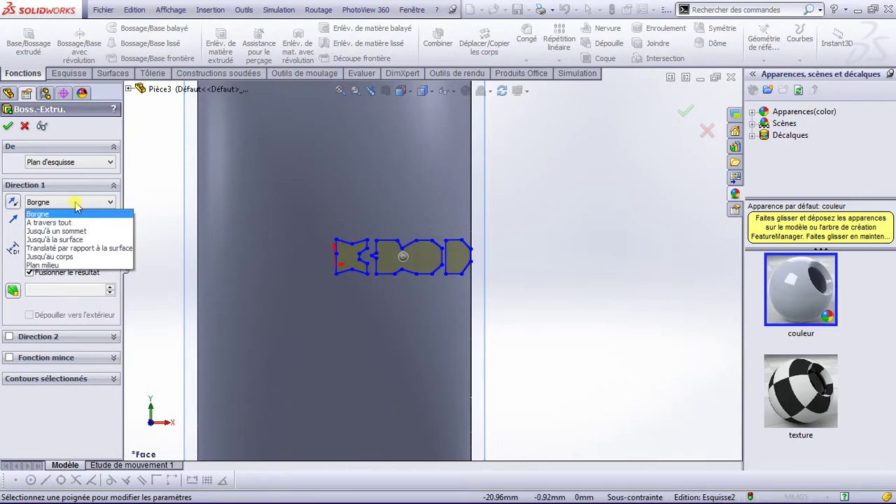
pyautogui.click(76, 203)
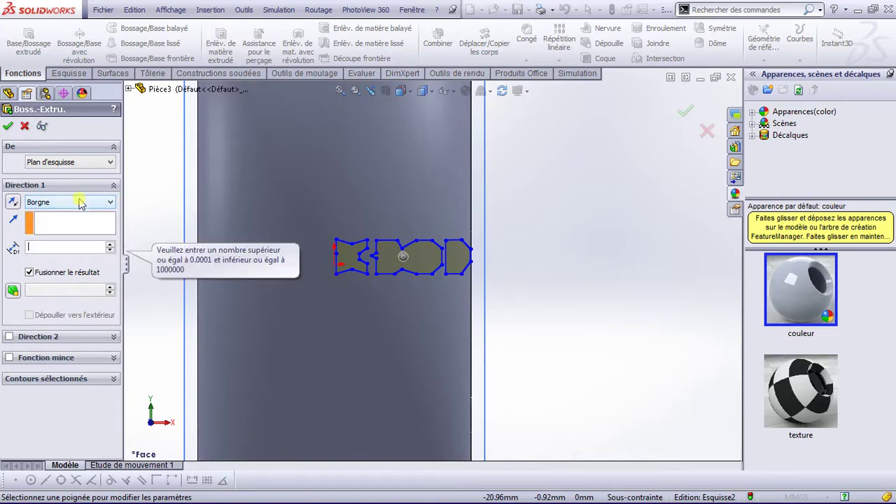
pyautogui.click(77, 203)
pyautogui.click(77, 202)
pyautogui.click(80, 203)
pyautogui.click(80, 204)
pyautogui.click(79, 202)
pyautogui.click(80, 203)
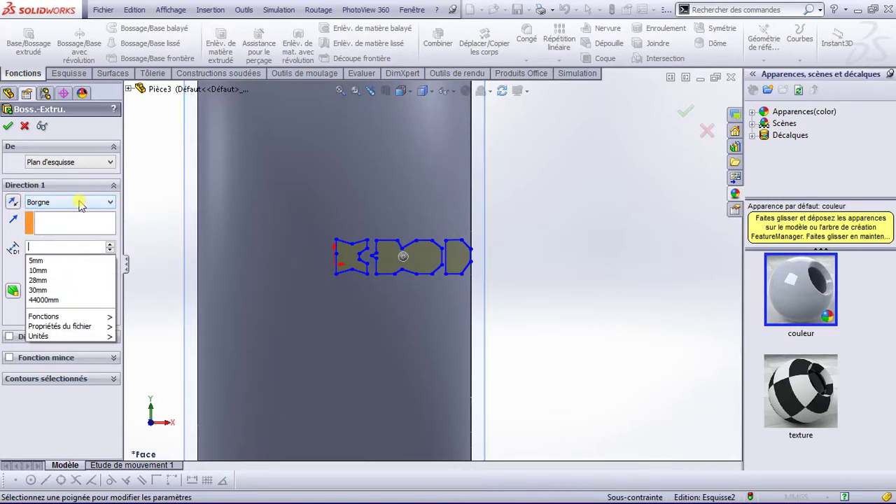
pyautogui.click(79, 203)
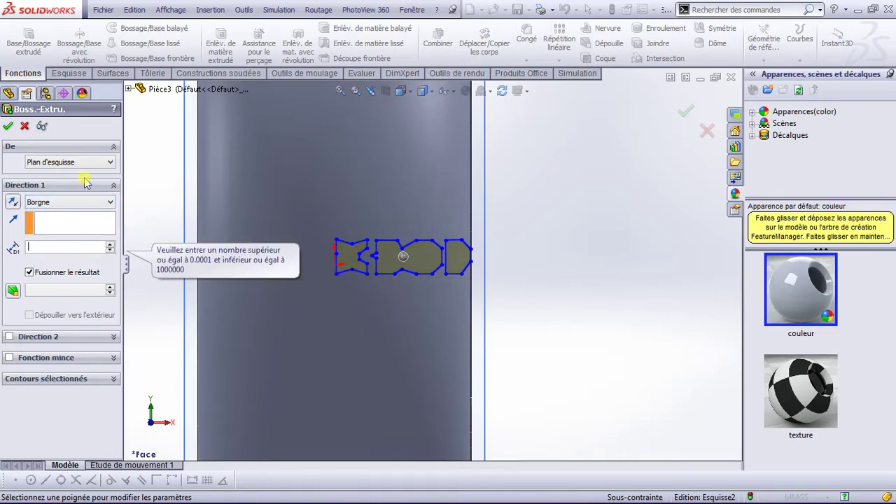
# Cancel the pending extrusion and view the tire from an isometric angle.
pyautogui.click(25, 127)
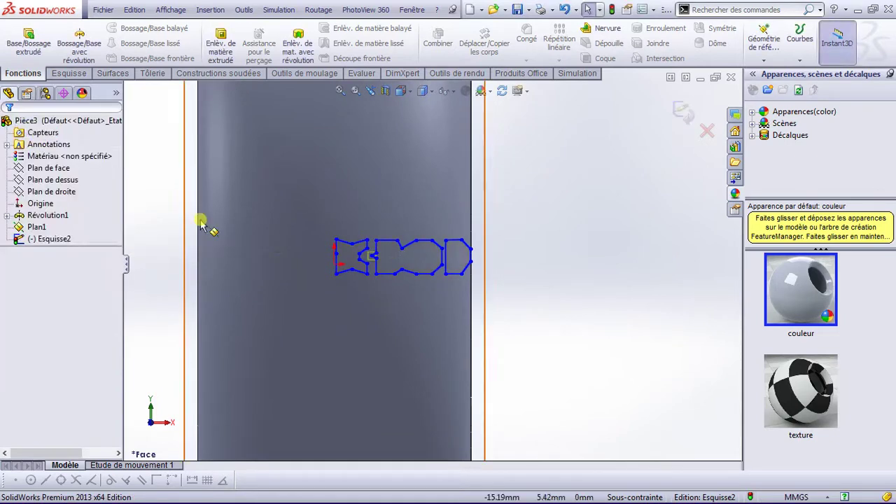
pyautogui.press('space')
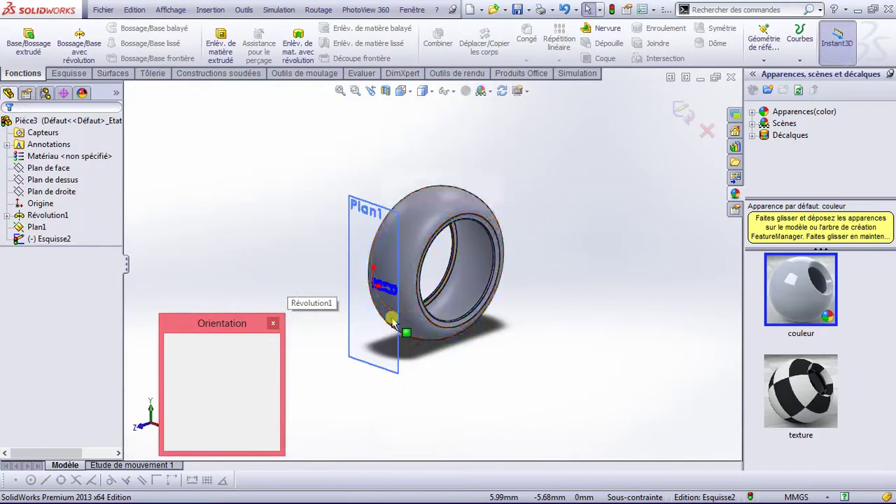
pyautogui.click(425, 382)
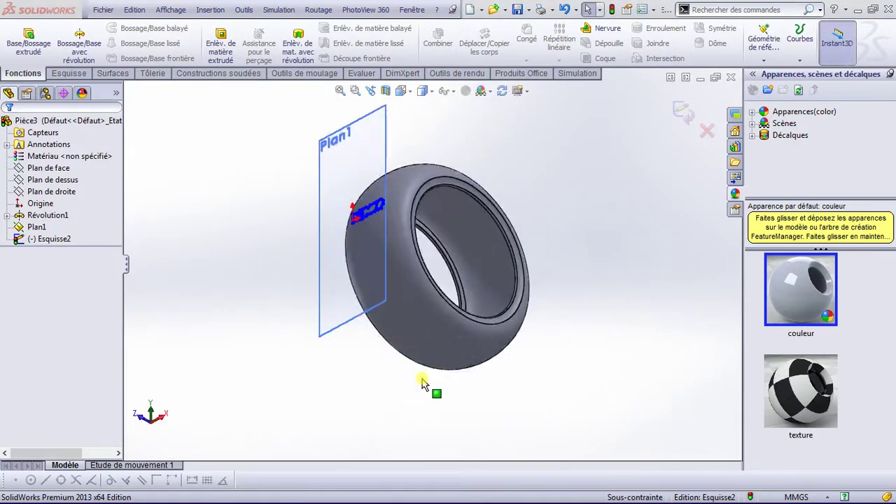
pyautogui.scroll(-4, 359, 174)
pyautogui.scroll(-3, 361, 177)
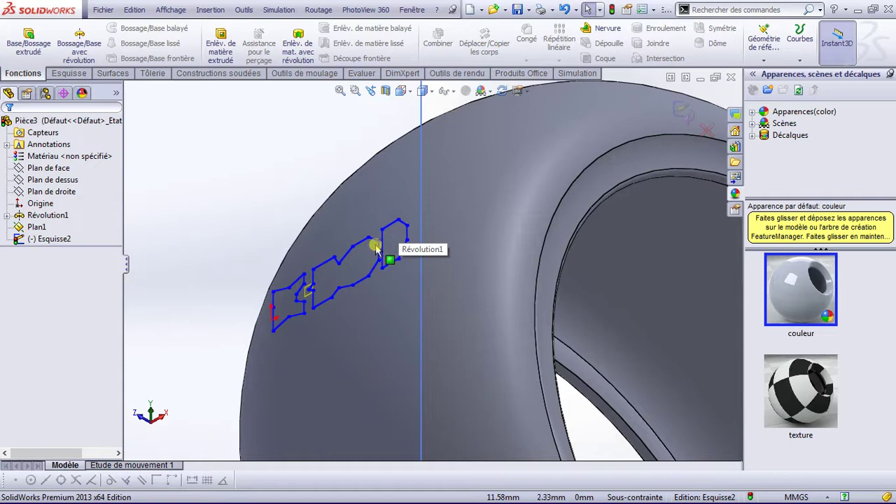
# Extrude the tread sketch Jusqu'à la surface, up to the tire's outer face.
pyautogui.click(28, 42)
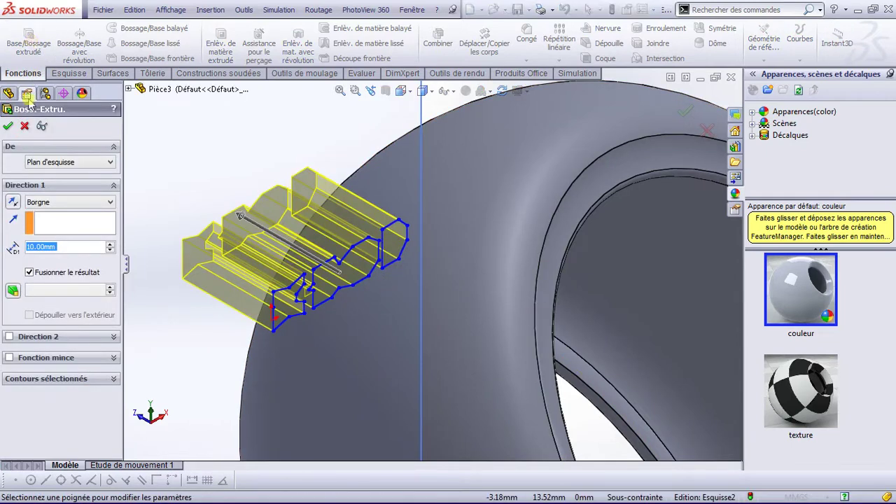
pyautogui.click(66, 205)
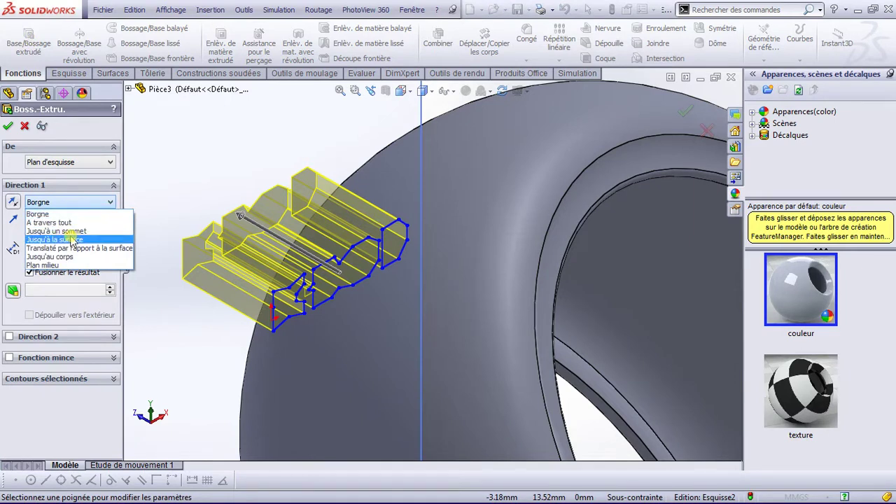
pyautogui.click(71, 239)
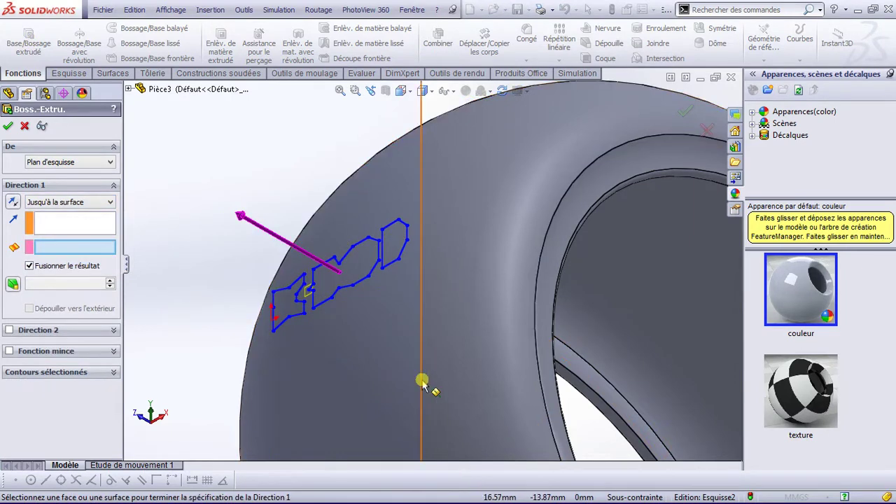
pyautogui.click(456, 203)
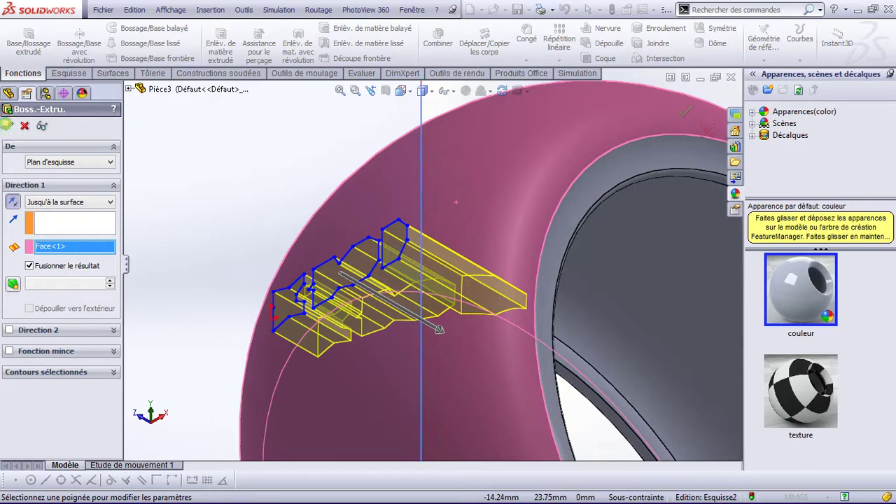
pyautogui.click(7, 125)
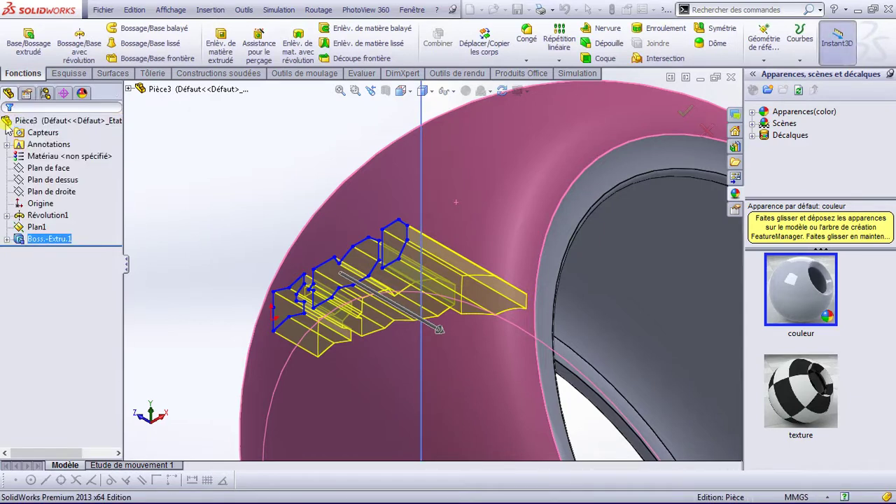
pyautogui.scroll(-2, 365, 308)
pyautogui.scroll(3, 365, 308)
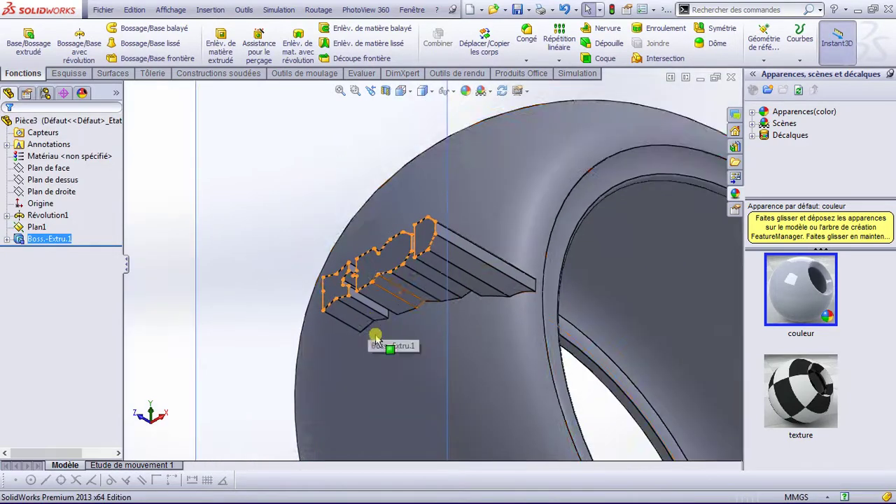
pyautogui.moveTo(371, 344)
pyautogui.mouseDown(button='middle')
pyautogui.moveTo(479, 332)
pyautogui.moveTo(510, 242)
pyautogui.mouseUp(button='middle')
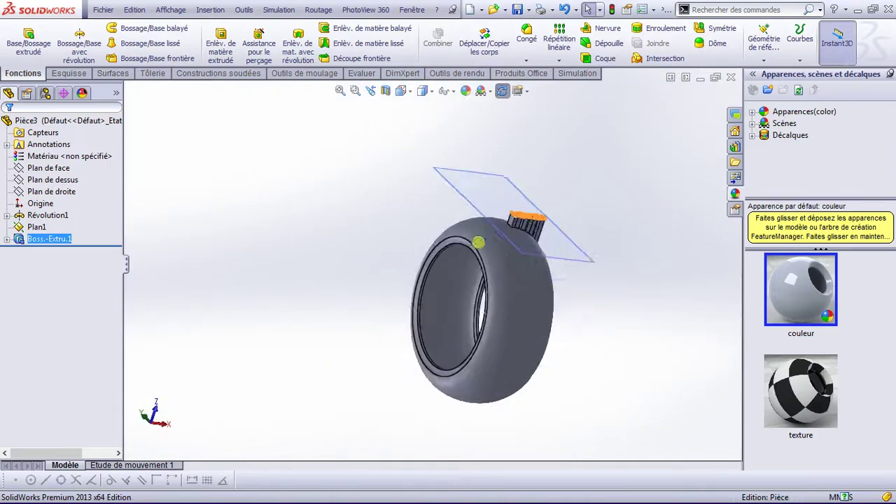
# Turn on temporary axes through Hide/Show Items and select the tire's central axis.
pyautogui.scroll(-3, 510, 241)
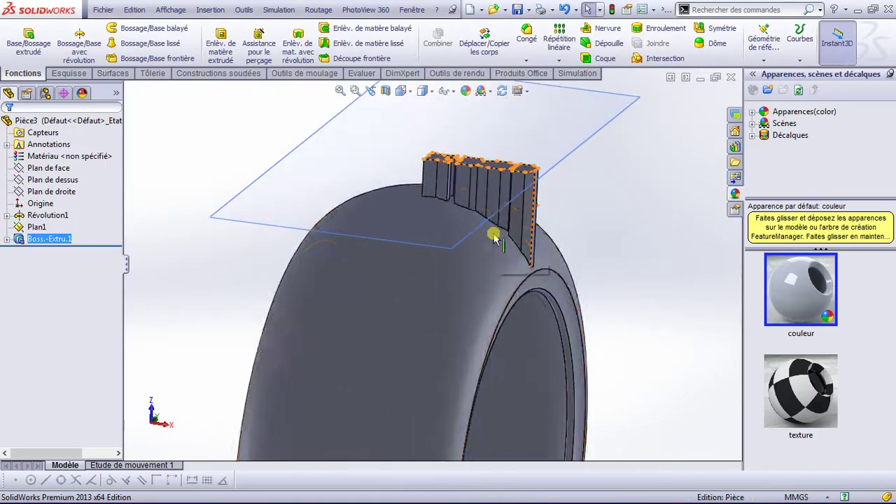
pyautogui.scroll(-2, 506, 212)
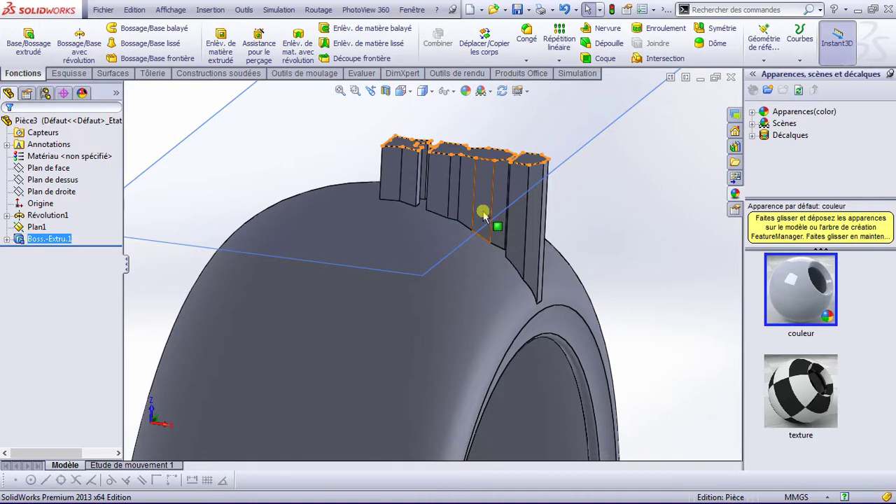
pyautogui.moveTo(483, 214)
pyautogui.mouseDown()
pyautogui.moveTo(456, 256)
pyautogui.moveTo(465, 243)
pyautogui.moveTo(457, 149)
pyautogui.moveTo(466, 98)
pyautogui.mouseUp()
pyautogui.scroll(-3, 466, 240)
pyautogui.scroll(3, 466, 240)
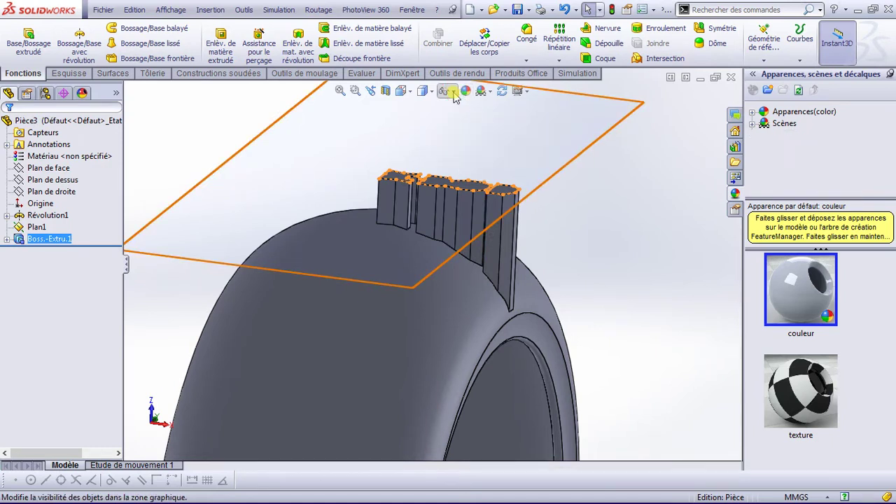
pyautogui.click(453, 93)
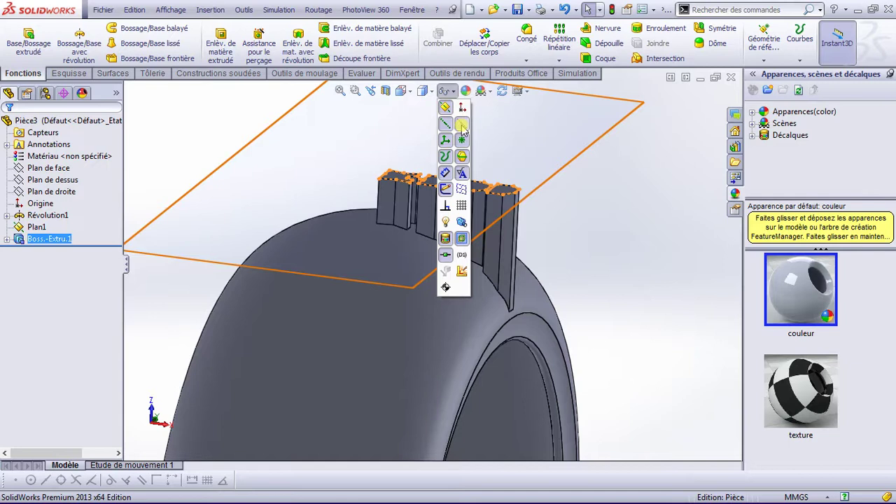
pyautogui.scroll(-3, 596, 295)
pyautogui.scroll(4, 530, 326)
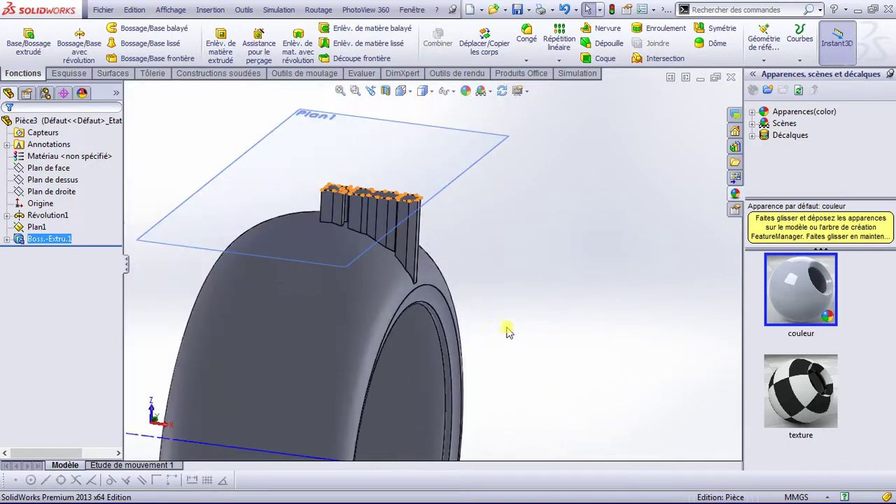
pyautogui.scroll(3, 507, 332)
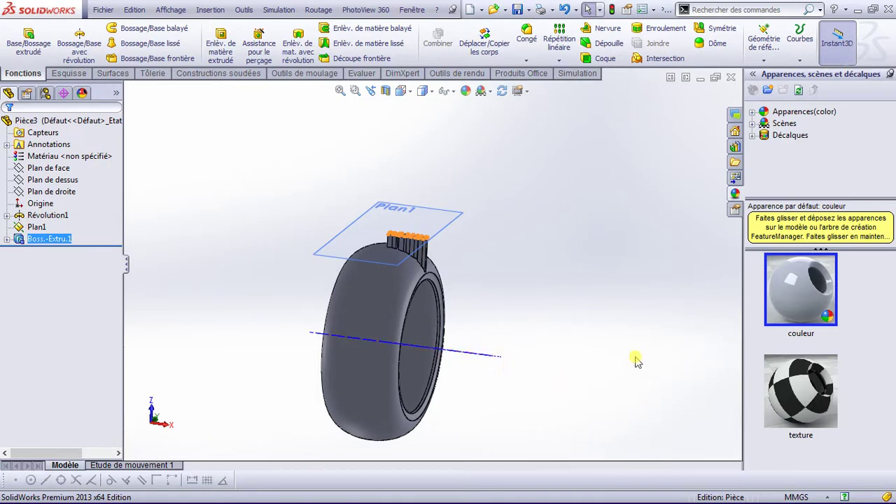
pyautogui.click(476, 354)
# Create a Répétition circulaire of the tread block around Axe<1>: 44 instances over 360°.
pyautogui.click(559, 60)
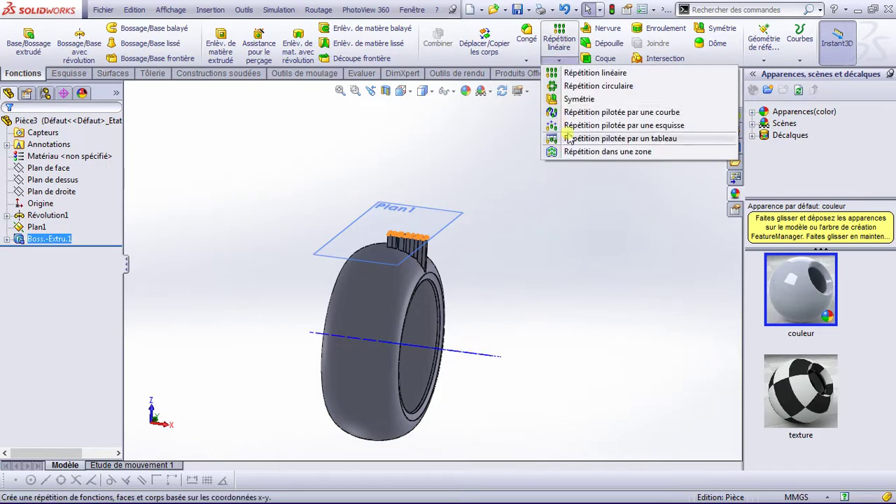
pyautogui.click(581, 86)
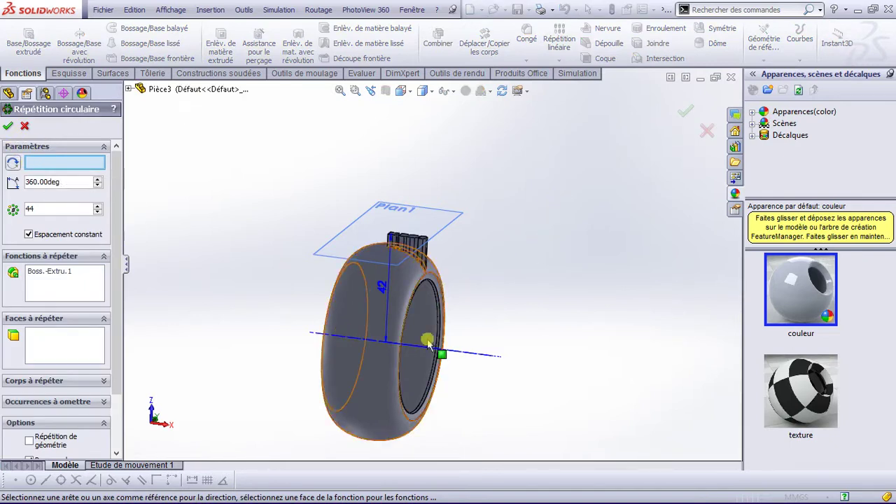
pyautogui.click(455, 355)
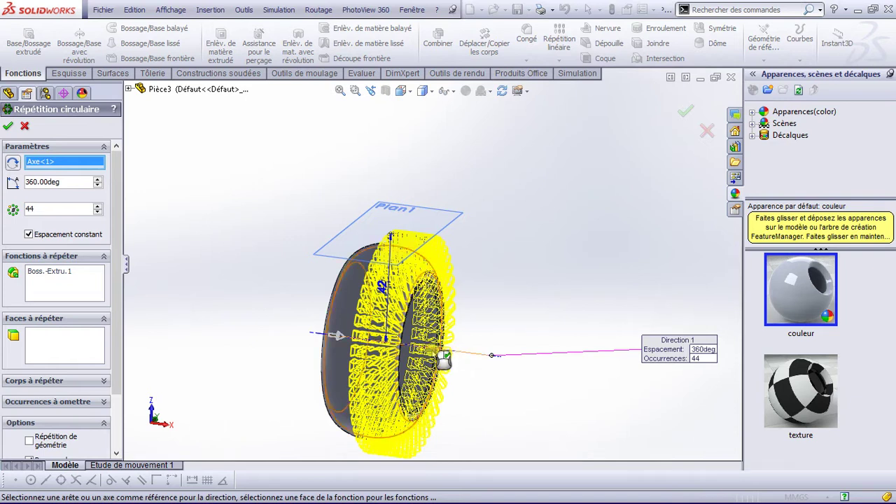
pyautogui.scroll(-2, 400, 308)
pyautogui.scroll(-3, 393, 312)
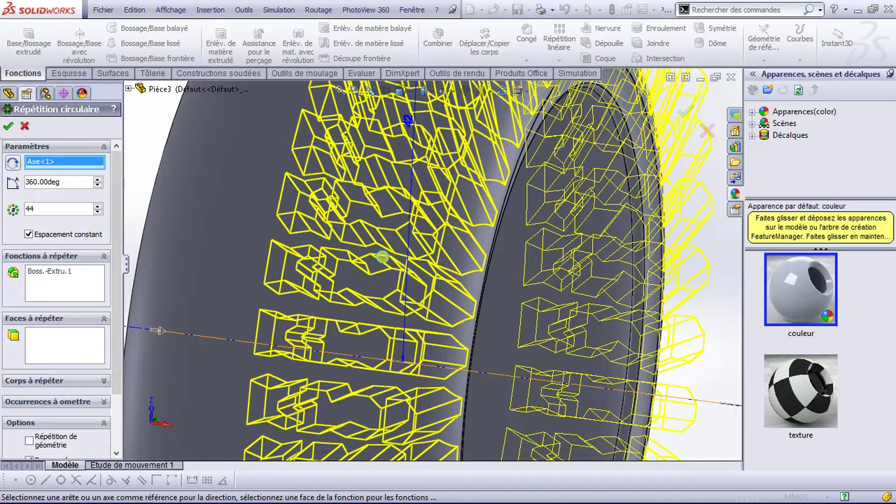
pyautogui.press('Return')
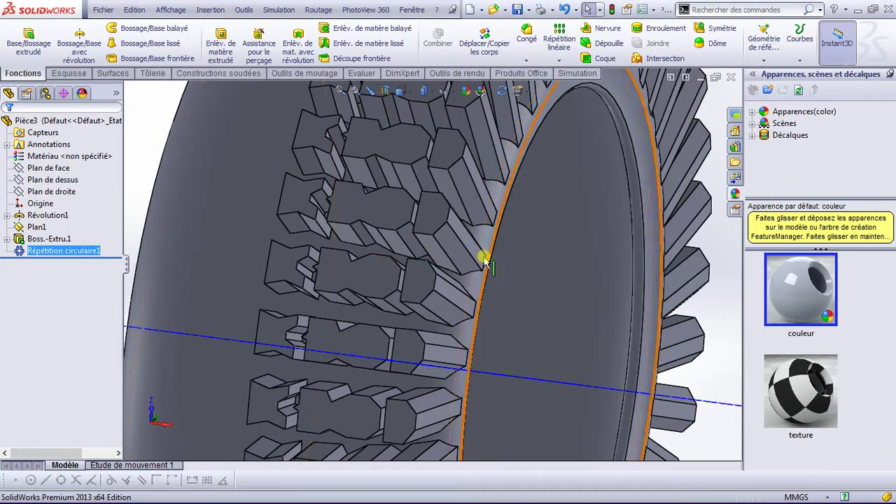
# Inspect the patterned tread, then open a Vue en coupe along Plan de face at 0.00 mm.
pyautogui.moveTo(483, 263); pyautogui.dragTo(461, 287, button='middle')
pyautogui.scroll(3, 460, 286)
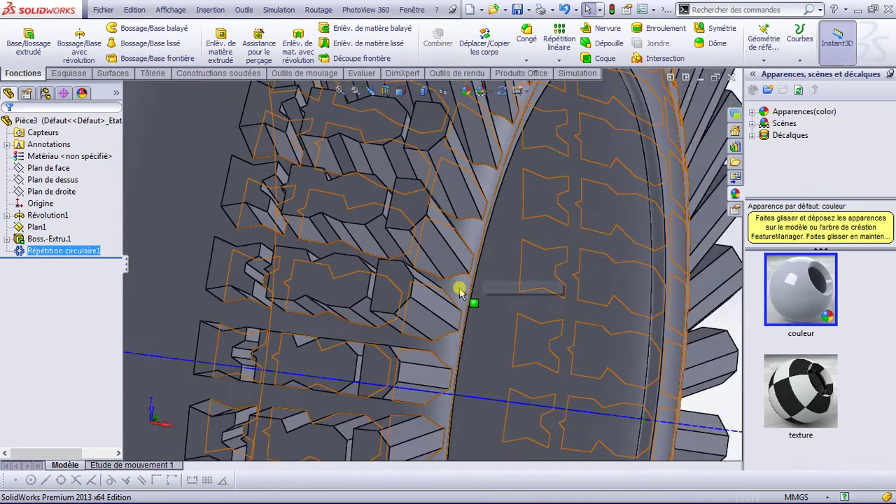
pyautogui.scroll(2, 434, 294)
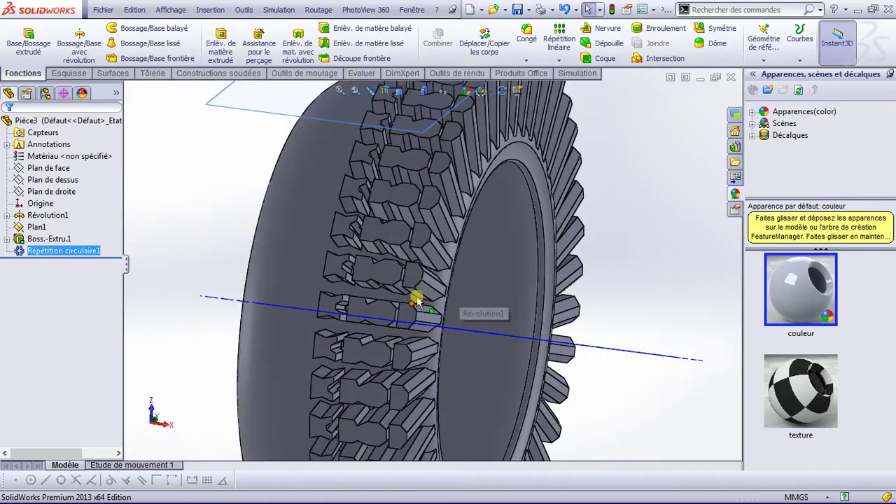
pyautogui.scroll(2, 416, 298)
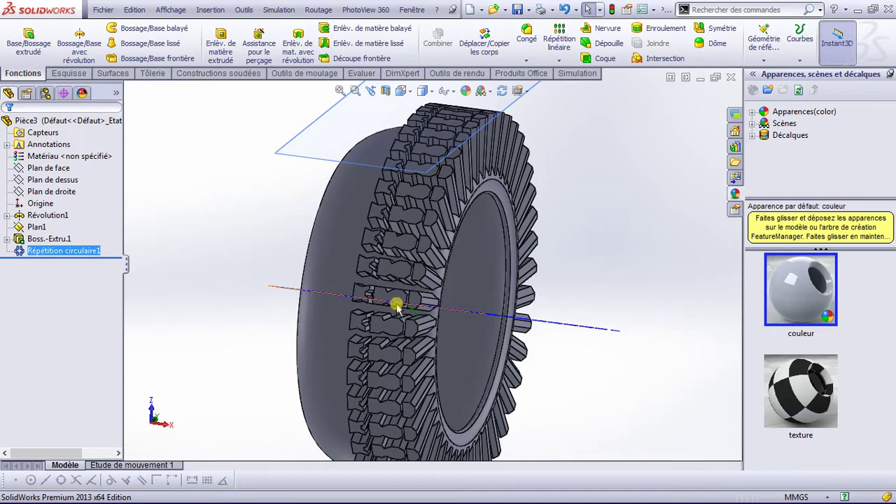
pyautogui.press('Escape')
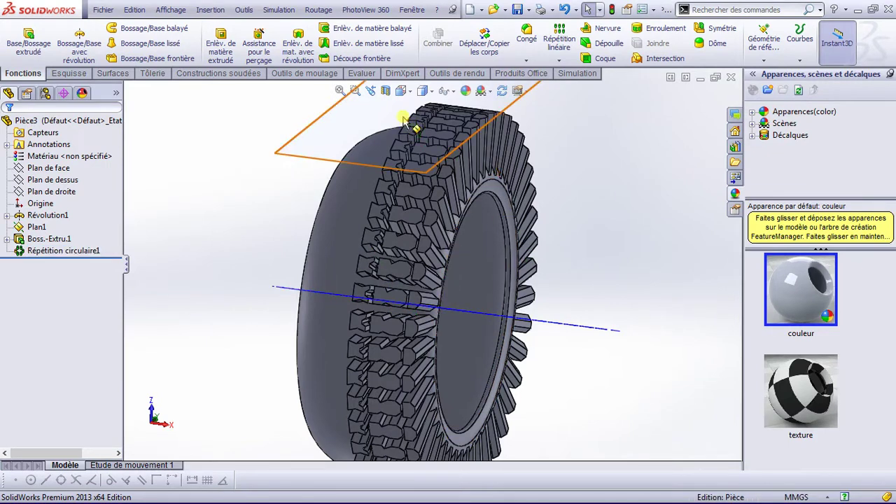
pyautogui.click(386, 91)
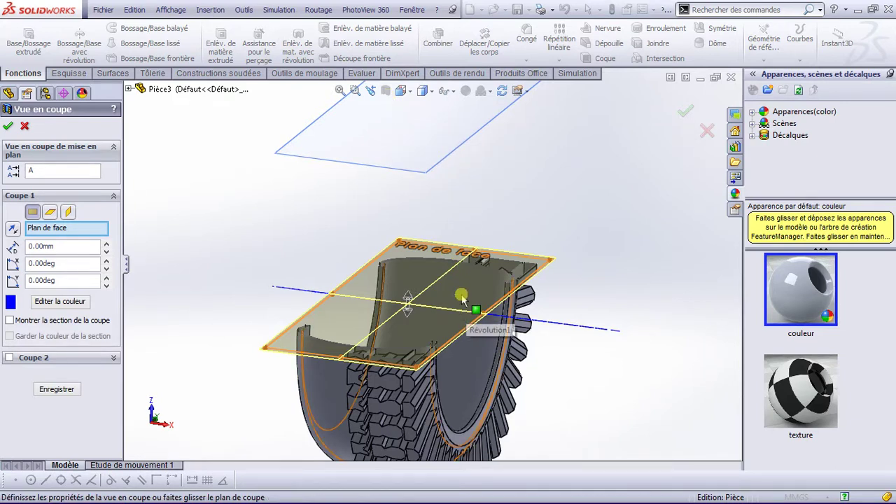
# Try Plan de dessus and Plan de droite as section planes, then cancel the section view.
pyautogui.click(52, 213)
pyautogui.click(67, 213)
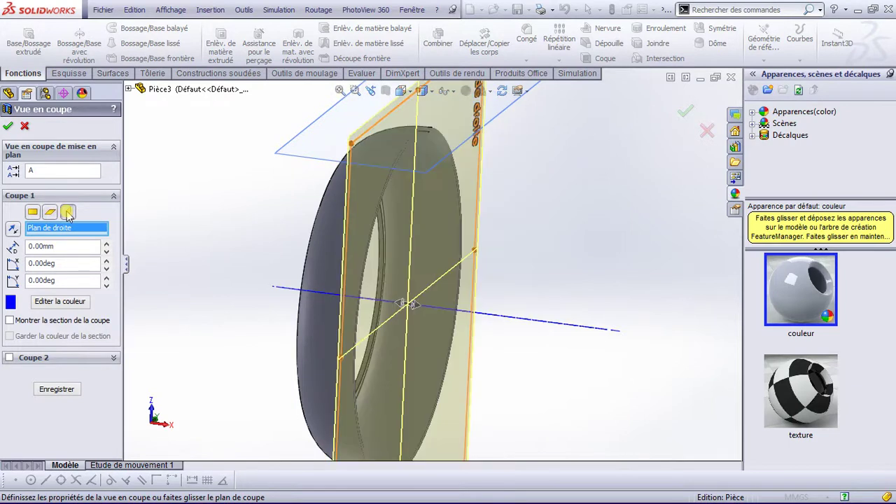
pyautogui.click(51, 213)
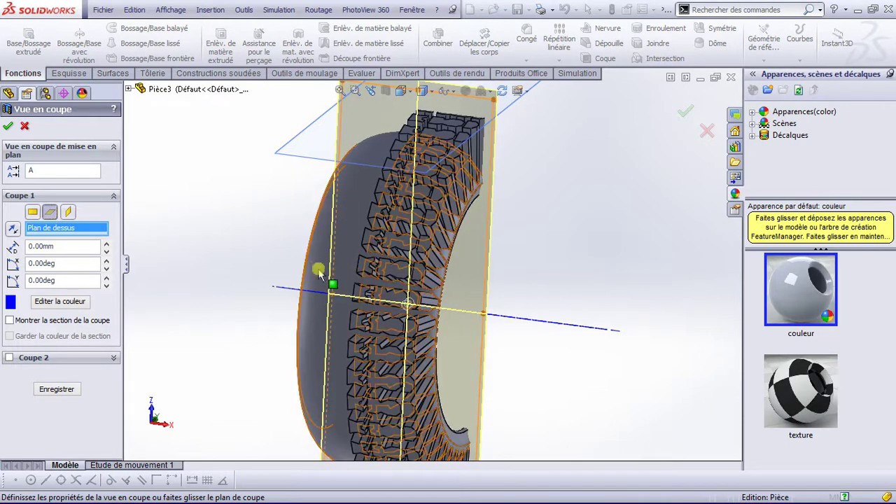
pyautogui.moveTo(325, 277); pyautogui.dragTo(267, 273, button='middle')
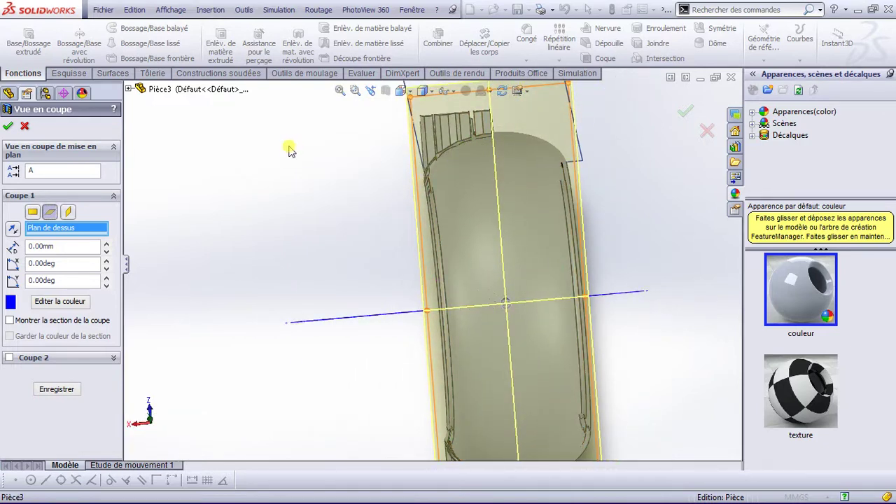
pyautogui.click(23, 128)
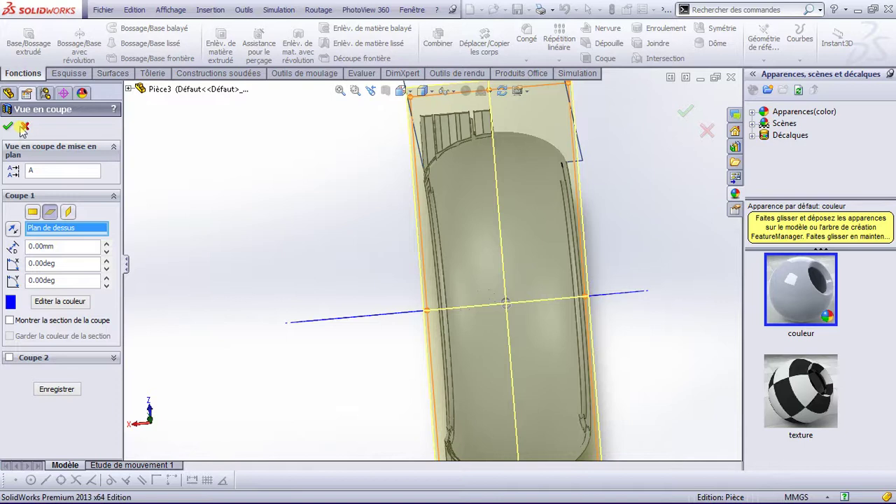
pyautogui.press('space')
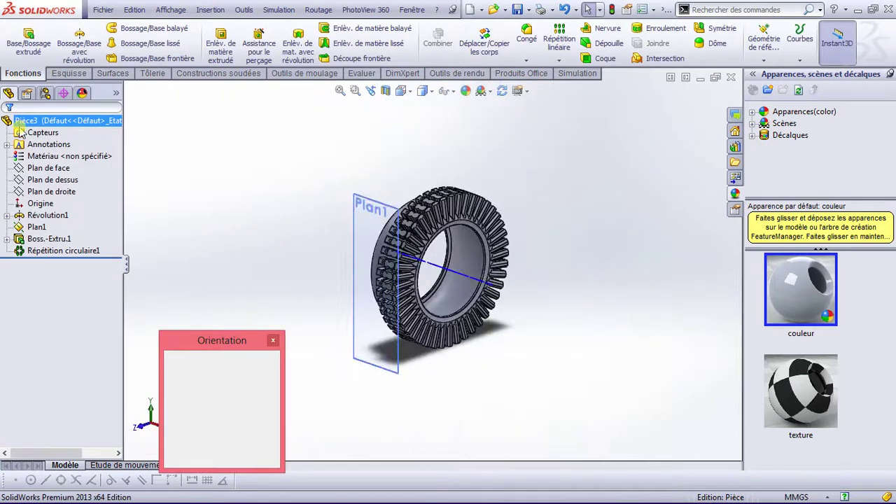
# Switch to a side view and select Plan de face in the FeatureManager tree.
pyautogui.click(353, 290)
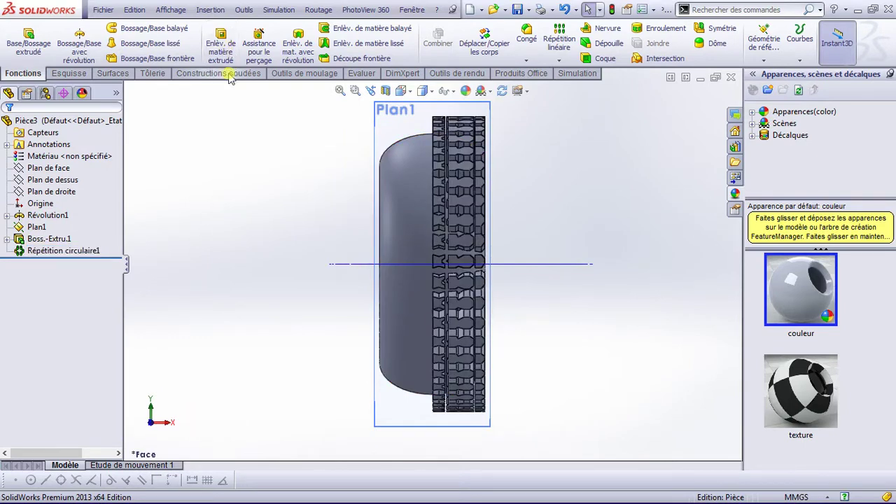
pyautogui.click(69, 157)
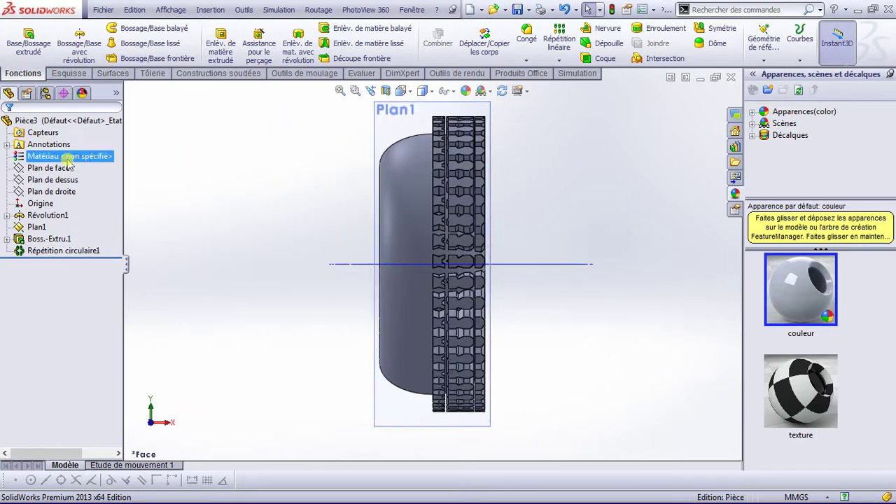
pyautogui.click(65, 168)
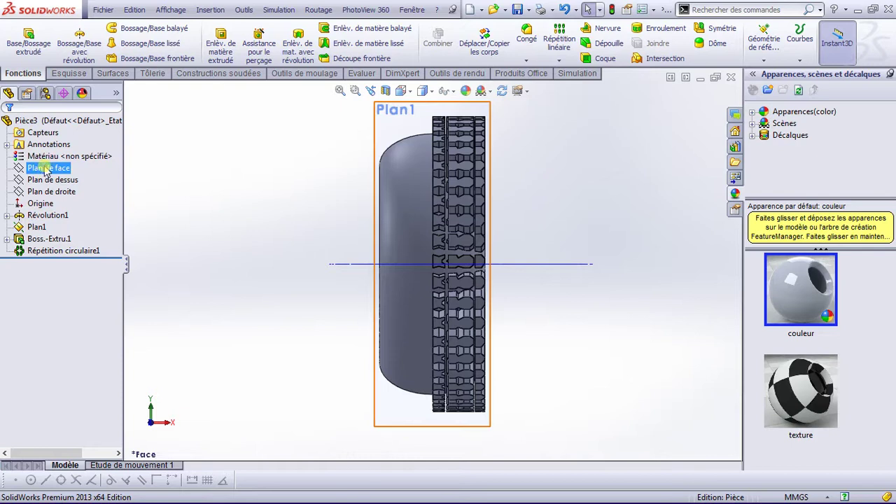
pyautogui.click(55, 180)
pyautogui.moveTo(420, 310)
pyautogui.mouseDown(button='middle')
pyautogui.moveTo(454, 309)
pyautogui.moveTo(531, 376)
pyautogui.mouseUp(button='middle')
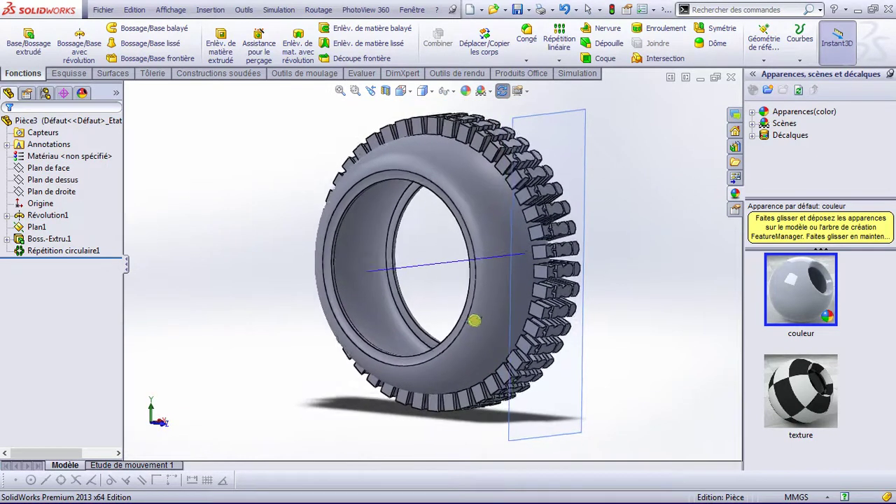
pyautogui.click(48, 168)
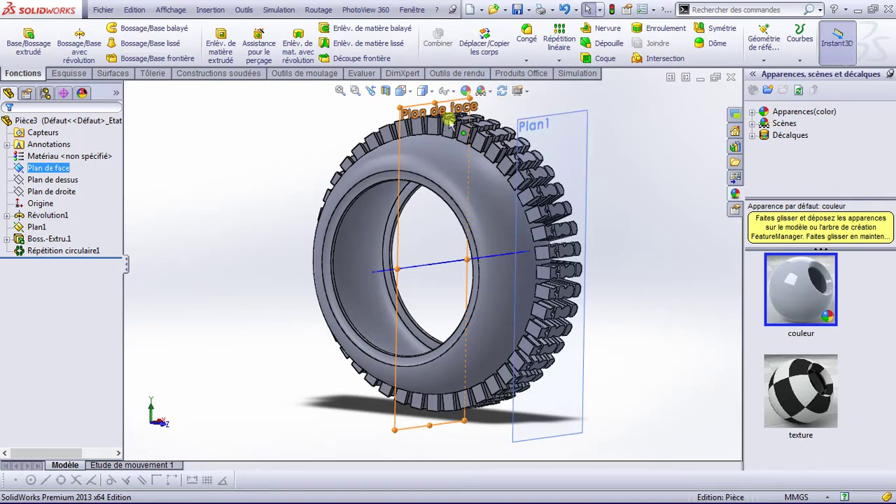
# Section the tire in half along Plan de face and view it Normal To Plan1.
pyautogui.click(386, 92)
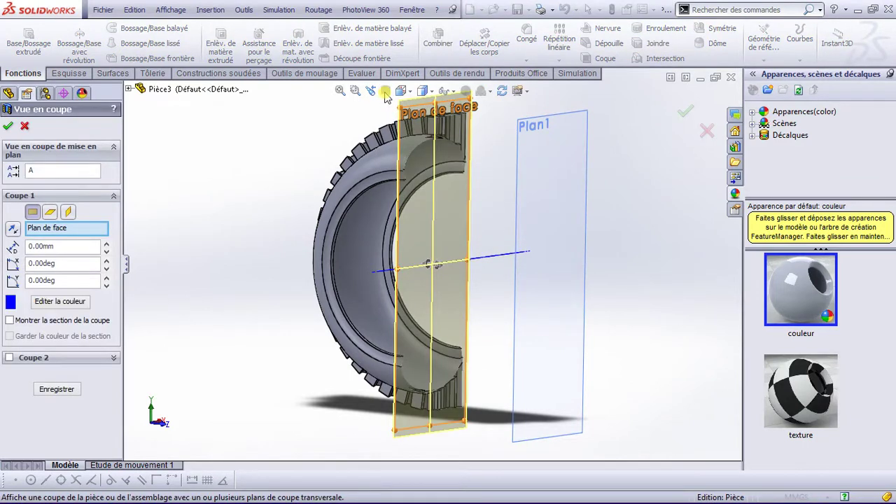
pyautogui.click(8, 129)
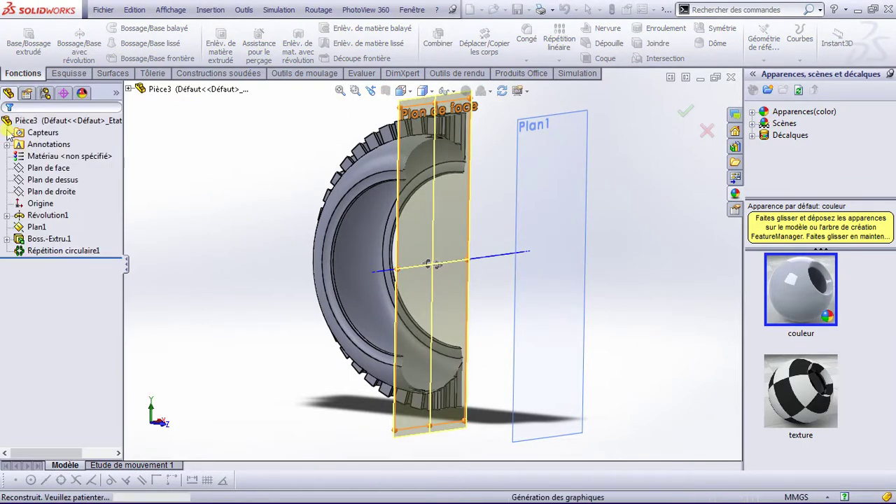
pyautogui.press('space')
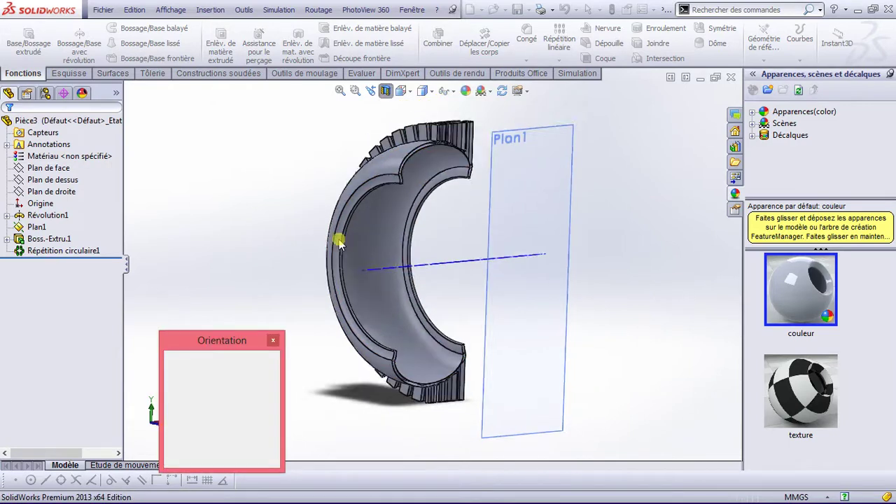
pyautogui.click(373, 279)
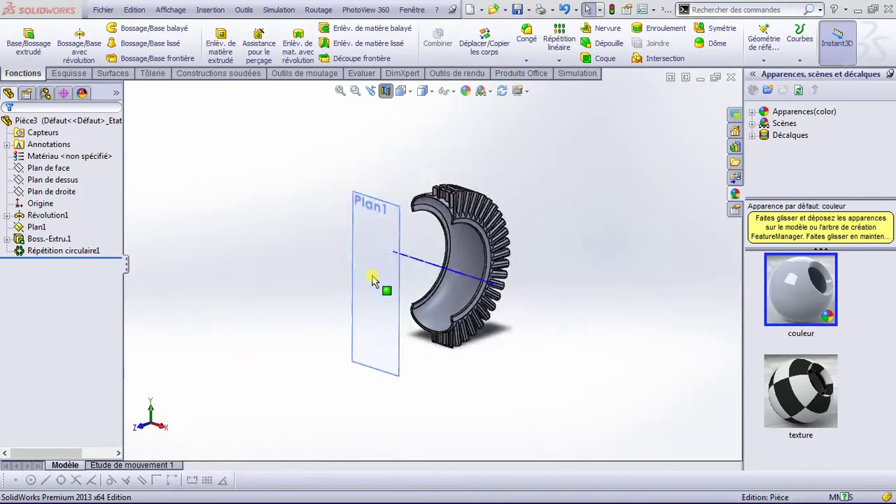
pyautogui.scroll(-1, 476, 133)
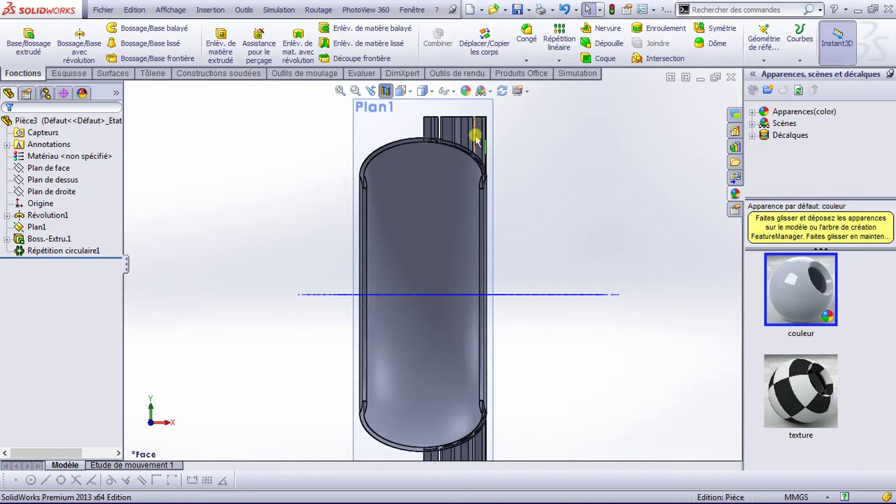
pyautogui.scroll(-2, 474, 130)
pyautogui.scroll(-3, 458, 206)
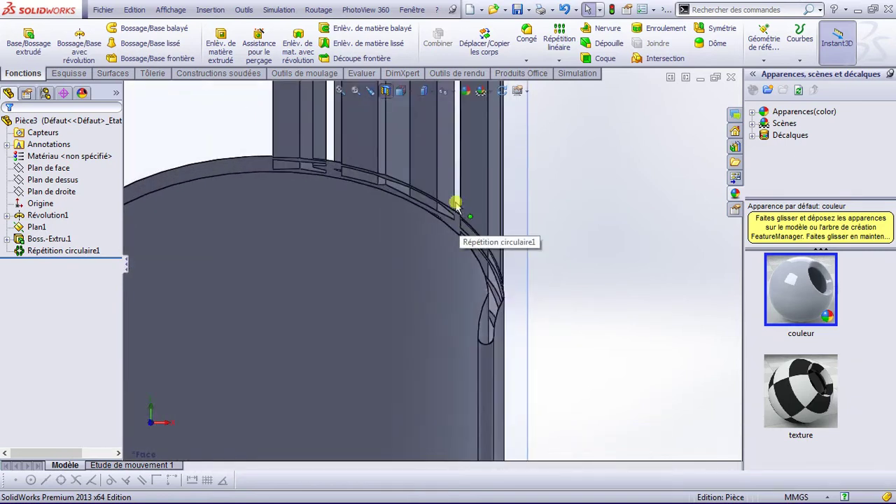
pyautogui.scroll(2, 456, 201)
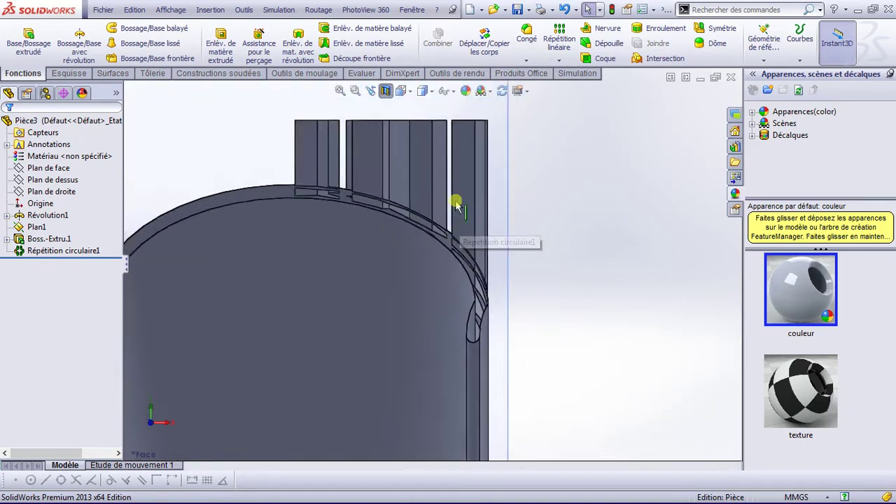
pyautogui.scroll(3, 456, 201)
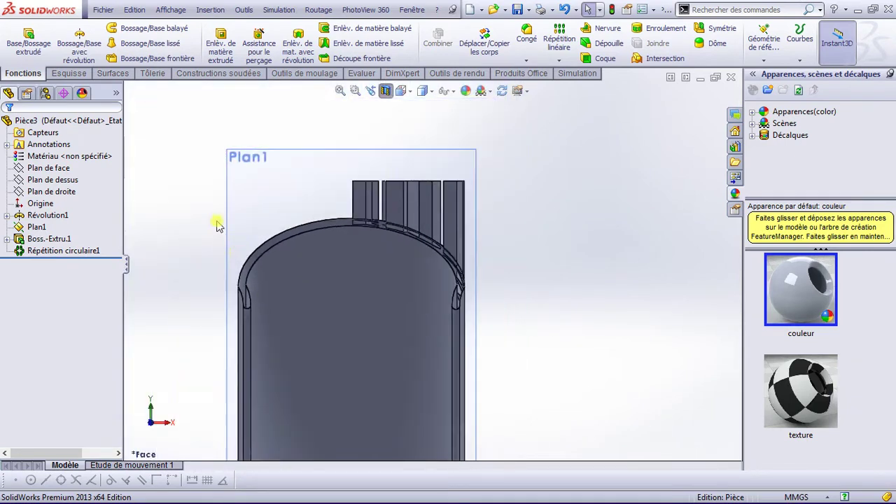
pyautogui.click(66, 74)
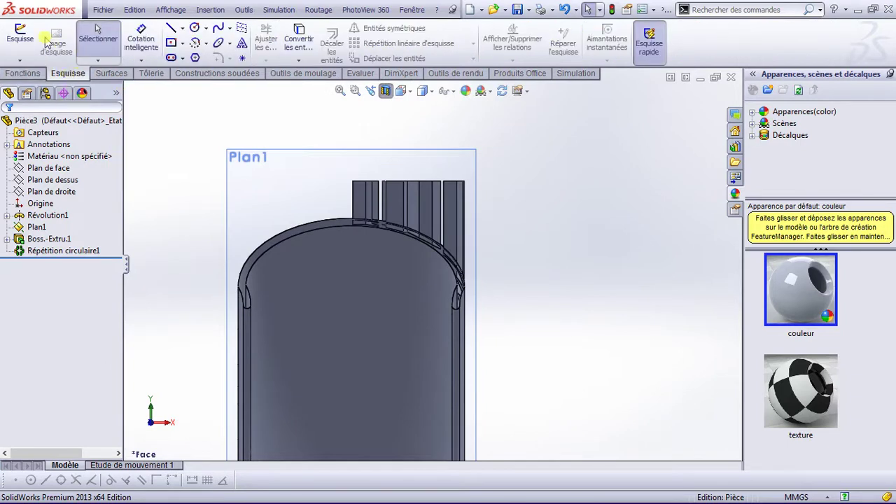
# Start a sketch on Plan1 with a horizontal construction line across the tire section.
pyautogui.click(20, 35)
pyautogui.click(239, 158)
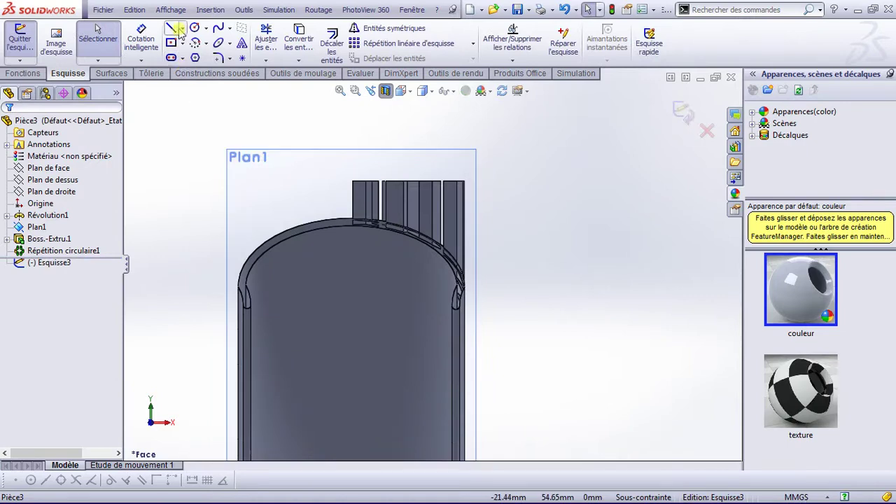
pyautogui.click(219, 43)
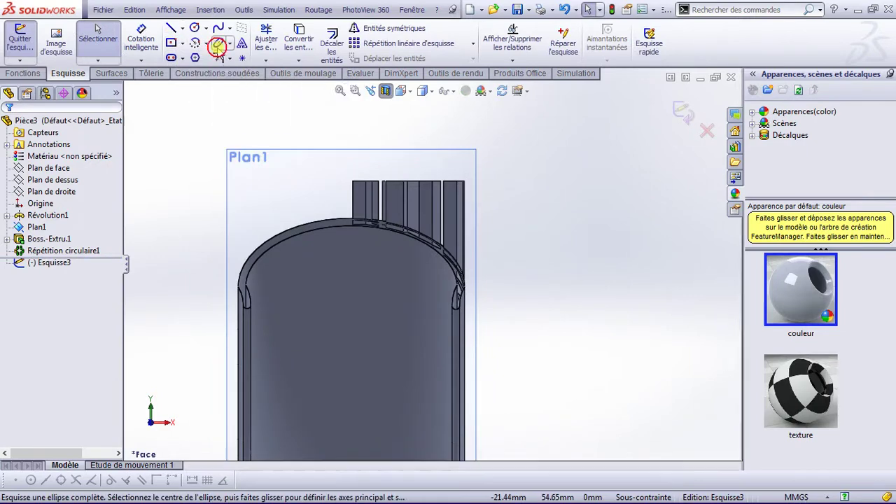
pyautogui.click(184, 28)
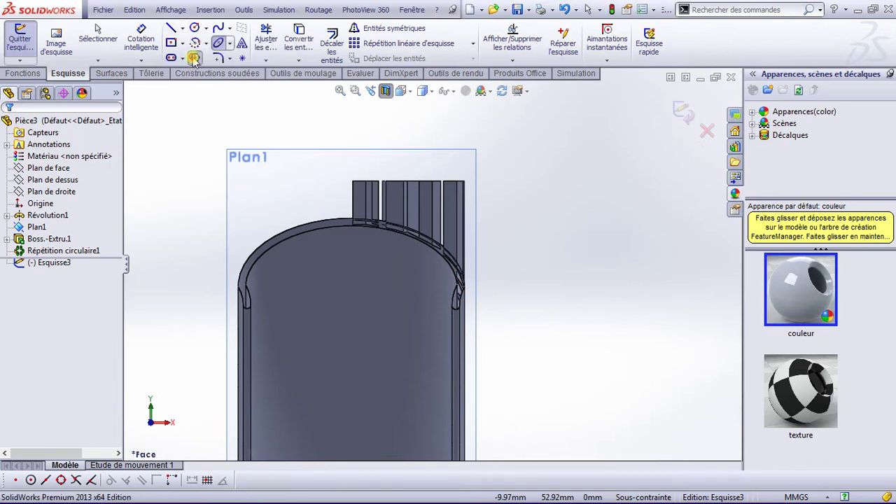
pyautogui.click(195, 58)
pyautogui.click(182, 29)
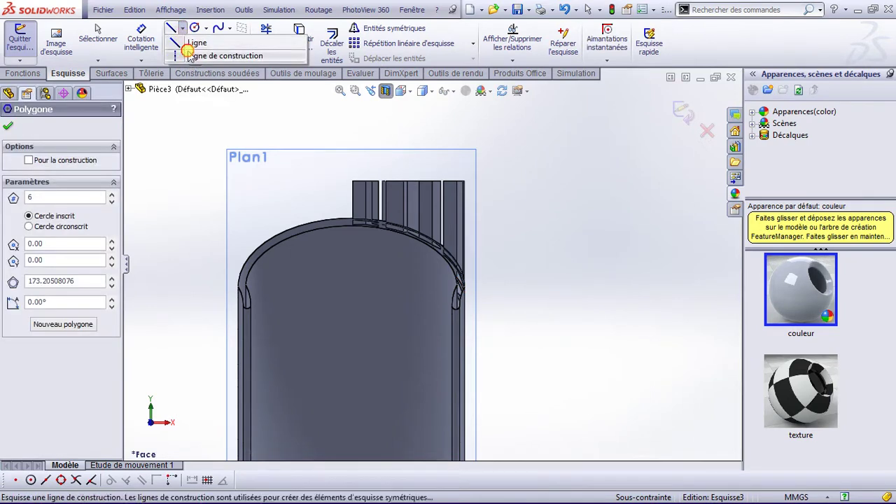
pyautogui.click(203, 56)
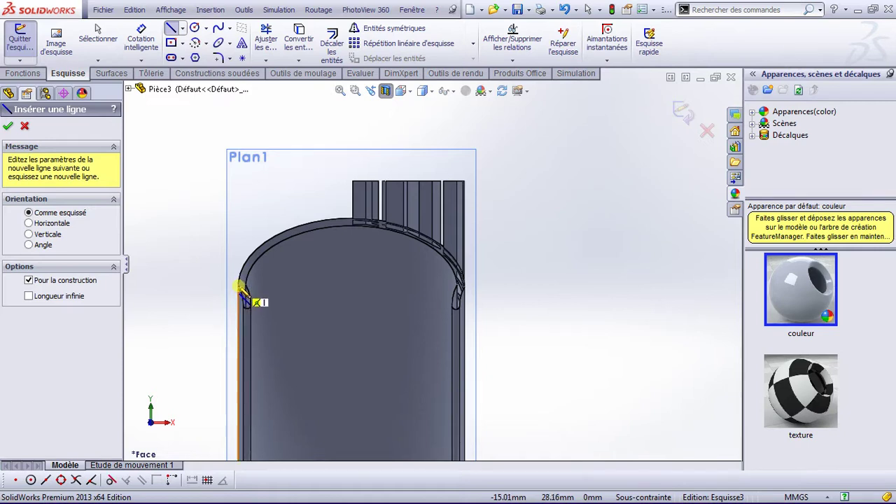
pyautogui.click(241, 298)
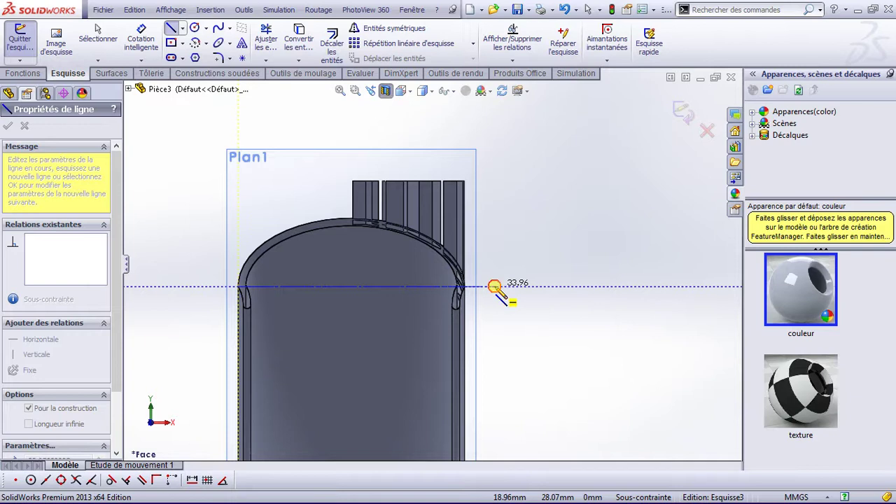
pyautogui.click(493, 287)
pyautogui.press('Escape')
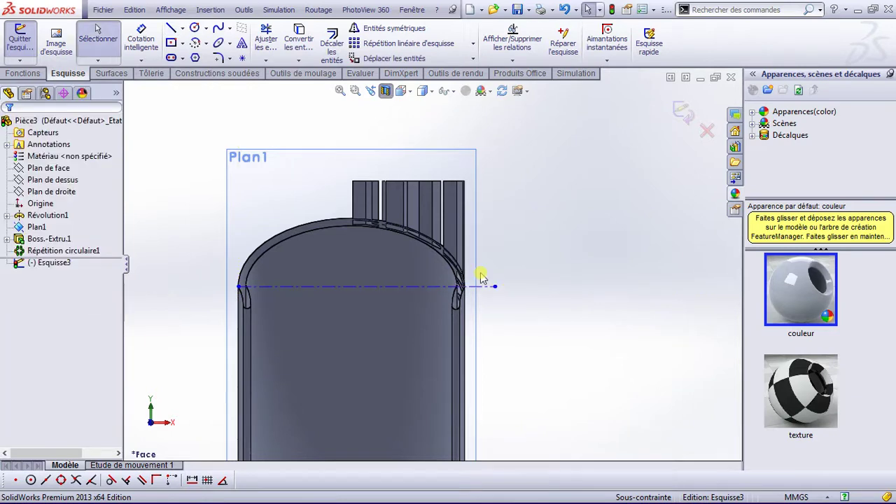
# Draw an ellipse centred on the construction line, semi-axes 15.30 and 10.43 mm.
pyautogui.click(219, 44)
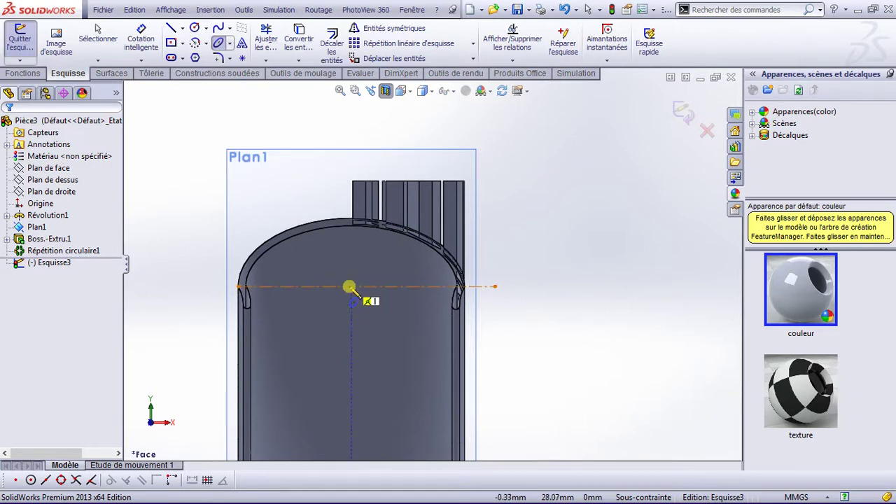
pyautogui.click(366, 287)
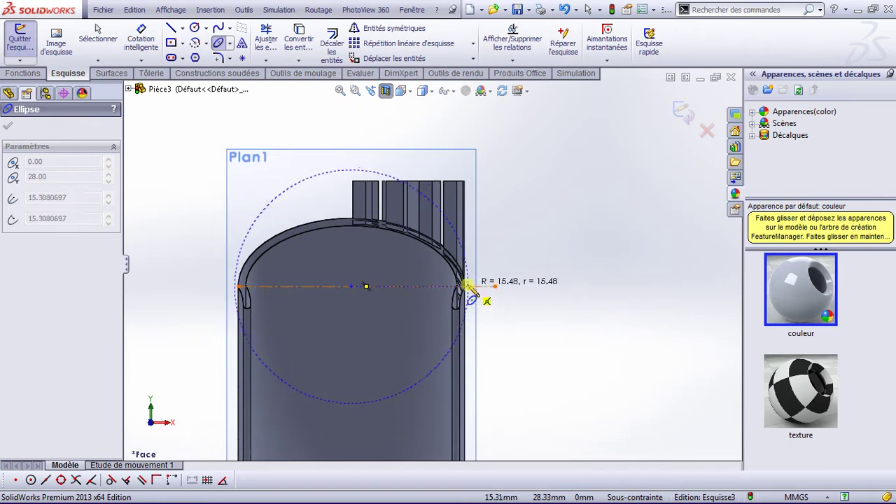
pyautogui.scroll(-2, 466, 288)
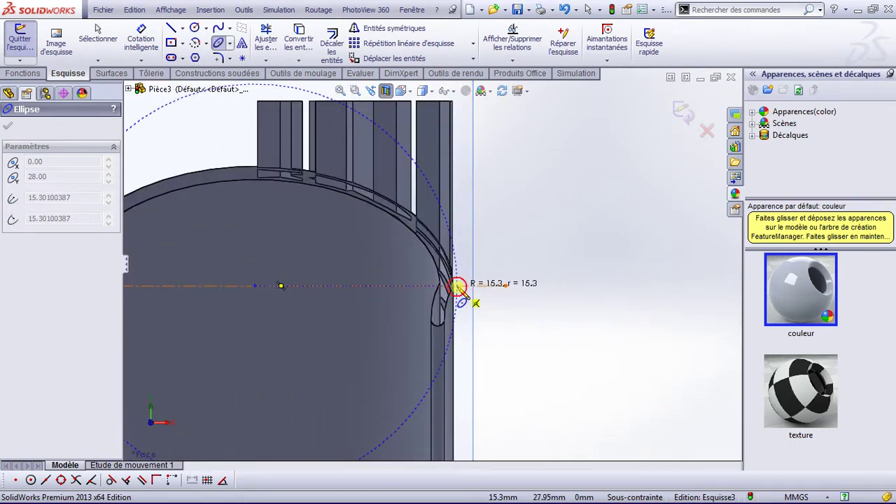
pyautogui.click(455, 286)
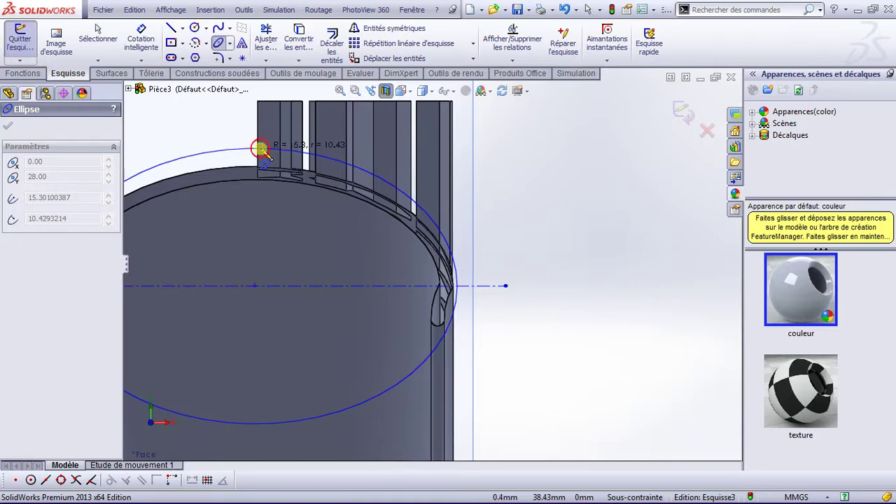
pyautogui.click(261, 149)
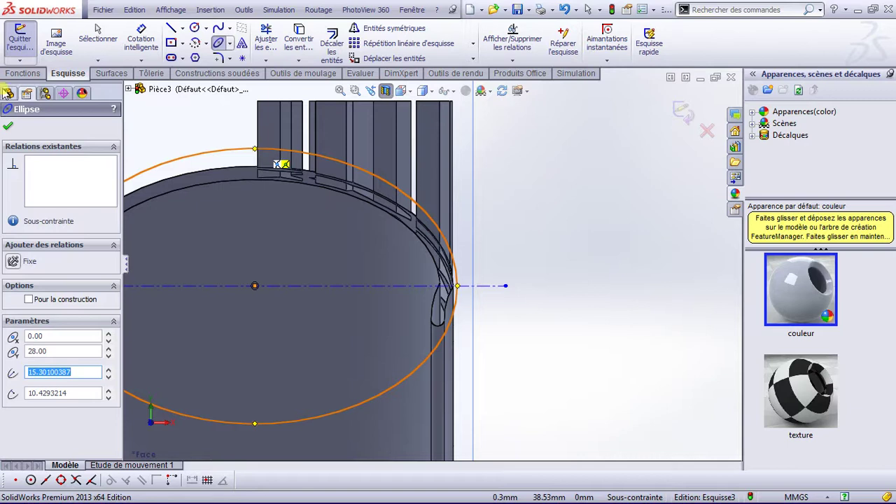
pyautogui.click(171, 28)
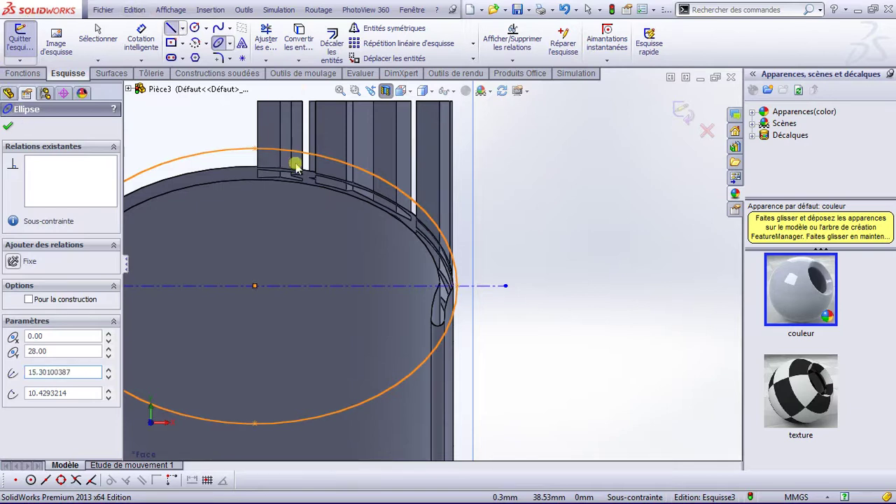
# Draw lines from the ellipse top up, across, and down to the construction line's right end.
pyautogui.click(256, 148)
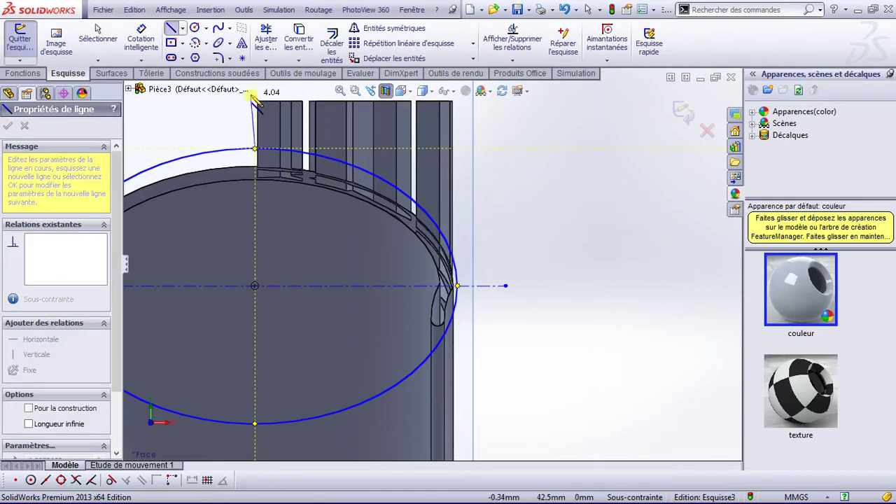
pyautogui.scroll(-1, 263, 151)
pyautogui.scroll(2, 280, 147)
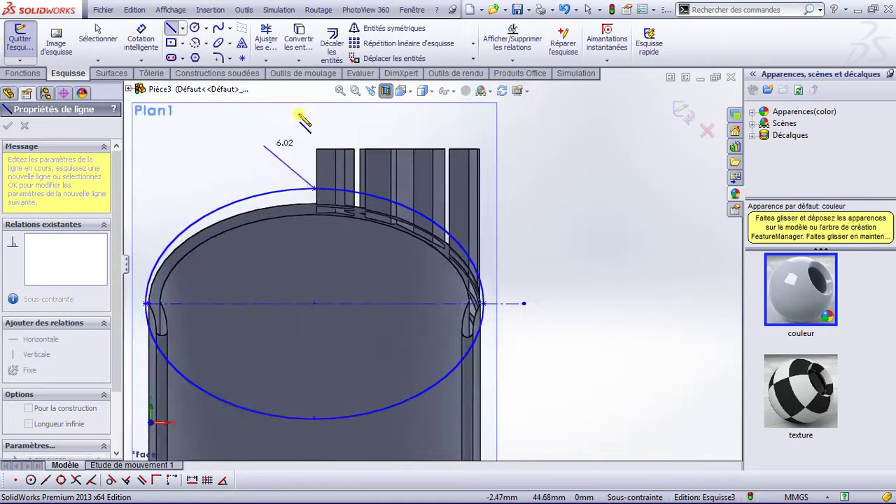
pyautogui.click(316, 124)
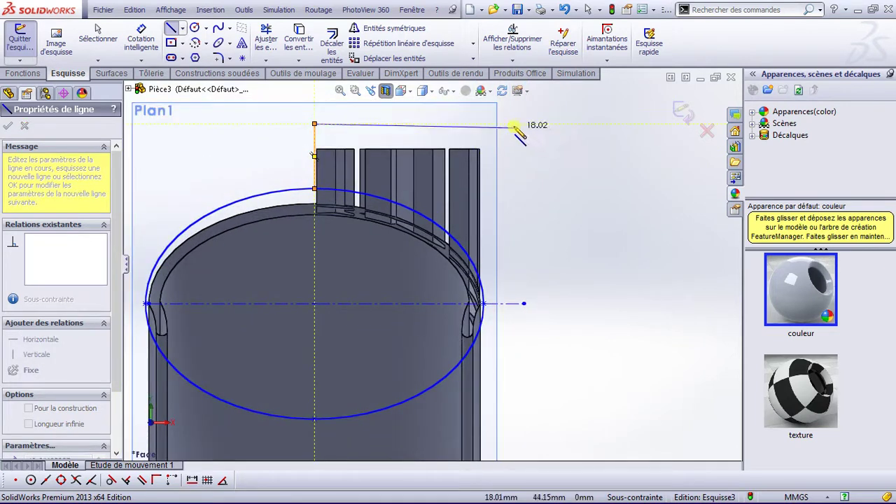
pyautogui.click(515, 124)
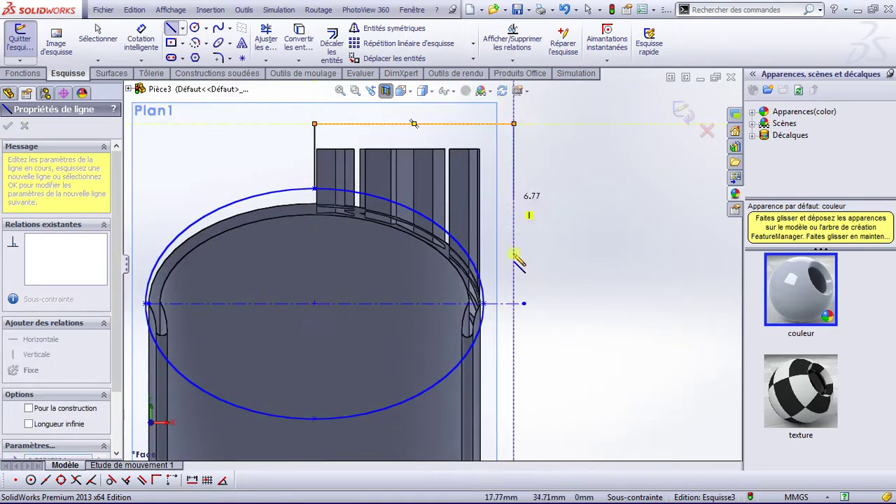
pyautogui.click(515, 303)
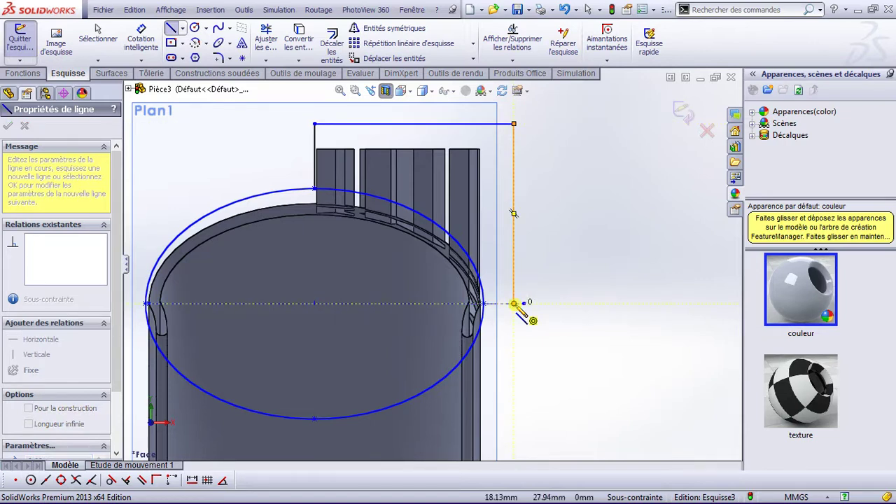
pyautogui.press('Escape')
pyautogui.click(265, 39)
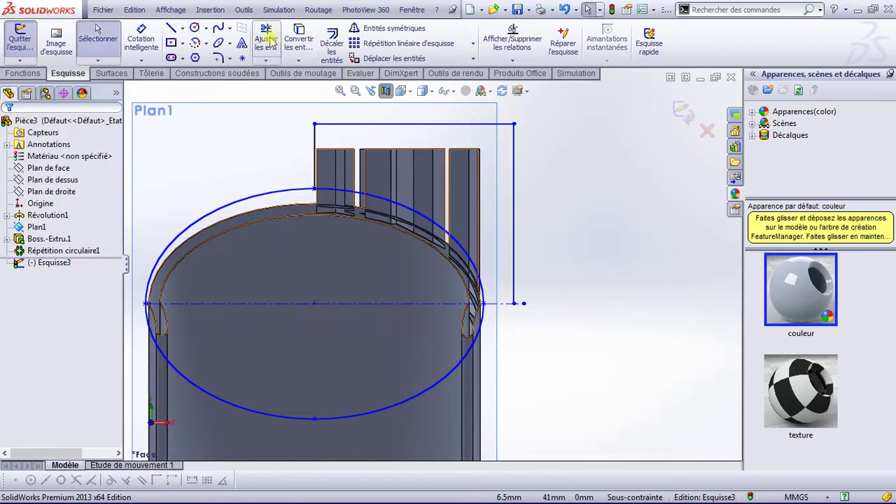
# Trim the ellipse to its upper-right arc and remove the construction line across the body.
pyautogui.click(270, 198)
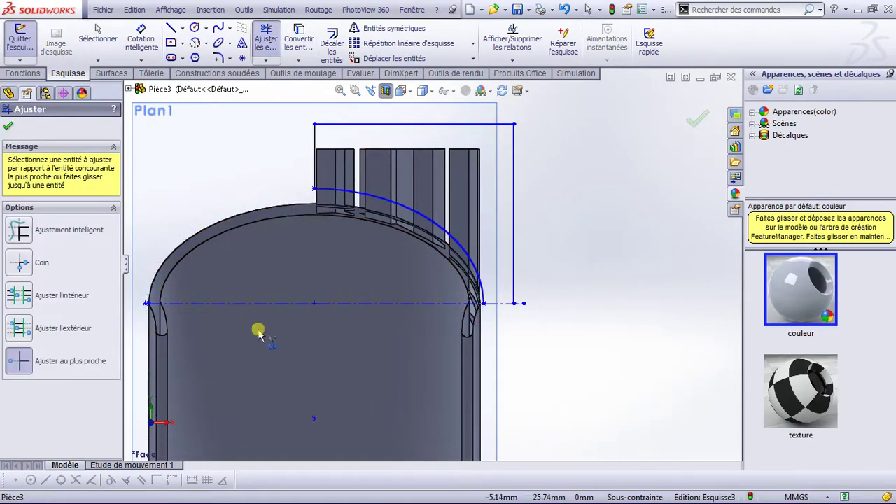
pyautogui.click(380, 304)
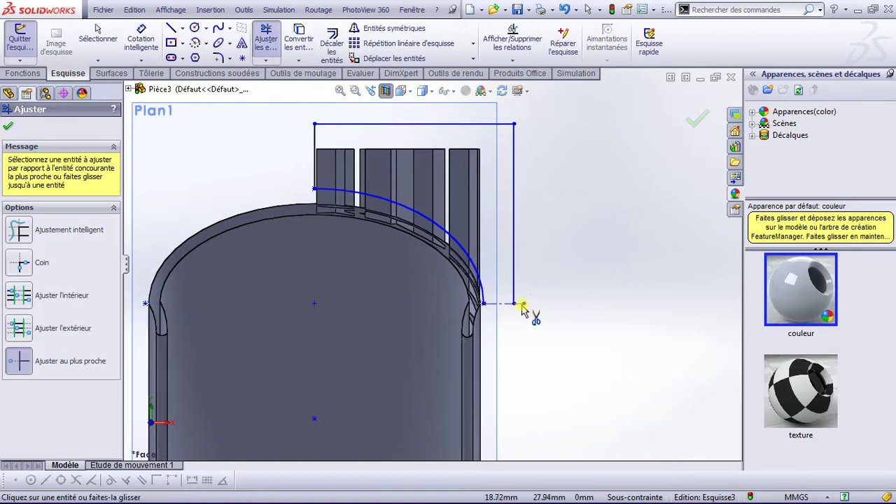
pyautogui.press('Escape')
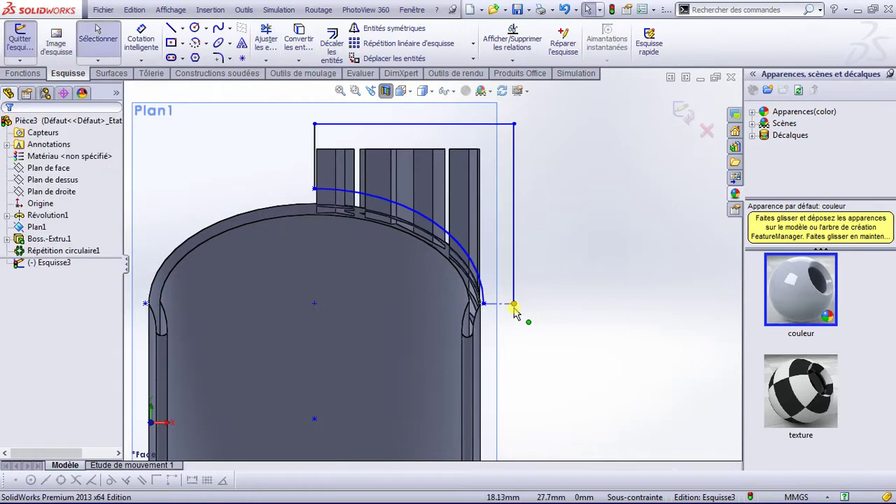
# Check the short horizontal line's properties at the arc's end, then go to the Fonctions commands.
pyautogui.click(507, 304)
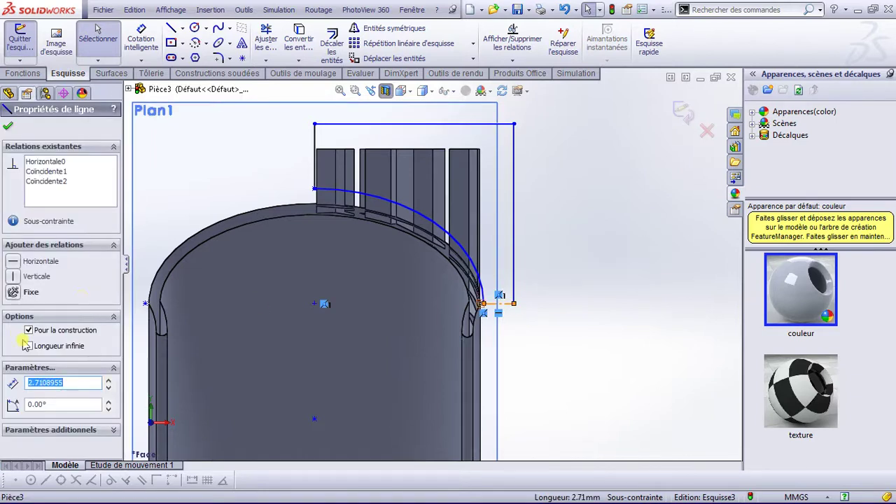
pyautogui.click(6, 126)
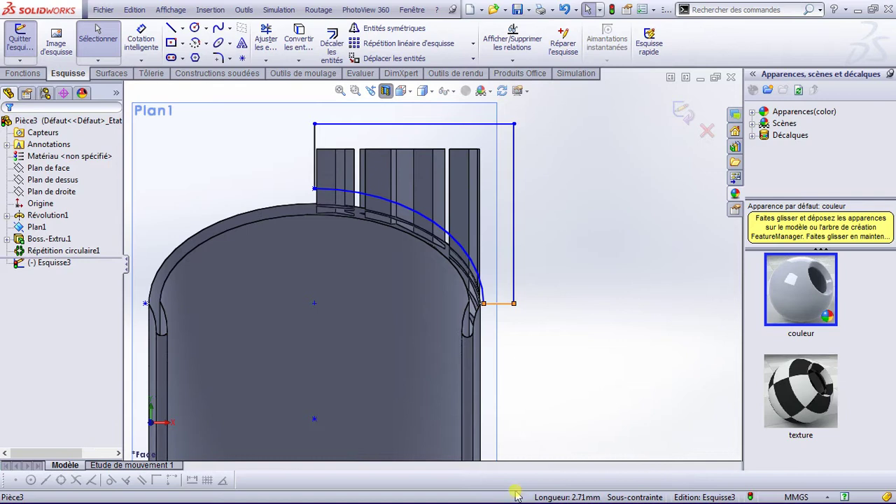
pyautogui.click(10, 74)
pyautogui.click(316, 48)
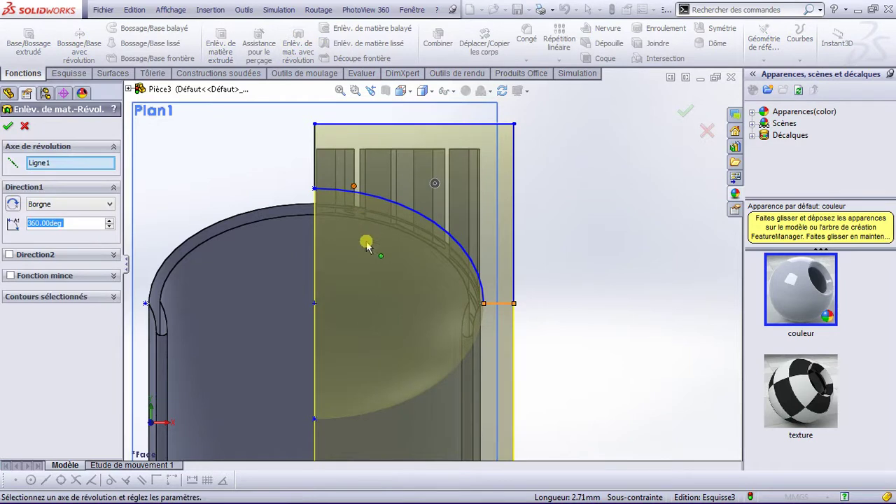
pyautogui.scroll(2, 464, 273)
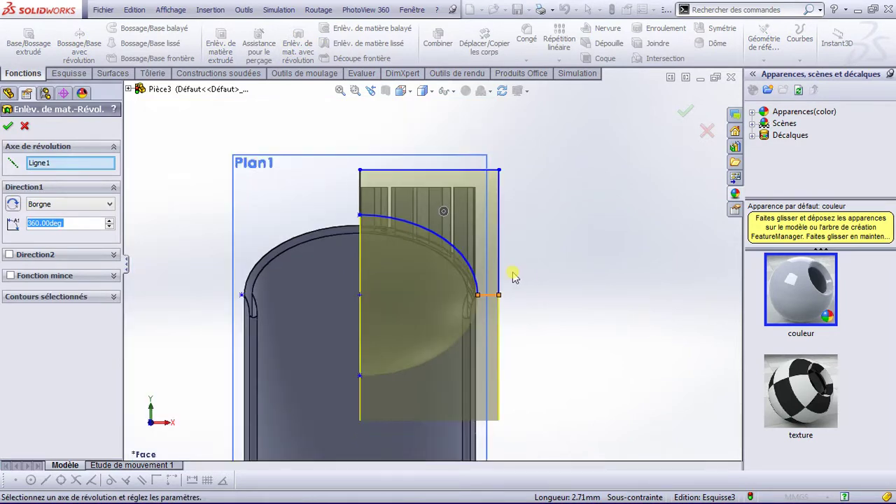
pyautogui.scroll(3, 513, 278)
pyautogui.scroll(1, 484, 283)
pyautogui.moveTo(492, 382); pyautogui.dragTo(462, 378, button='middle')
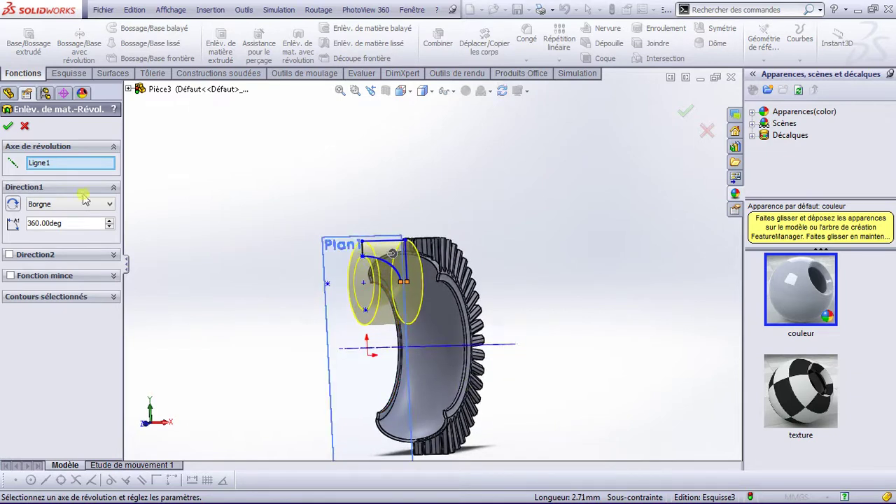
pyautogui.click(33, 165)
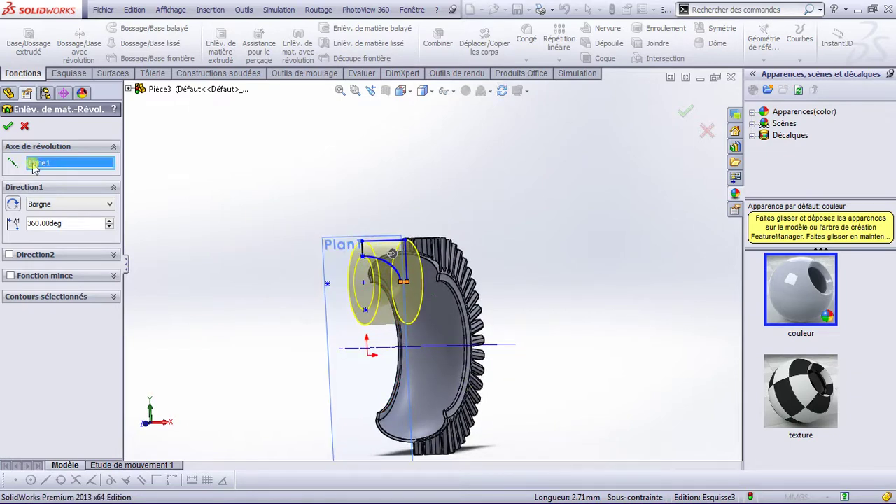
pyautogui.click(498, 348)
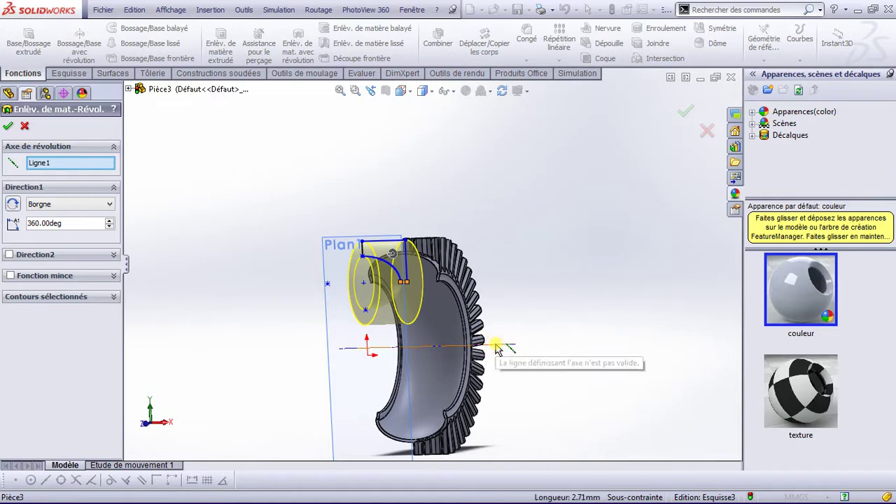
pyautogui.click(33, 166)
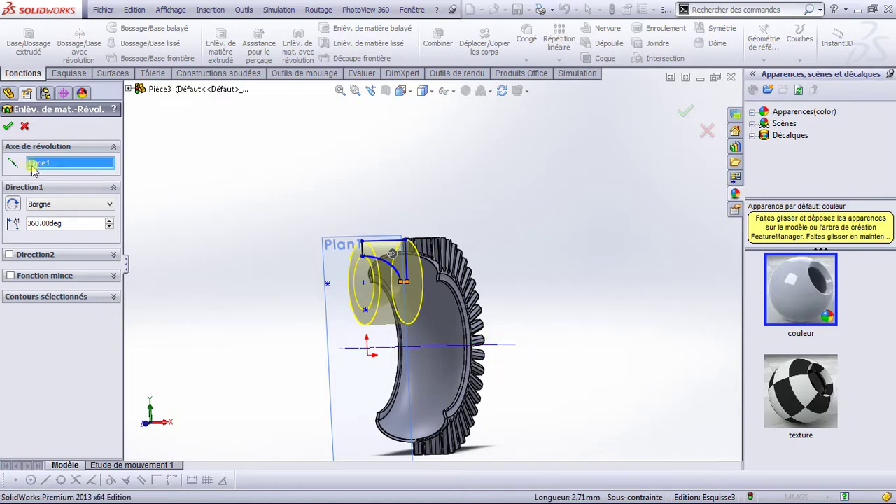
pyautogui.press('Delete')
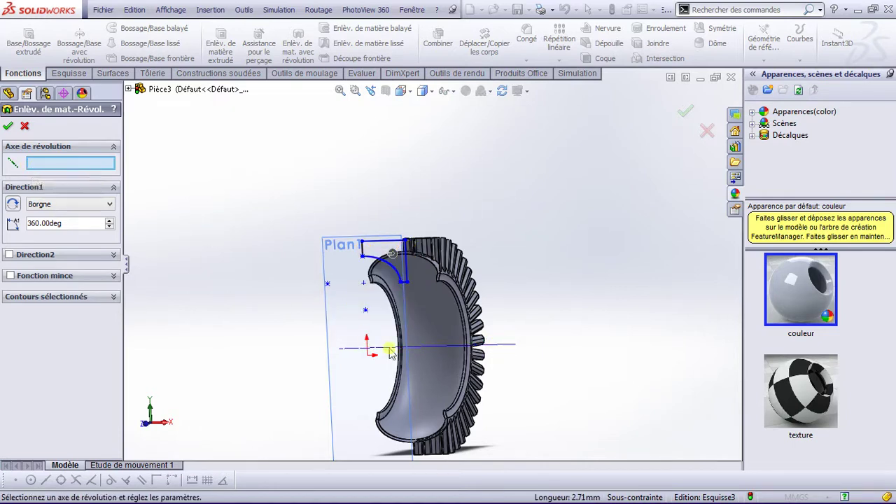
pyautogui.click(503, 347)
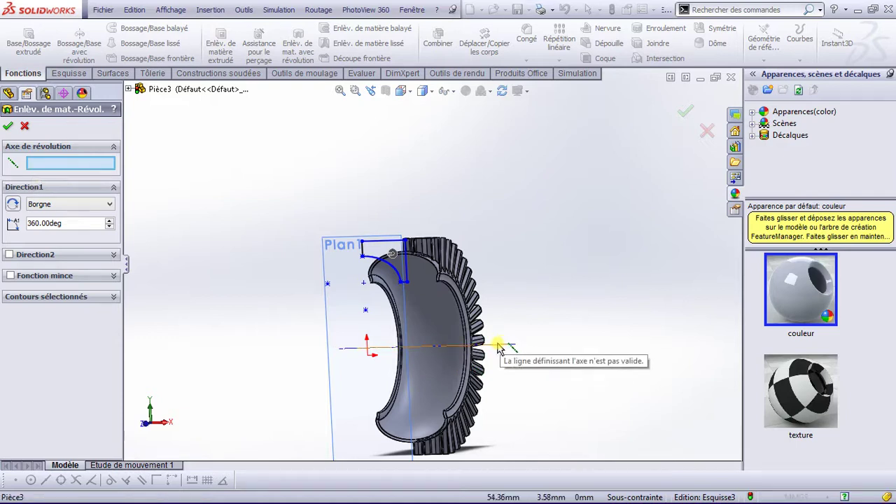
pyautogui.scroll(1, 483, 343)
pyautogui.scroll(1, 448, 345)
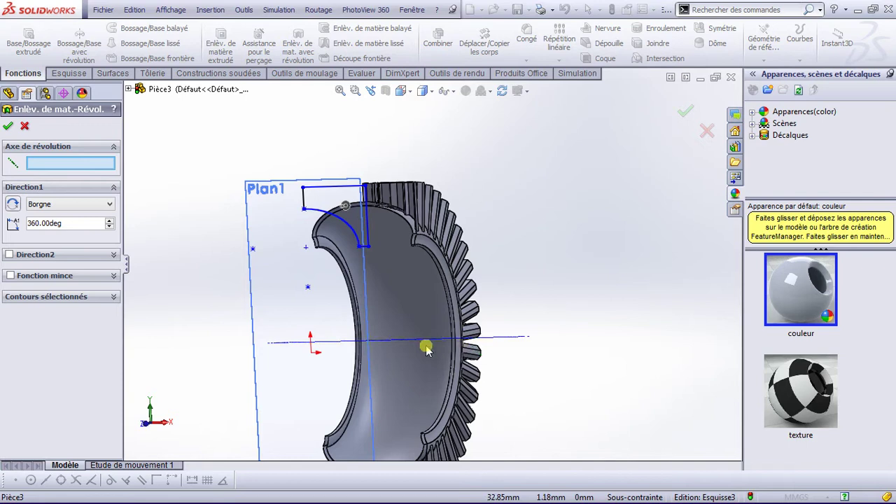
pyautogui.moveTo(430, 344); pyautogui.dragTo(448, 336, button='middle')
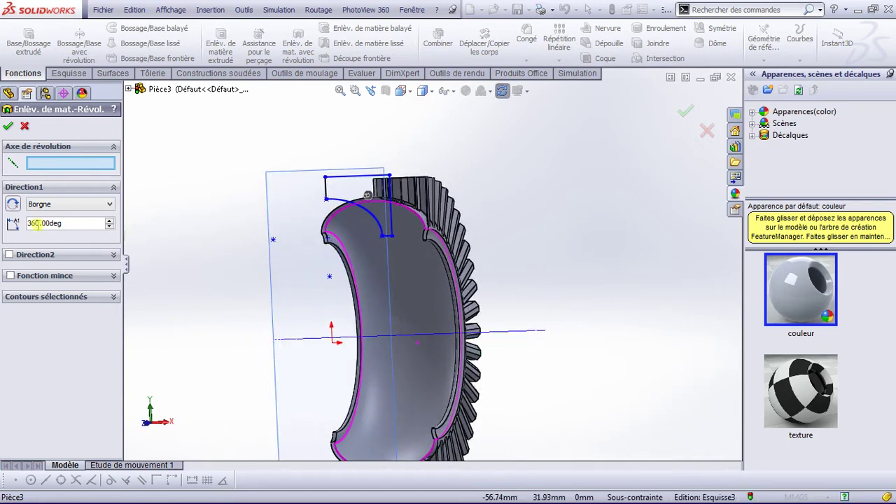
pyautogui.click(11, 127)
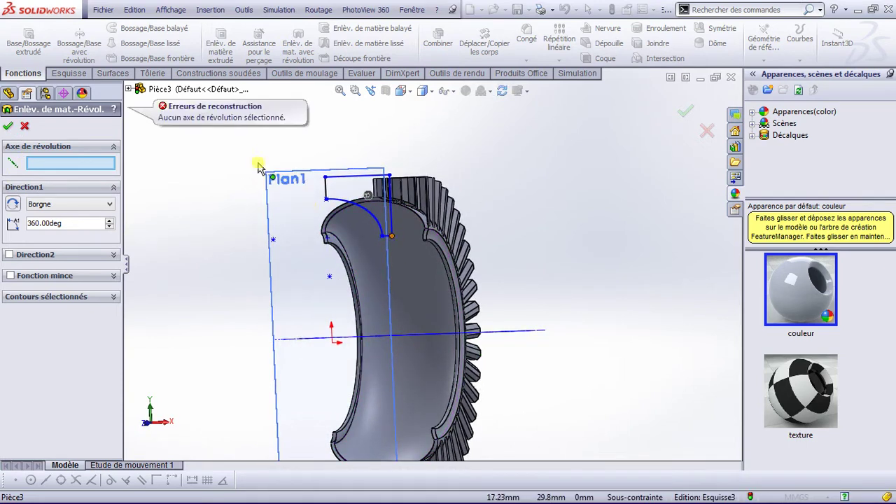
pyautogui.click(25, 126)
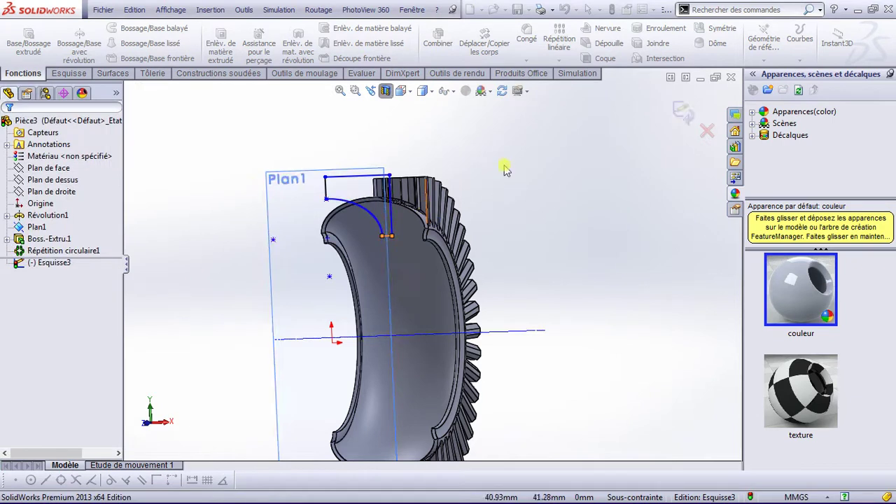
# Zoom and orbit the tire edge-on, then orient the view Normal to the sketch plane.
pyautogui.scroll(1, 380, 223)
pyautogui.scroll(2, 381, 223)
pyautogui.scroll(2, 294, 185)
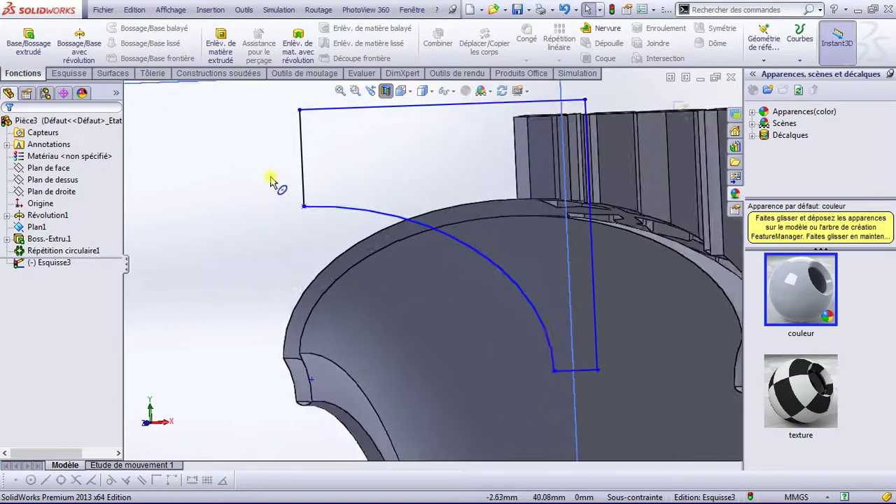
pyautogui.scroll(2, 401, 196)
pyautogui.scroll(-2, 420, 231)
pyautogui.scroll(-2, 427, 248)
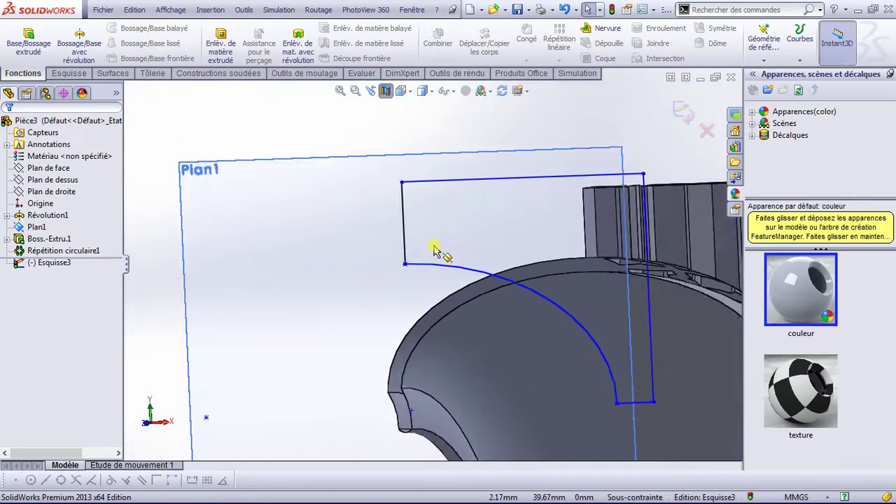
pyautogui.scroll(-3, 434, 245)
pyautogui.moveTo(477, 386)
pyautogui.mouseDown(button='middle')
pyautogui.moveTo(518, 407)
pyautogui.moveTo(509, 399)
pyautogui.mouseUp(button='middle')
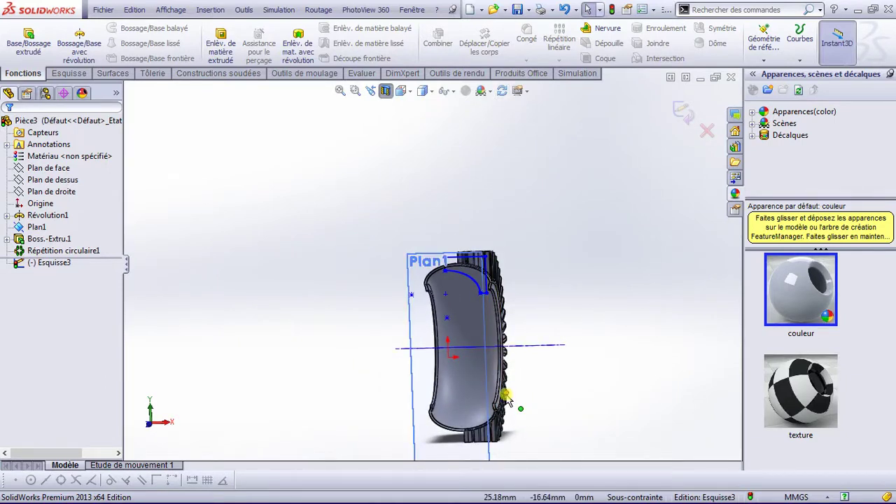
pyautogui.press('space')
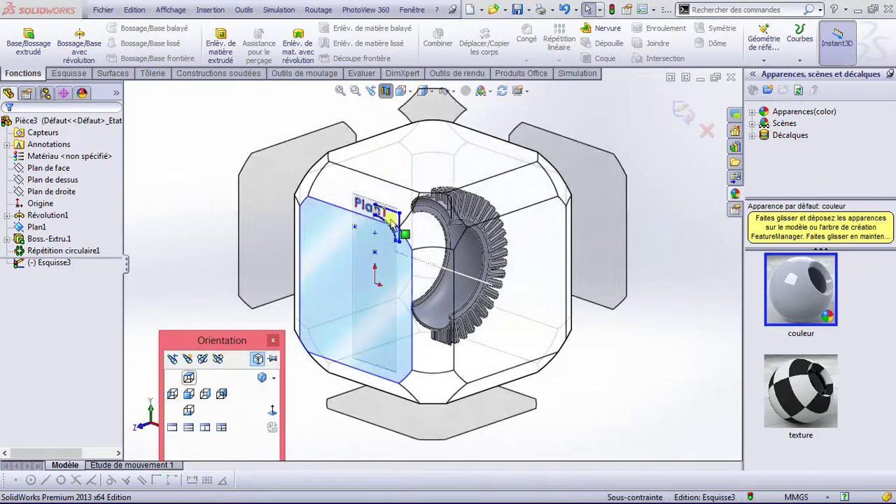
pyautogui.click(386, 227)
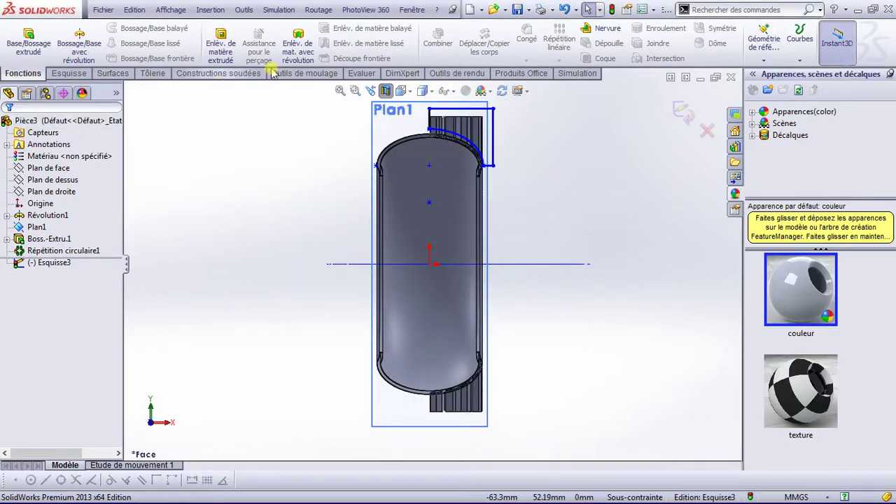
# Exit Esquisse3 choosing 'Ignorer les modifications et quitter', then zoom in on the tire.
pyautogui.click(708, 131)
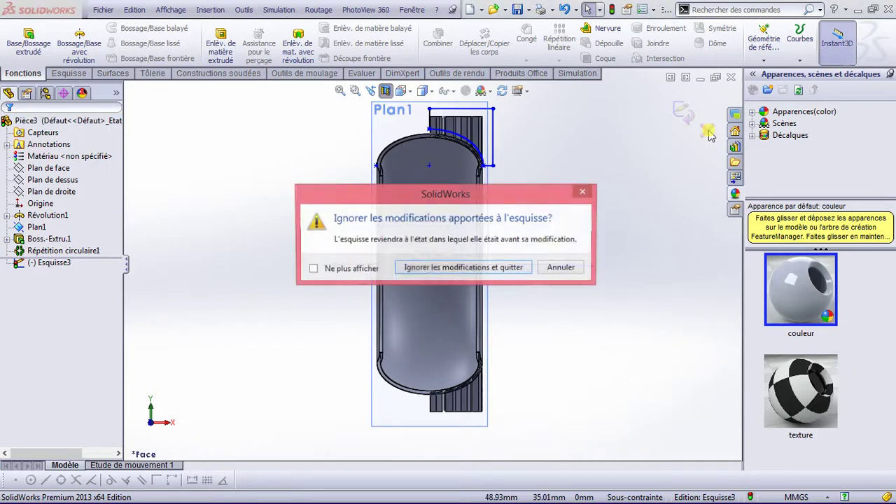
pyautogui.click(501, 269)
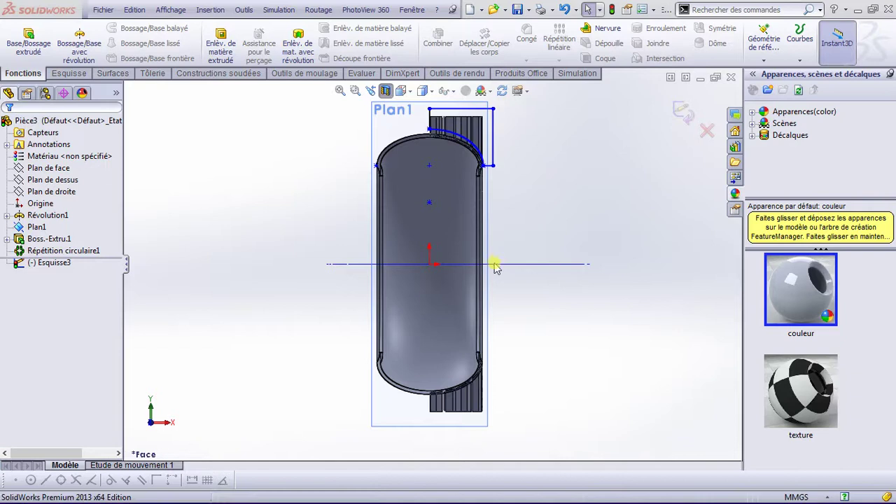
pyautogui.scroll(-1, 470, 138)
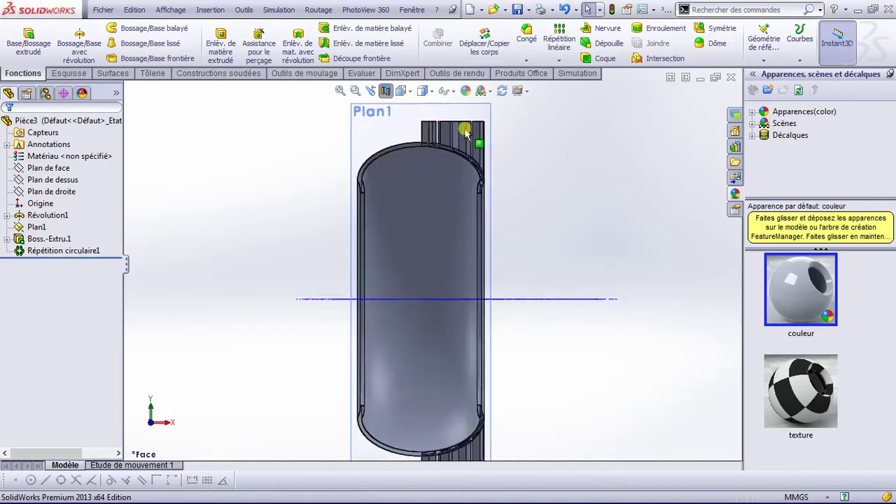
pyautogui.scroll(-1, 467, 140)
pyautogui.scroll(-1, 455, 165)
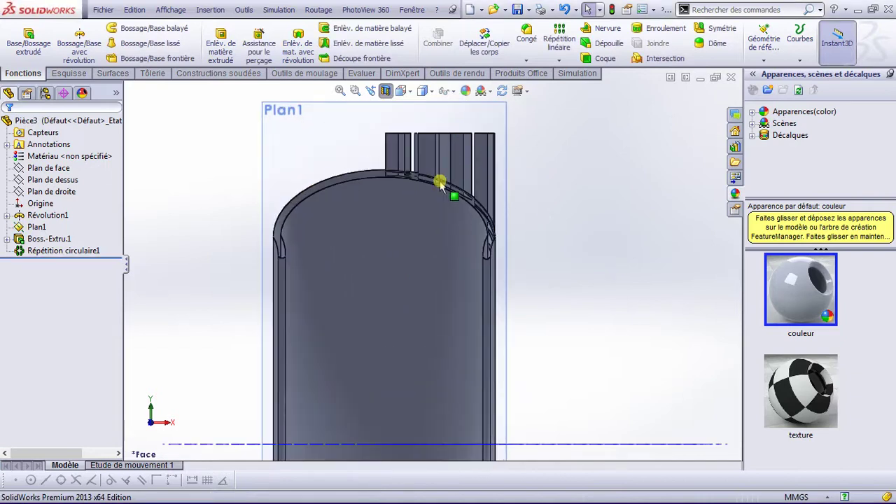
# Start the Ligne tool in a new sketch, Esquisse4, placed on Plan de face.
pyautogui.click(68, 73)
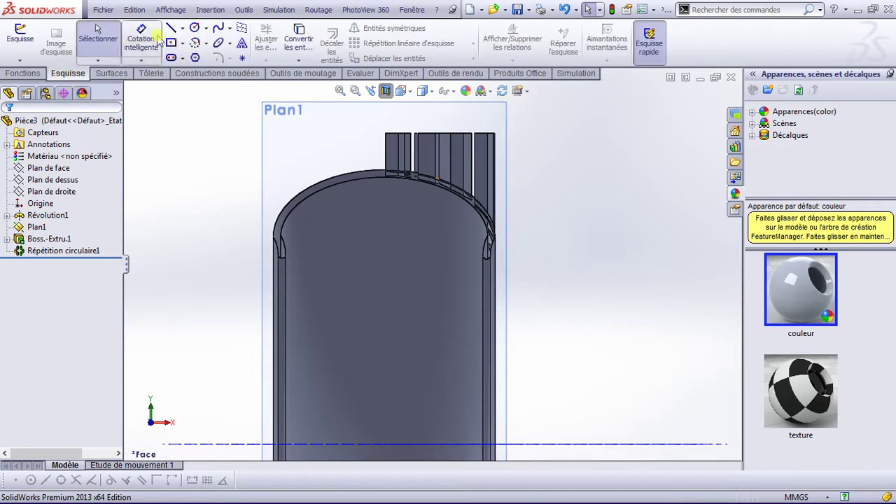
pyautogui.click(182, 28)
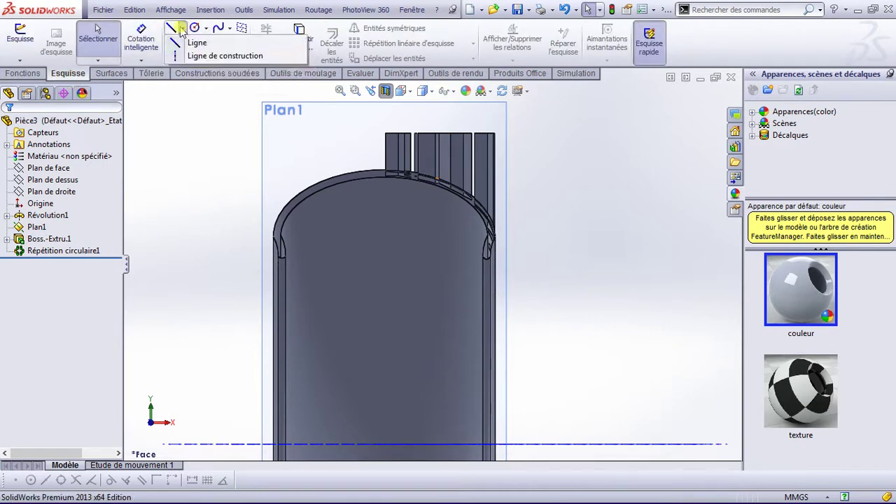
pyautogui.click(183, 43)
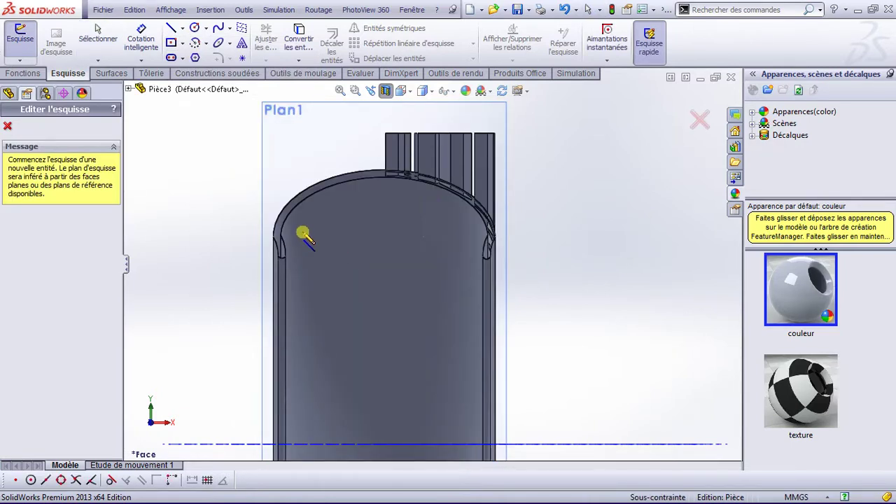
pyautogui.click(128, 92)
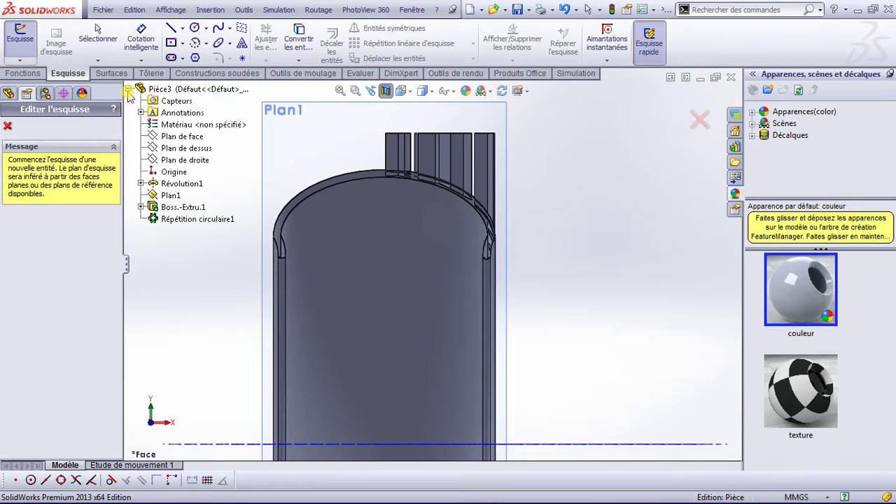
pyautogui.click(190, 137)
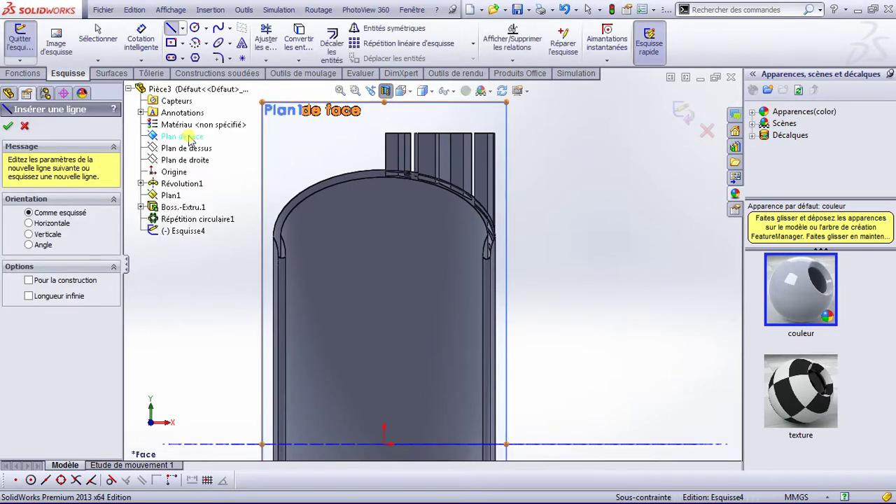
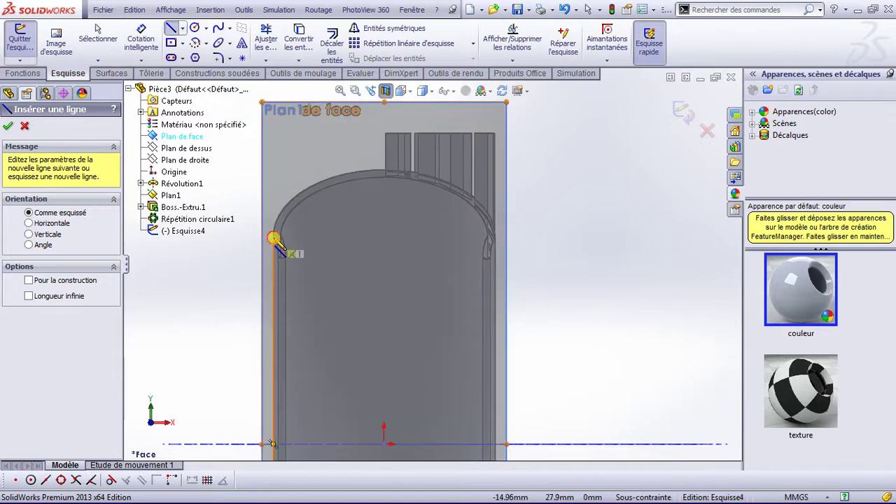
# Draw a horizontal line across the tire profile, from its edge to the right.
pyautogui.click(273, 238)
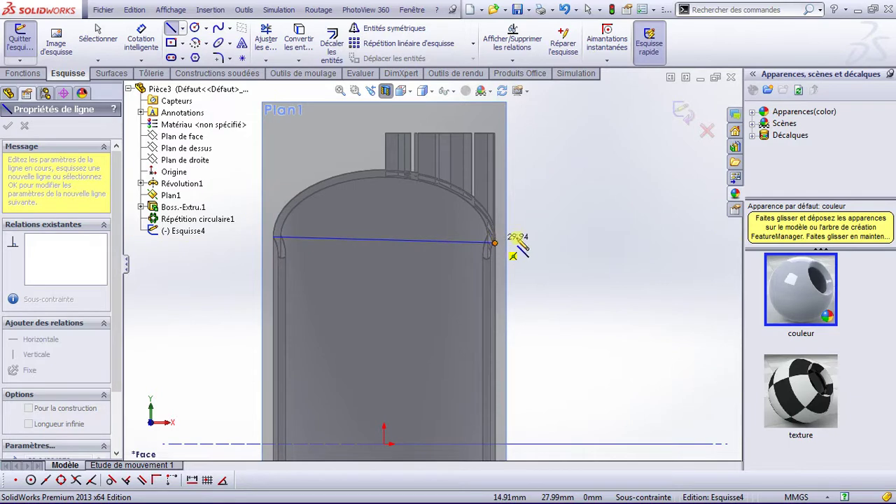
pyautogui.doubleClick(566, 236)
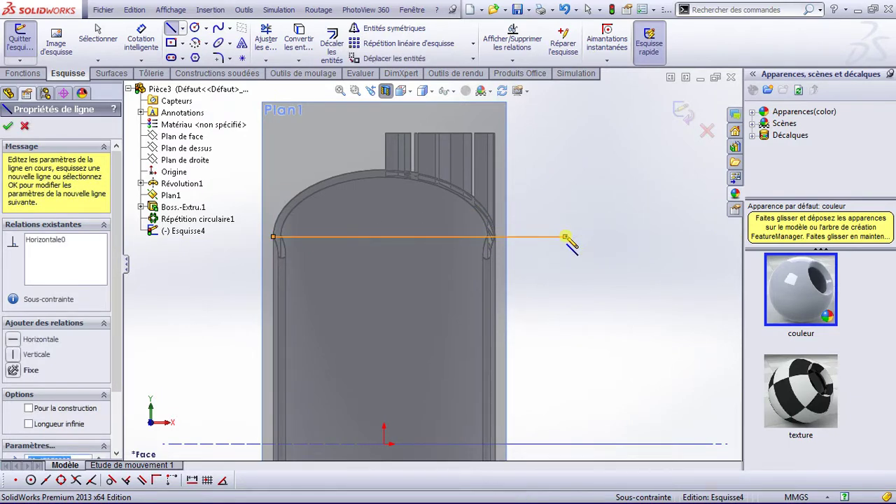
pyautogui.press('Escape')
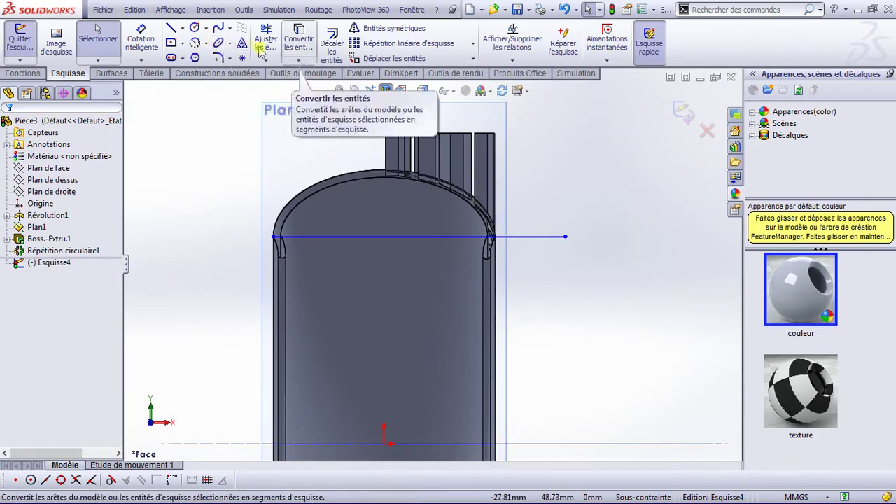
# Add an ellipse centred on the line's midpoint with radii about 15.26 and 10.45.
pyautogui.click(218, 42)
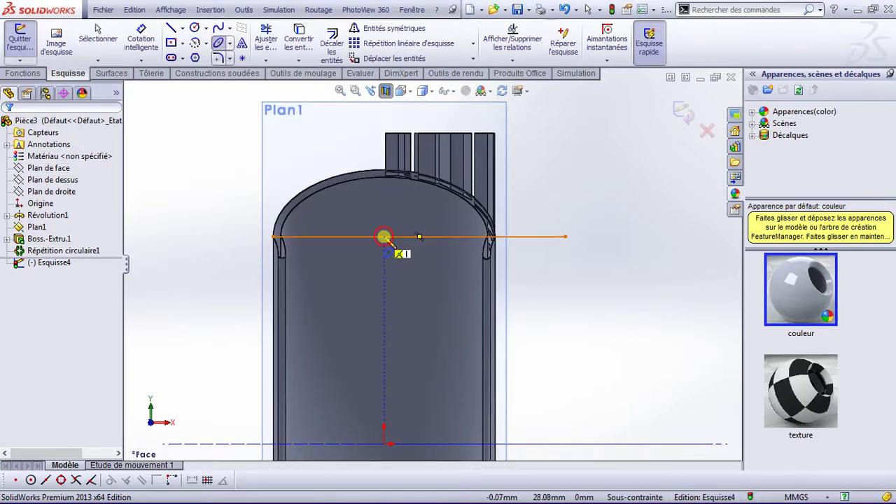
pyautogui.click(383, 237)
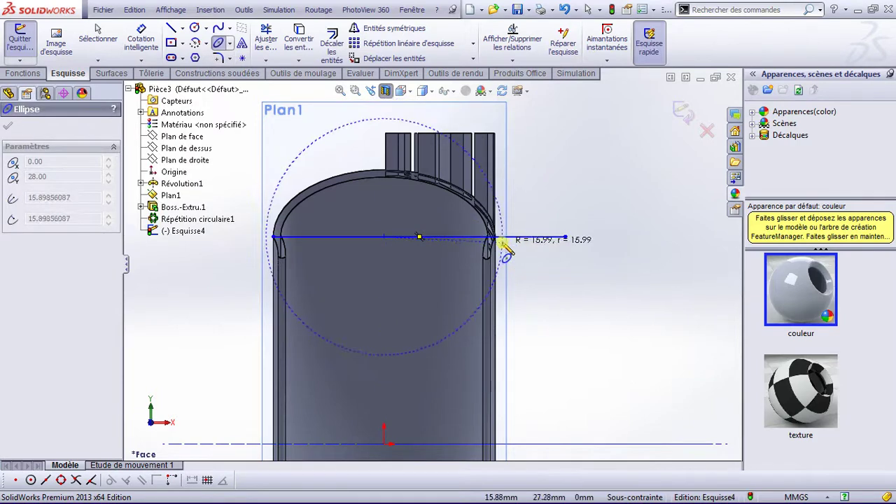
pyautogui.click(496, 236)
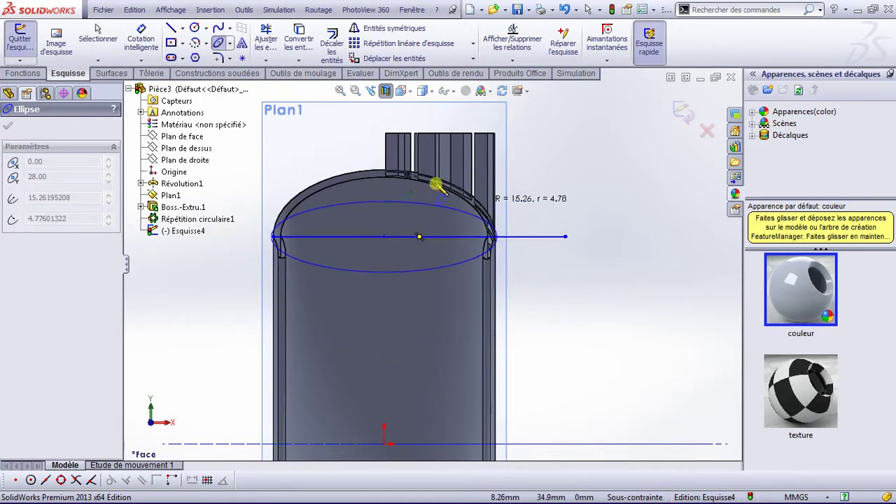
pyautogui.click(375, 162)
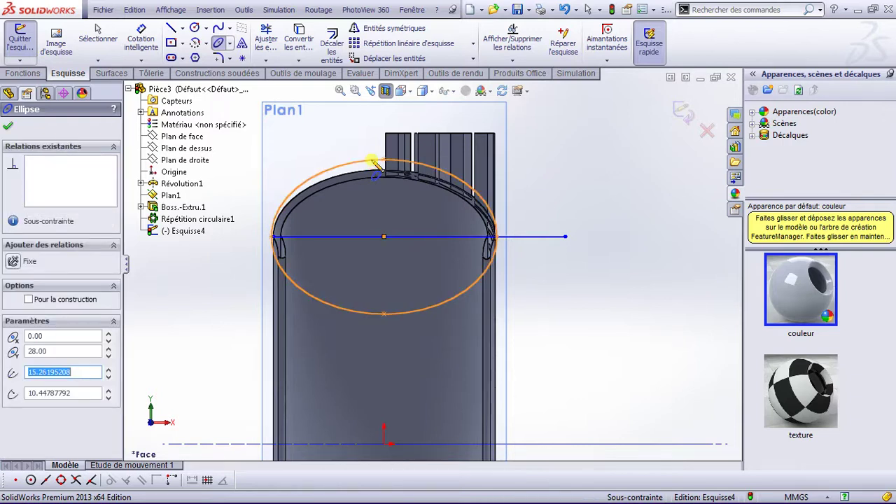
pyautogui.click(8, 125)
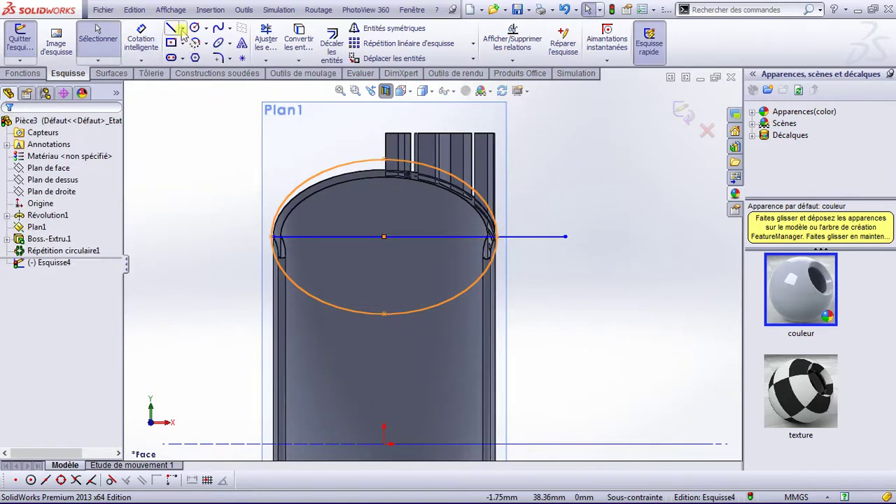
# Draw three lines from the ellipse top: up, right, and down to the horizontal line.
pyautogui.click(175, 29)
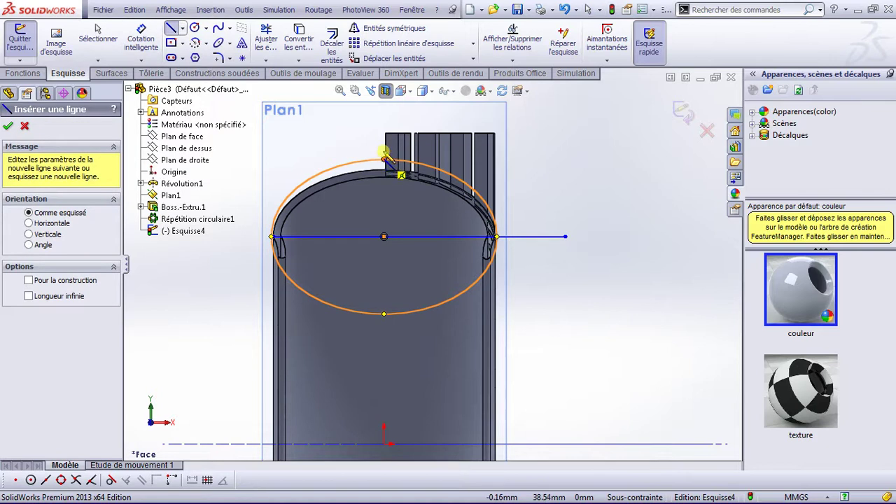
pyautogui.click(384, 104)
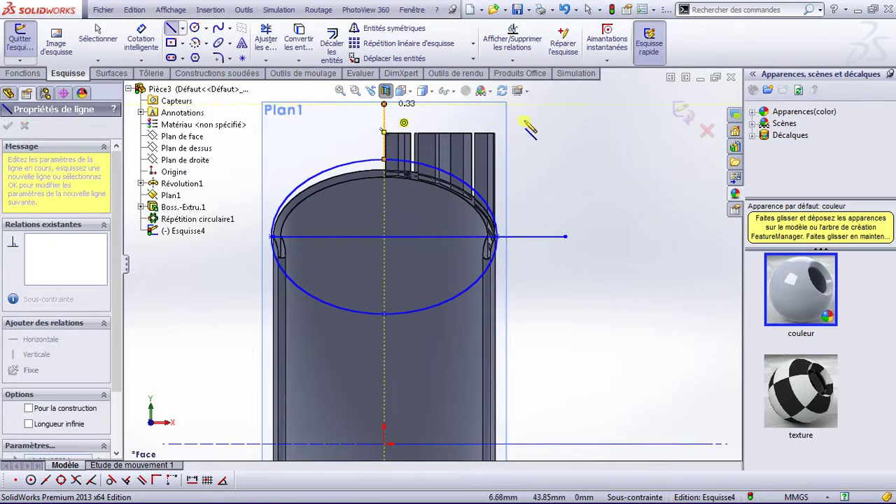
pyautogui.click(555, 105)
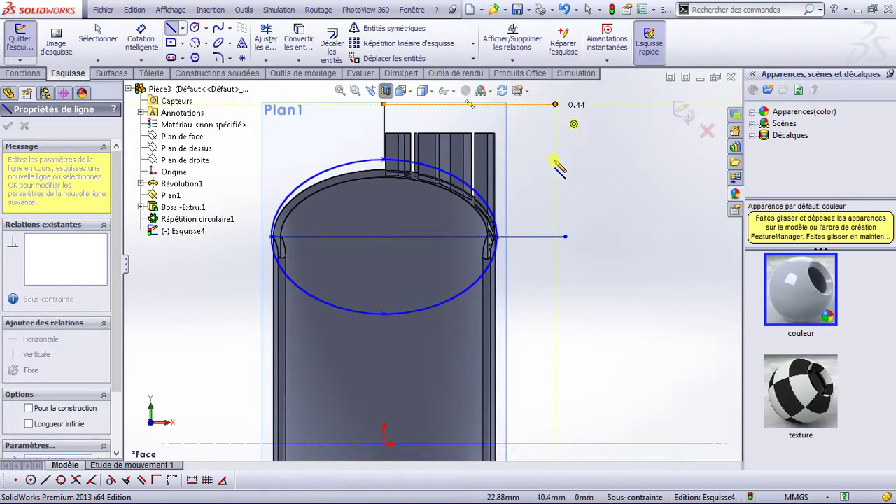
pyautogui.click(555, 236)
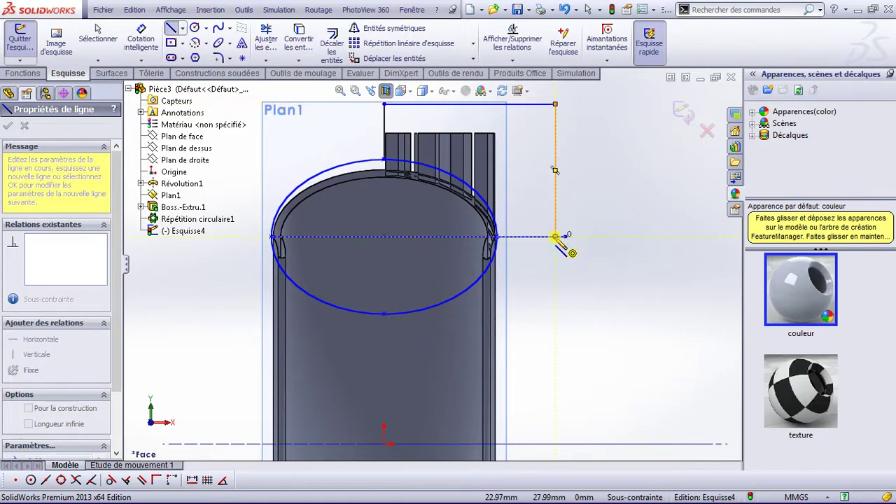
# Trim the inner line and extra ellipse arcs, leaving the upper-right quarter arc.
pyautogui.click(266, 42)
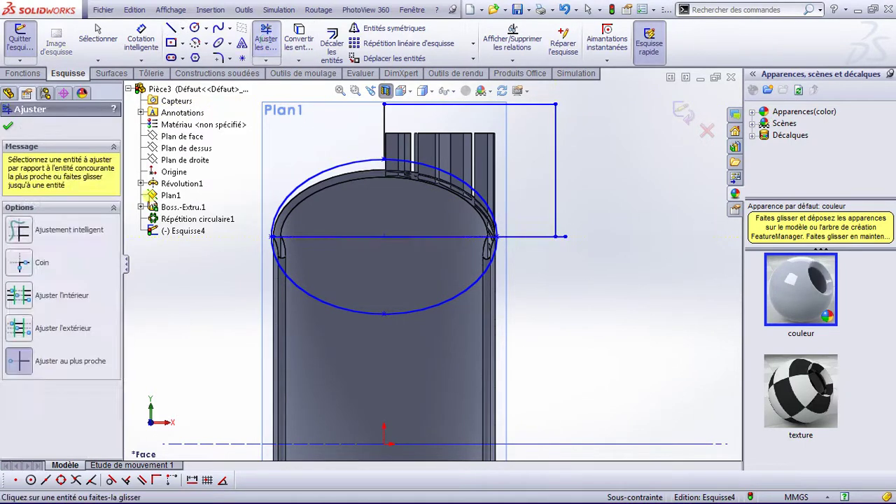
pyautogui.click(19, 229)
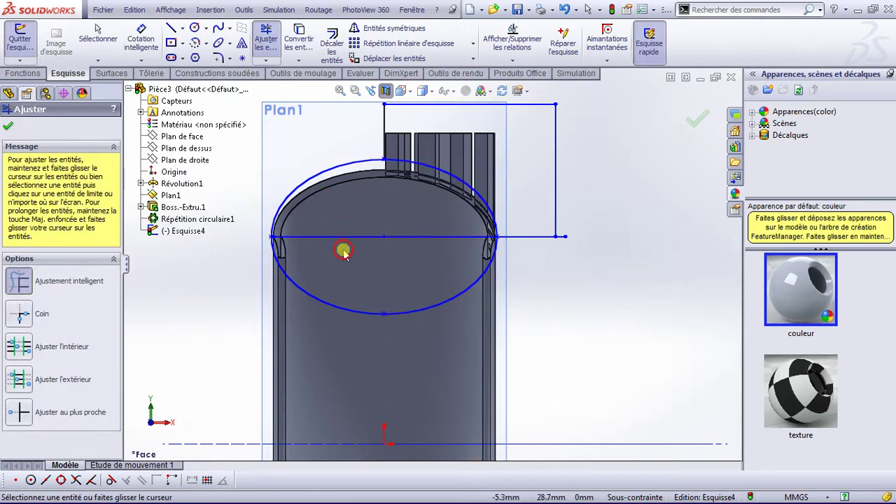
pyautogui.moveTo(335, 214); pyautogui.dragTo(340, 315)
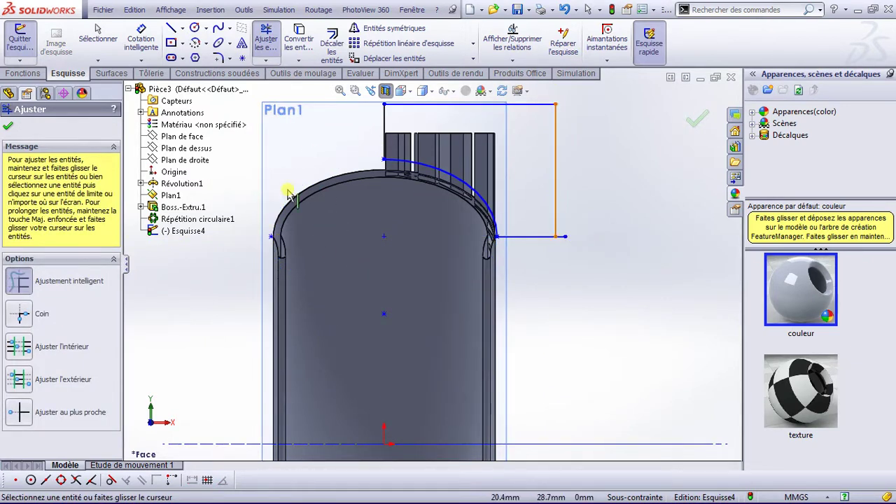
pyautogui.click(30, 414)
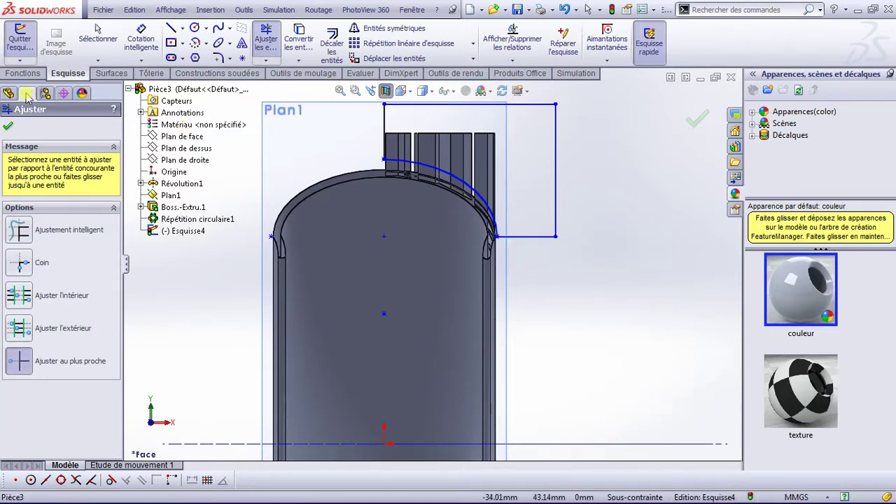
pyautogui.click(9, 126)
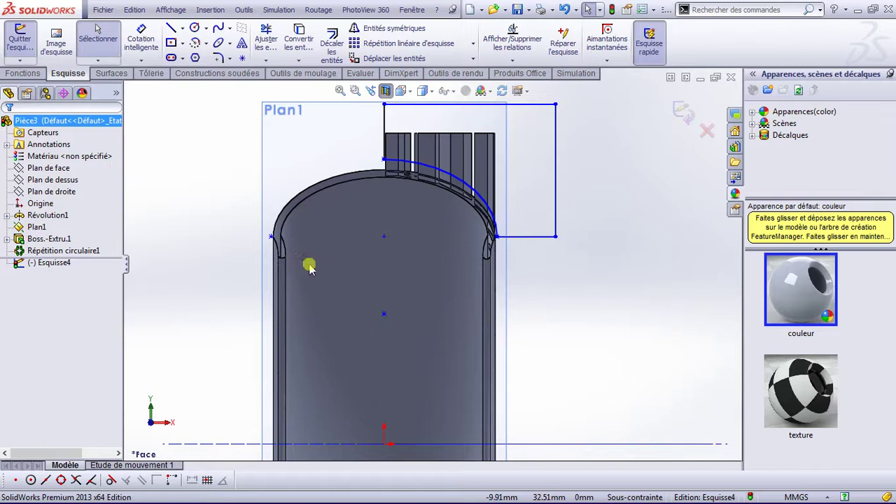
# Revolve-cut Esquisse4 a full 360° around Axe1 to round the tread edge.
pyautogui.scroll(3, 448, 308)
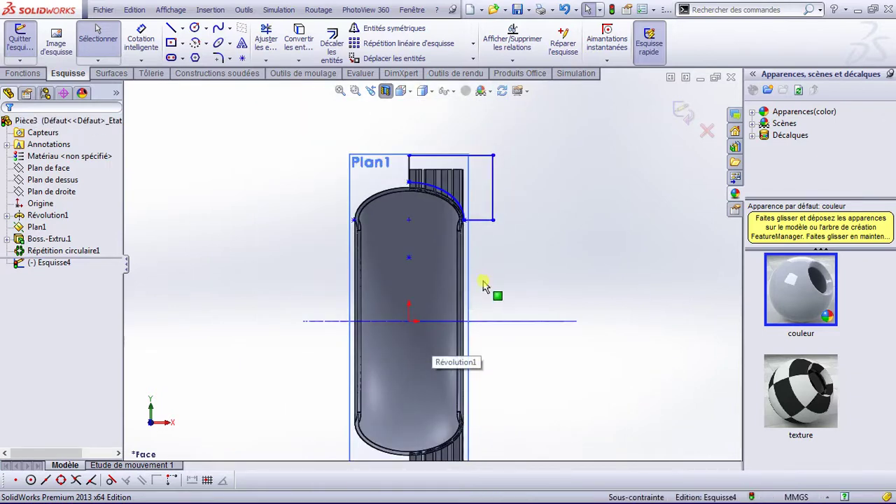
pyautogui.moveTo(490, 290)
pyautogui.mouseDown(button='middle')
pyautogui.moveTo(424, 302)
pyautogui.moveTo(436, 282)
pyautogui.mouseUp(button='middle')
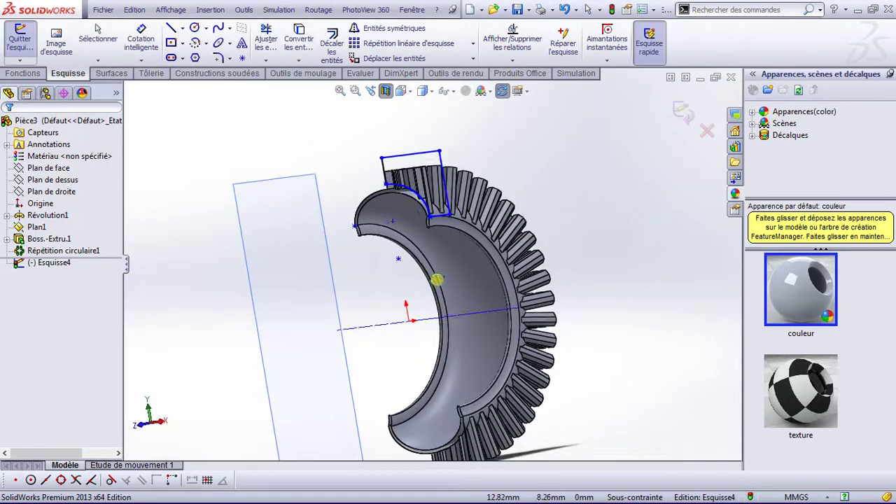
pyautogui.click(16, 74)
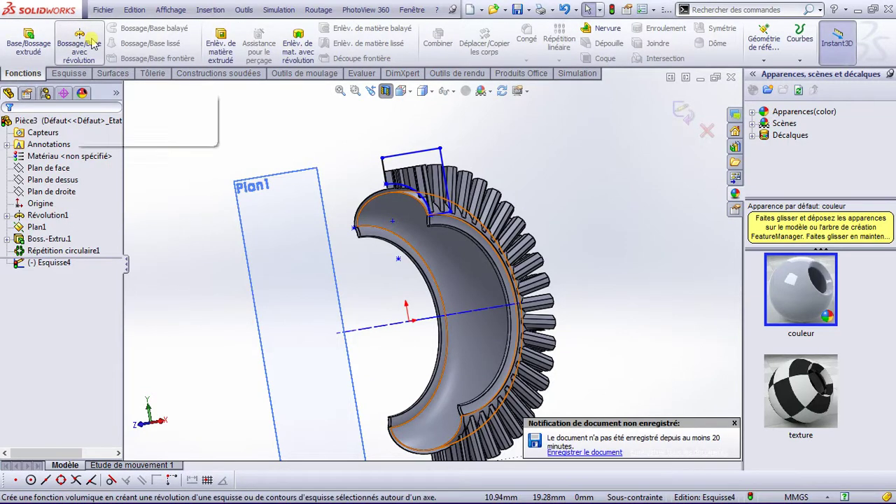
pyautogui.click(299, 44)
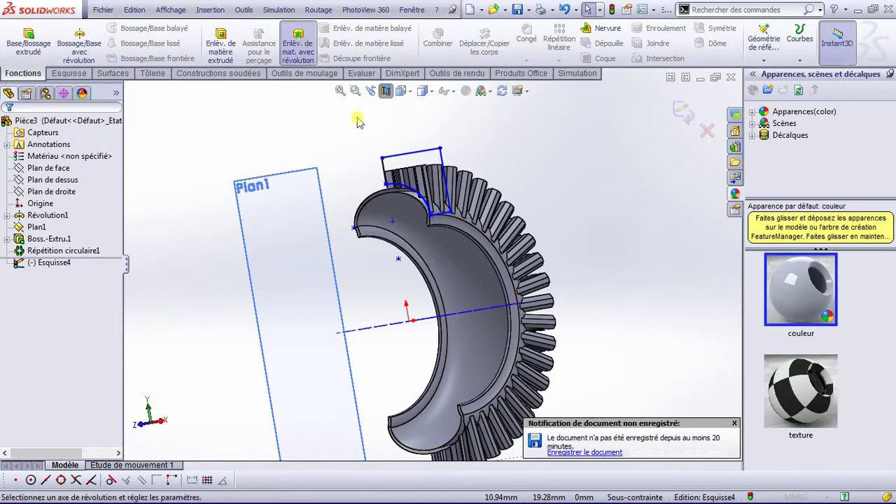
pyautogui.click(424, 319)
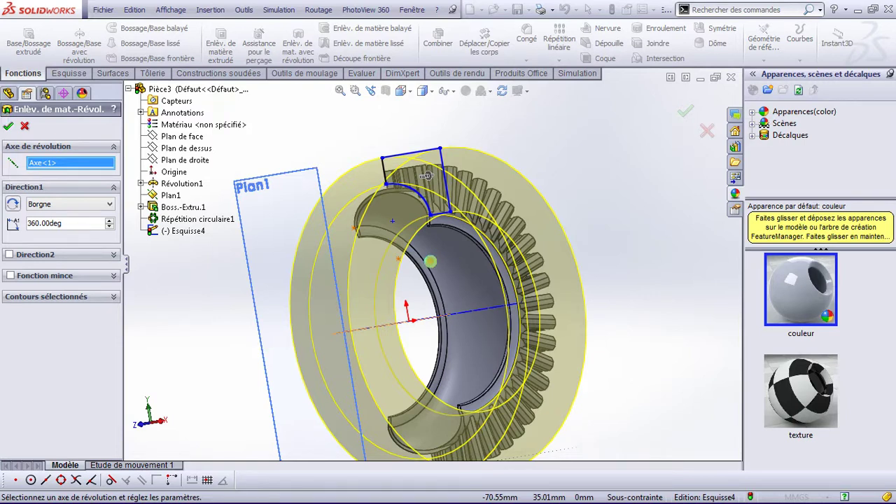
pyautogui.press('Return')
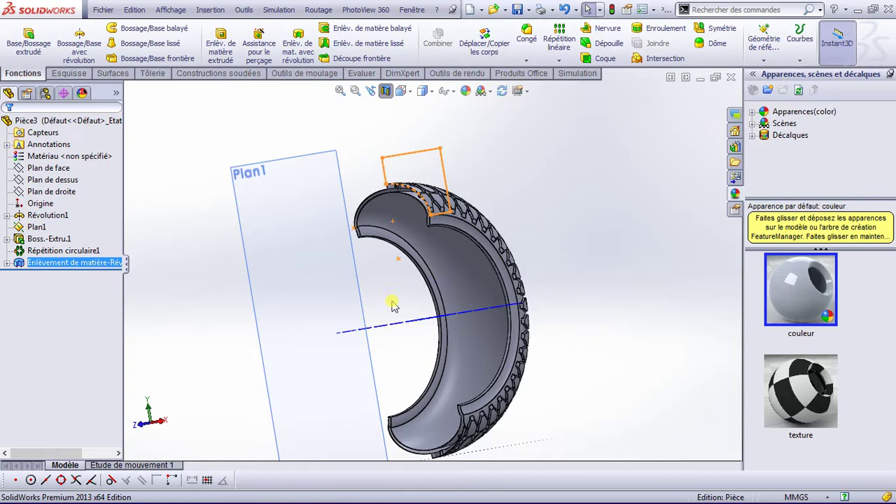
# Turn off the section view, show the full tire in isometric view, and select Plan de droite.
pyautogui.moveTo(470, 283)
pyautogui.mouseDown(button='middle')
pyautogui.moveTo(461, 227)
pyautogui.moveTo(397, 276)
pyautogui.moveTo(420, 274)
pyautogui.moveTo(322, 270)
pyautogui.moveTo(314, 327)
pyautogui.moveTo(532, 260)
pyautogui.mouseUp(button='middle')
pyautogui.moveTo(462, 298)
pyautogui.mouseDown(button='middle')
pyautogui.moveTo(439, 330)
pyautogui.moveTo(448, 376)
pyautogui.moveTo(467, 285)
pyautogui.moveTo(404, 124)
pyautogui.mouseUp(button='middle')
pyautogui.click(385, 91)
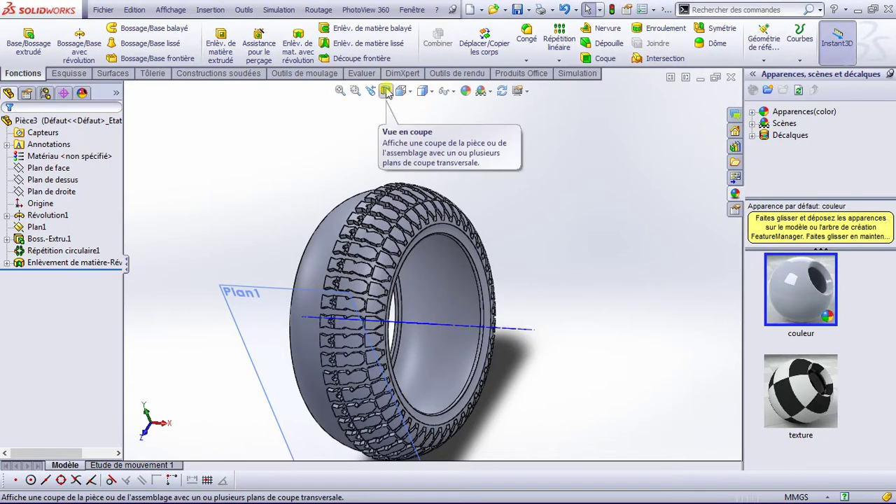
pyautogui.moveTo(352, 366)
pyautogui.mouseDown(button='middle')
pyautogui.moveTo(344, 343)
pyautogui.moveTo(353, 376)
pyautogui.mouseUp(button='middle')
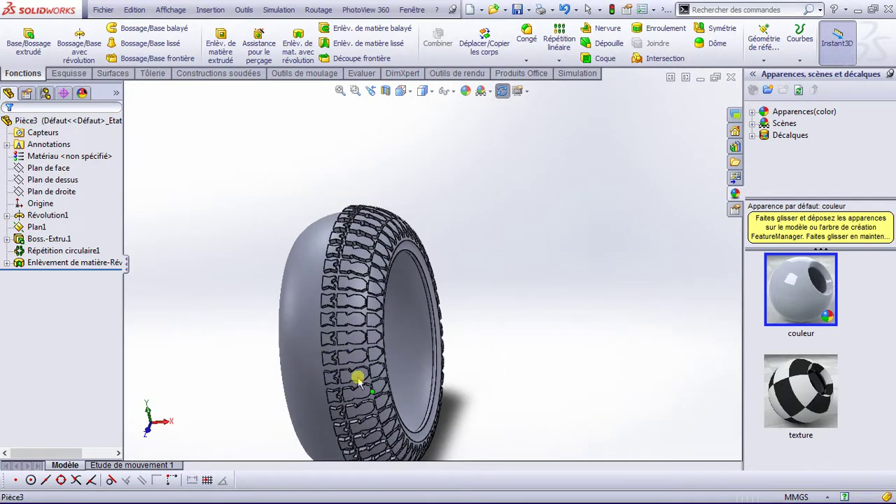
pyautogui.press('space')
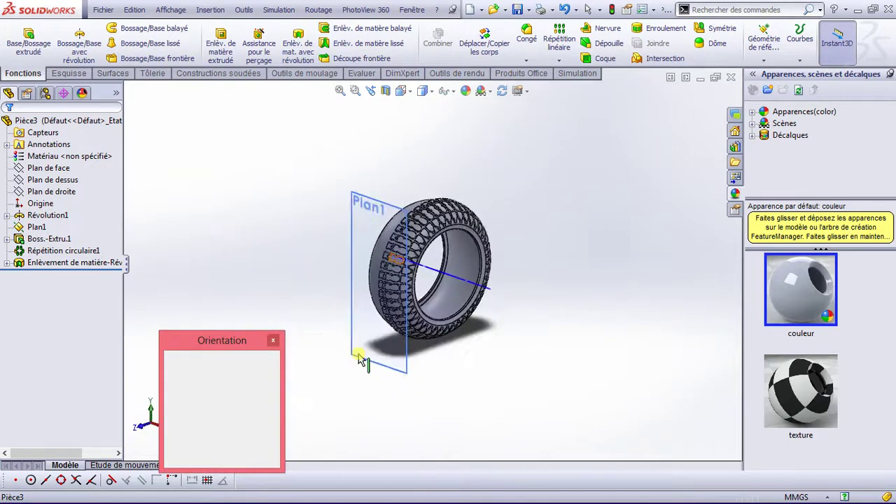
pyautogui.click(420, 238)
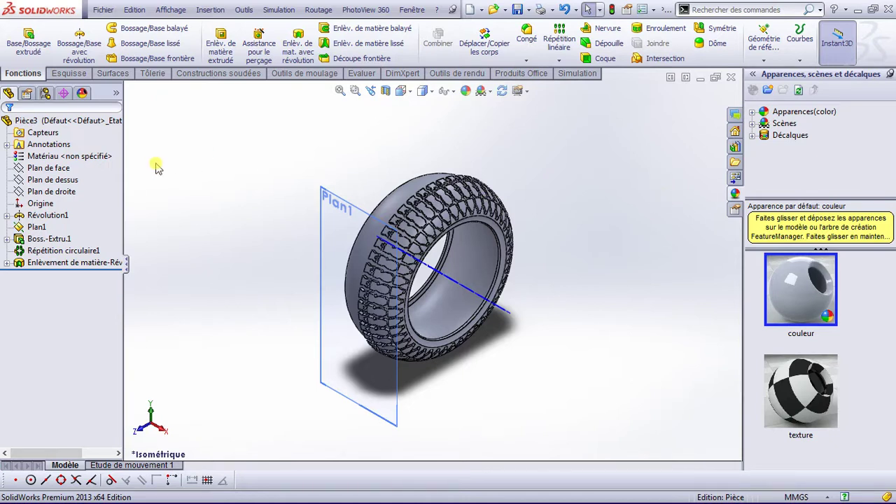
pyautogui.click(60, 194)
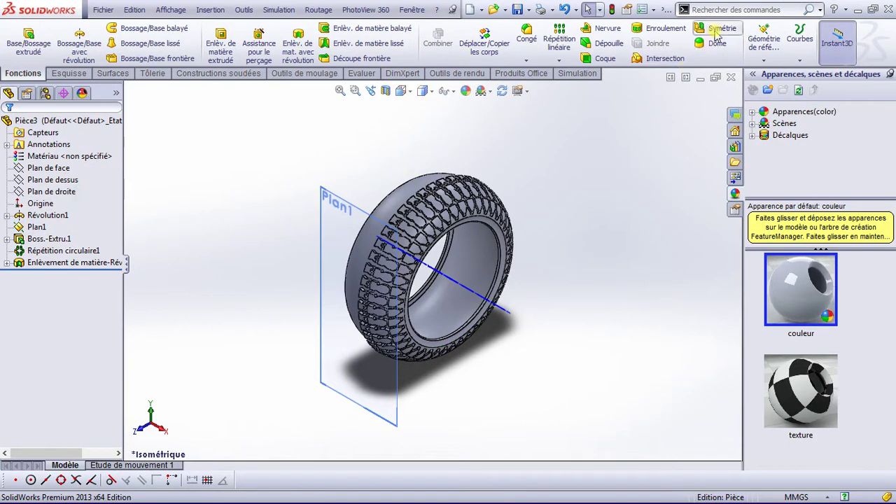
# Mirror the tire body across Plan de droite, creating Symétrie1.
pyautogui.click(722, 32)
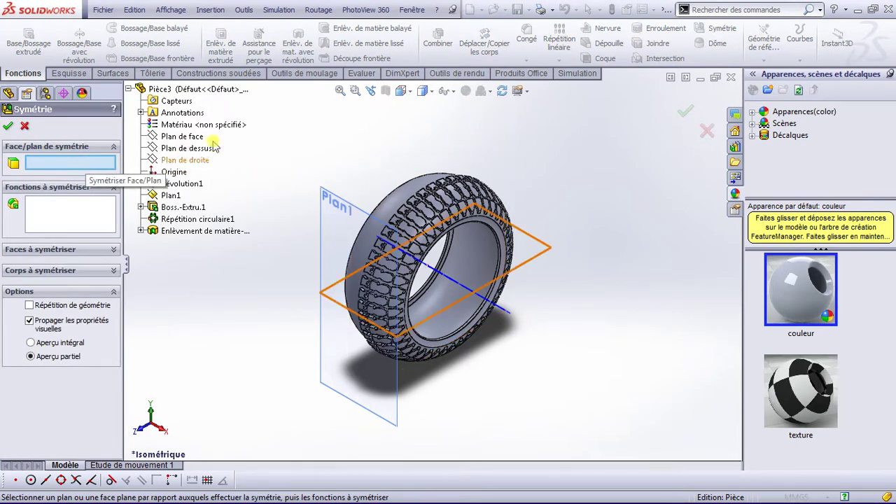
pyautogui.click(204, 166)
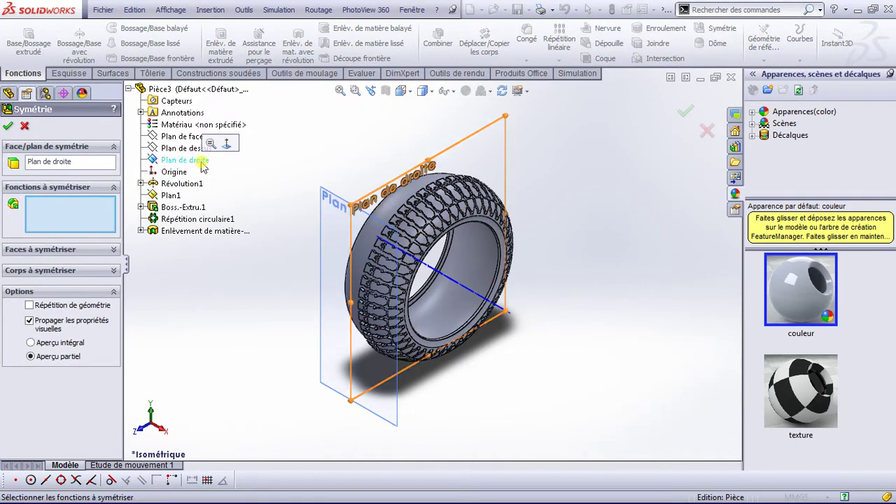
pyautogui.click(110, 271)
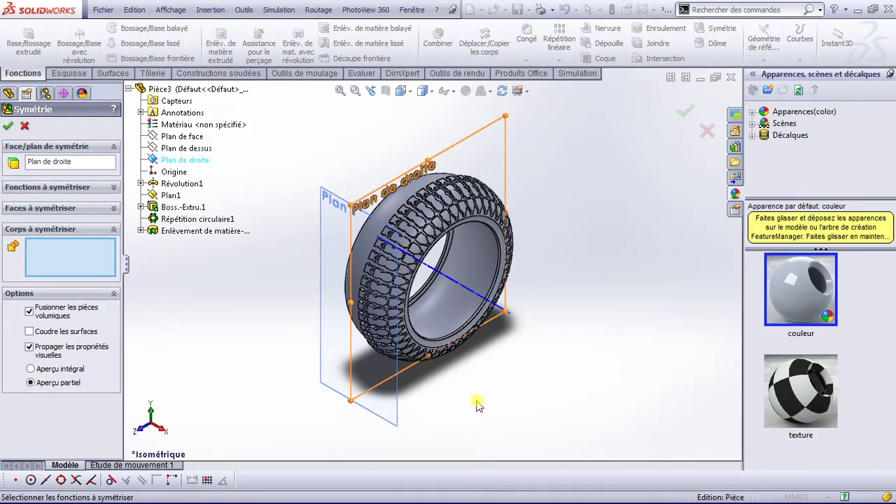
pyautogui.click(430, 231)
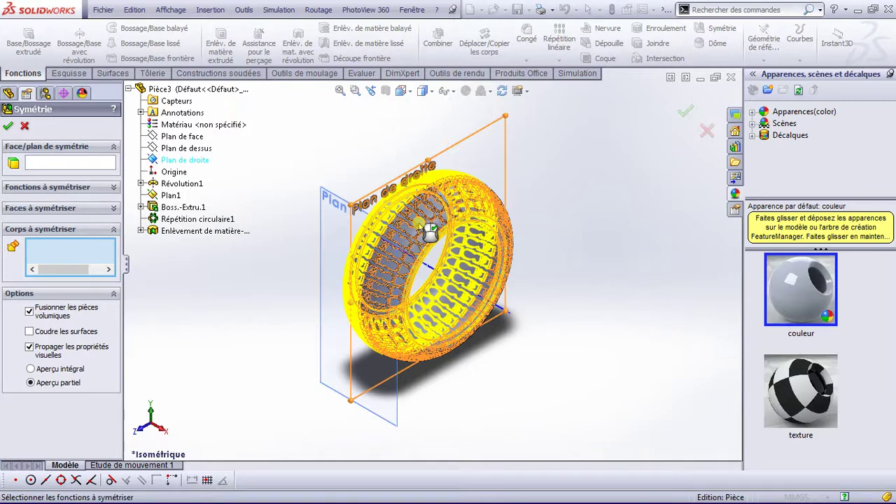
pyautogui.click(418, 222)
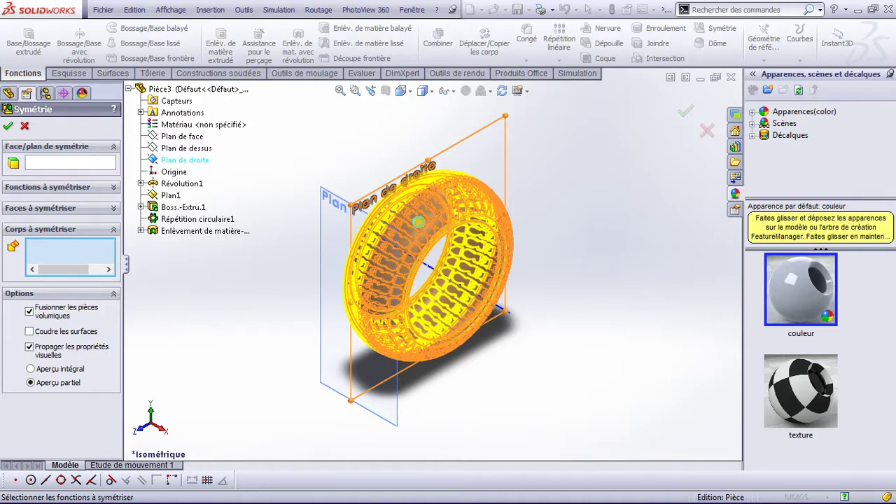
pyautogui.rightClick(418, 222)
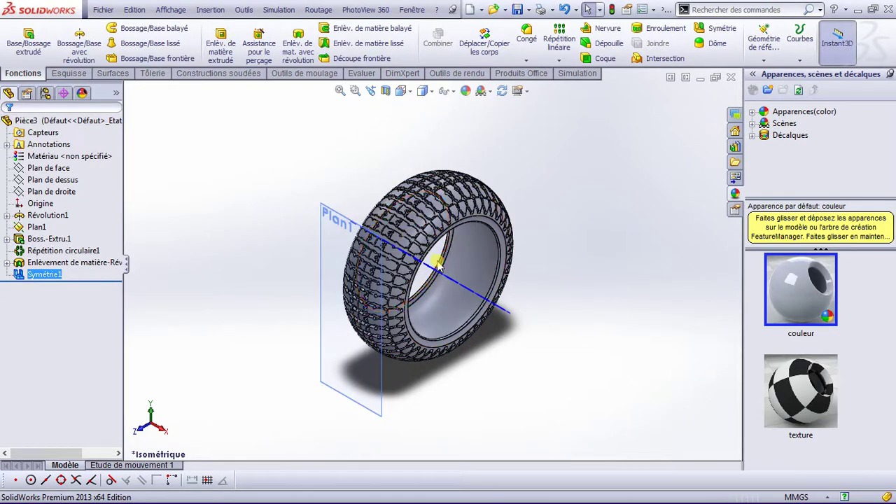
# Hide the Plan1 reference plane and the temporary axis, then bring up the scene list.
pyautogui.scroll(-2, 438, 273)
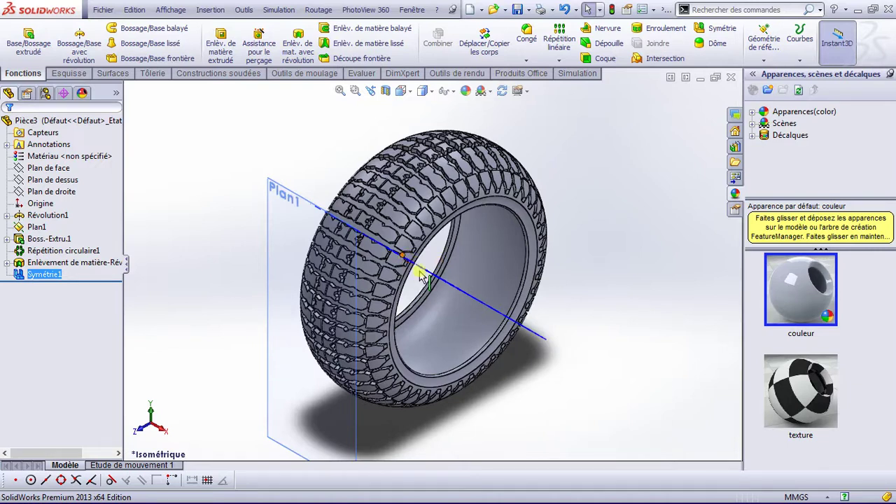
pyautogui.moveTo(406, 260)
pyautogui.mouseDown(button='middle')
pyautogui.moveTo(447, 304)
pyautogui.moveTo(434, 314)
pyautogui.moveTo(399, 312)
pyautogui.moveTo(393, 288)
pyautogui.moveTo(463, 199)
pyautogui.mouseUp(button='middle')
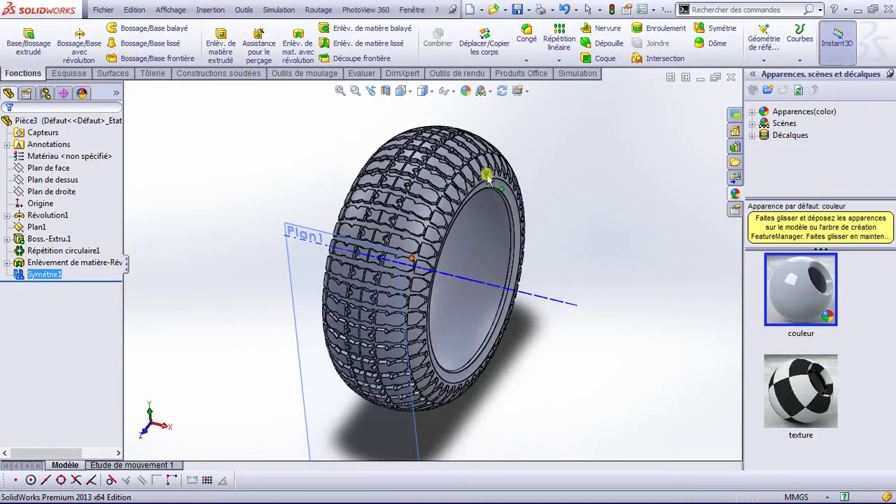
pyautogui.click(454, 92)
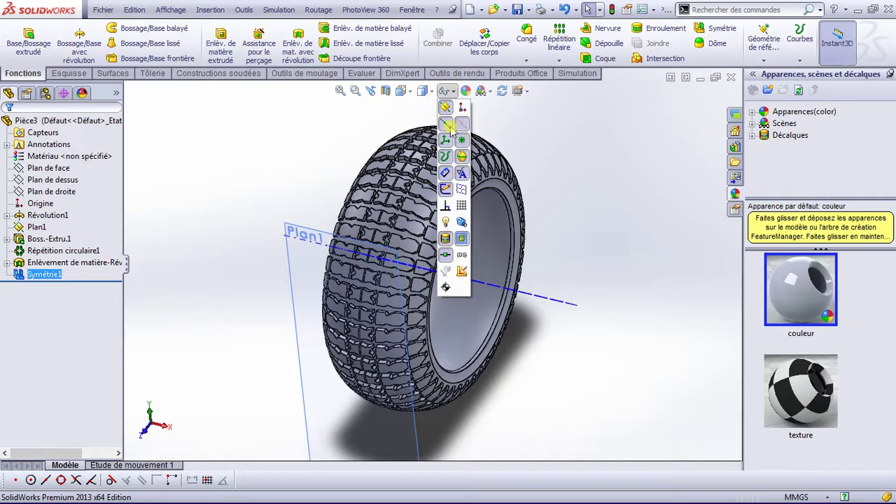
pyautogui.click(447, 124)
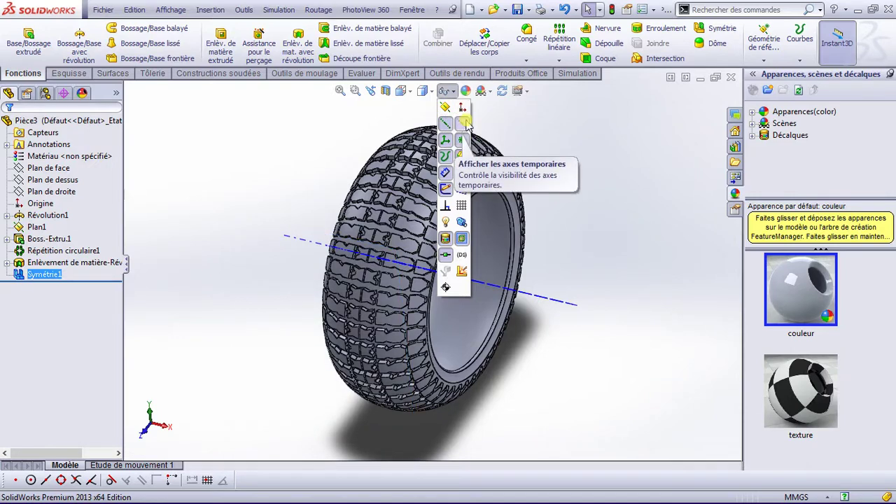
pyautogui.click(463, 124)
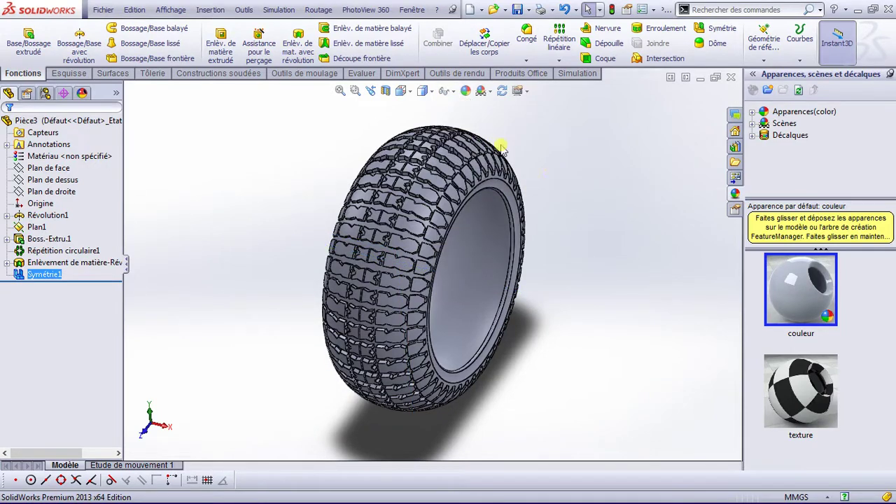
pyautogui.click(454, 94)
pyautogui.click(490, 92)
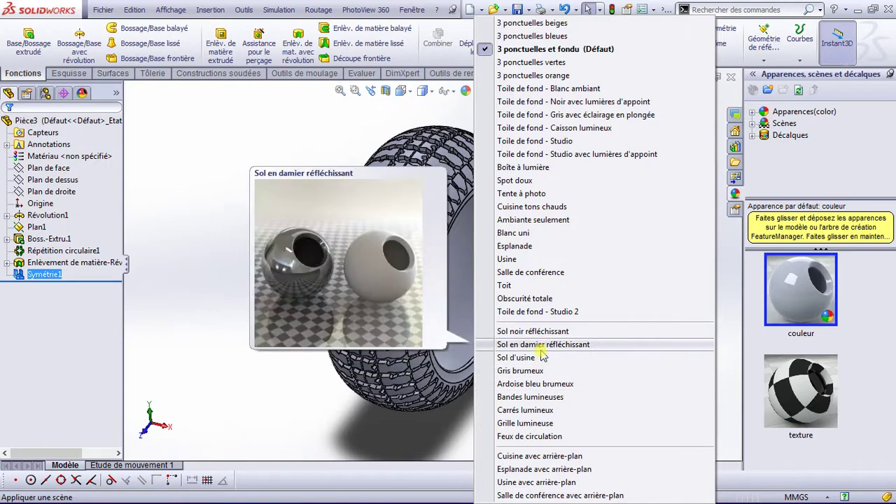
# Apply the Bandes lumineuses studio scene and zoom in on the tire.
pyautogui.click(526, 397)
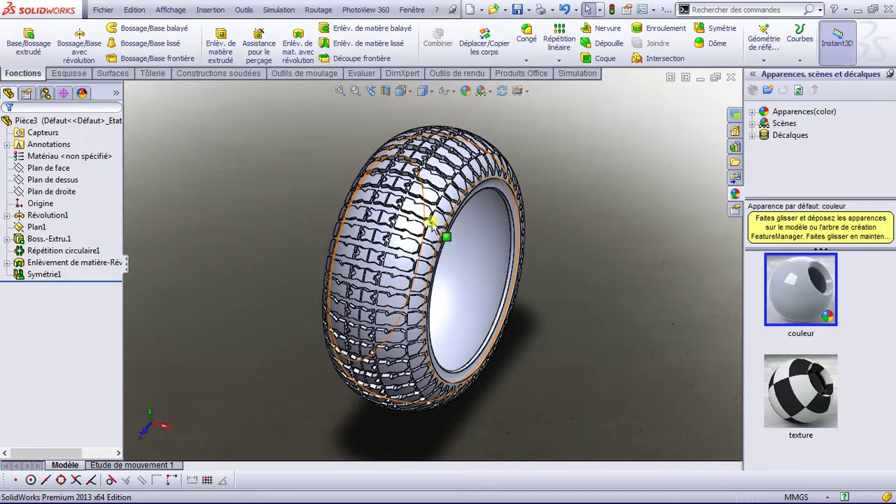
pyautogui.scroll(-2, 432, 225)
pyautogui.scroll(-1, 432, 224)
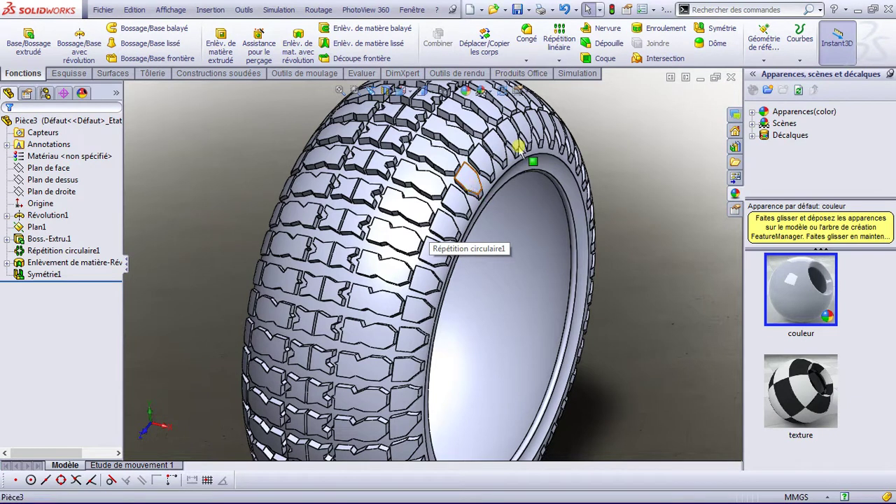
# Select the Révolution1 tire body and bring up its appearance options.
pyautogui.click(473, 185)
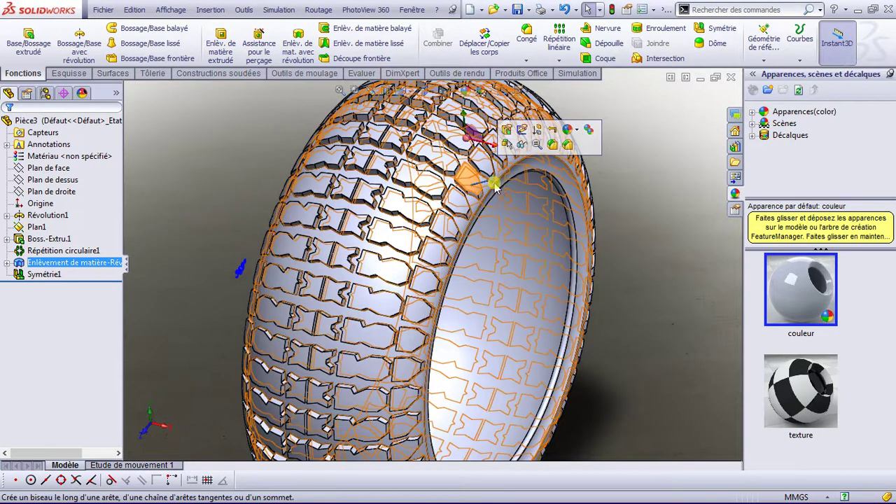
pyautogui.scroll(-1, 382, 192)
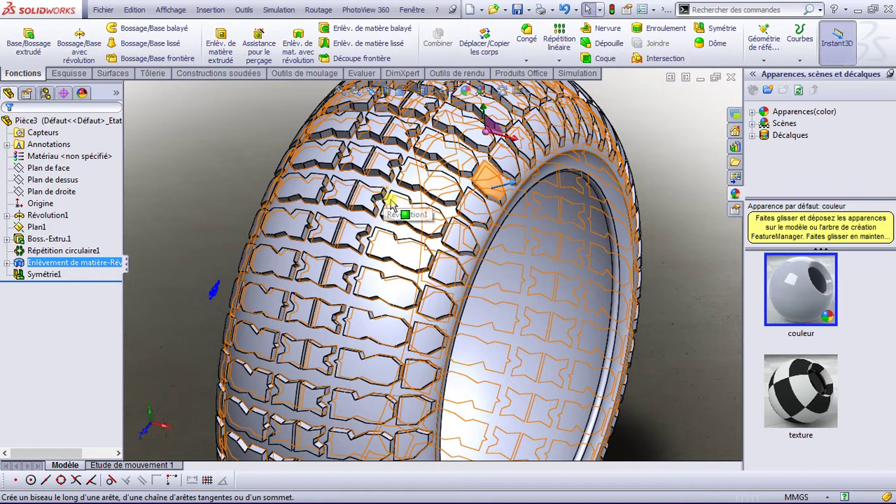
pyautogui.scroll(-1, 389, 195)
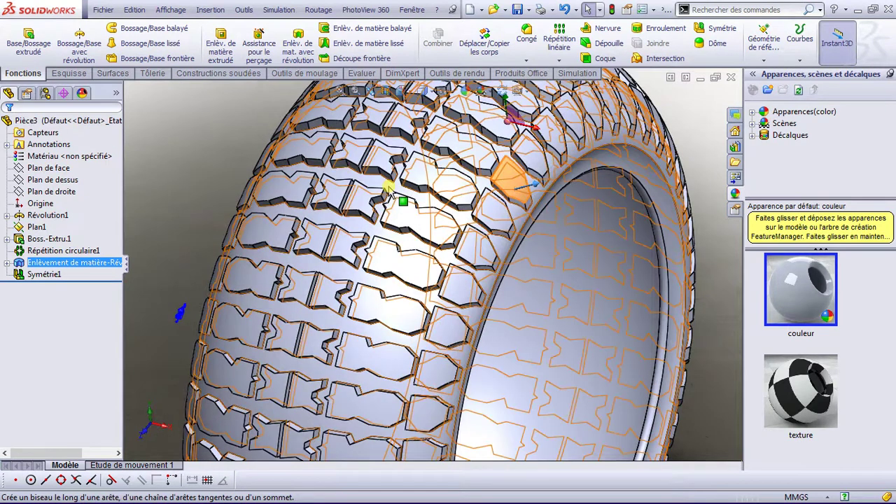
pyautogui.click(390, 189)
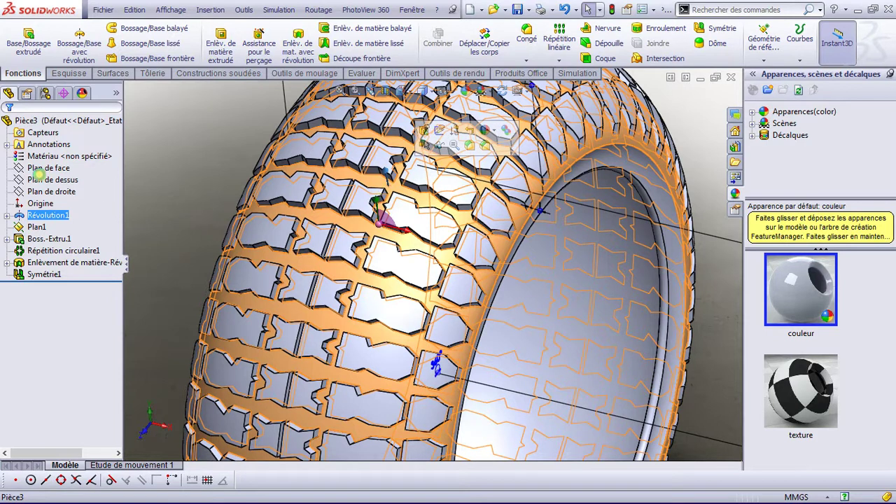
pyautogui.rightClick(45, 217)
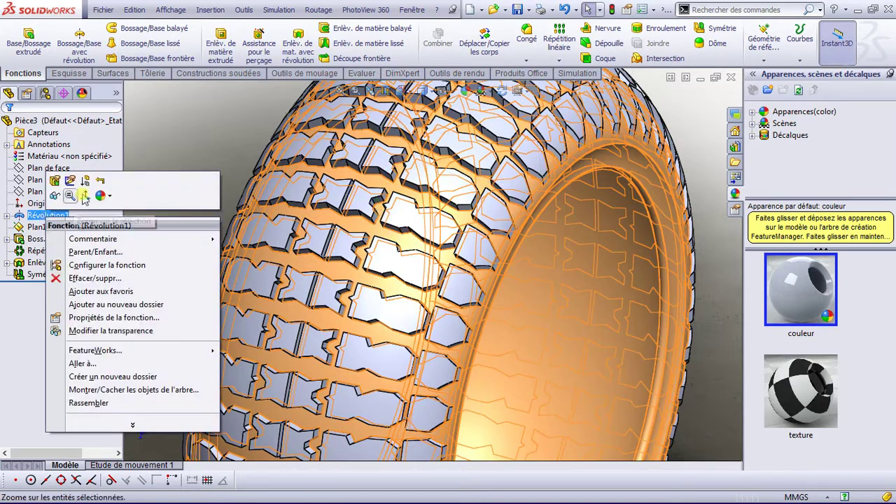
pyautogui.click(100, 196)
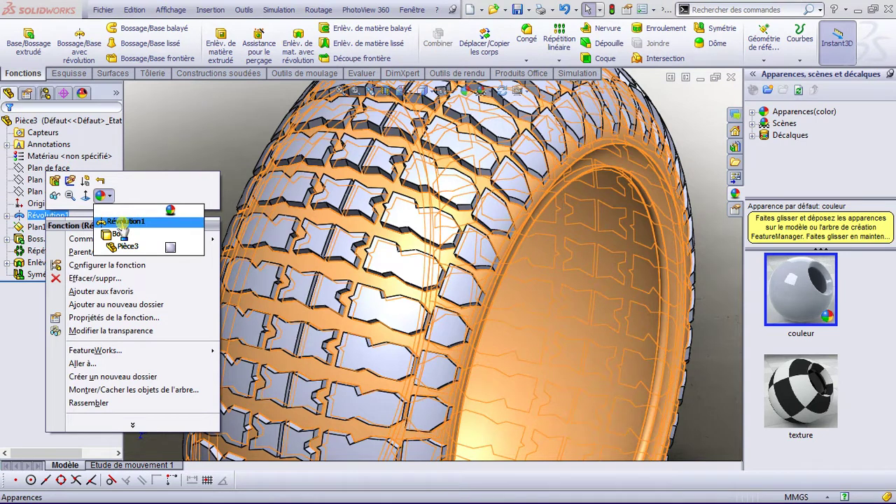
# Colour only the tread's groove face dark grey instead of the whole Révolution1 feature.
pyautogui.click(120, 222)
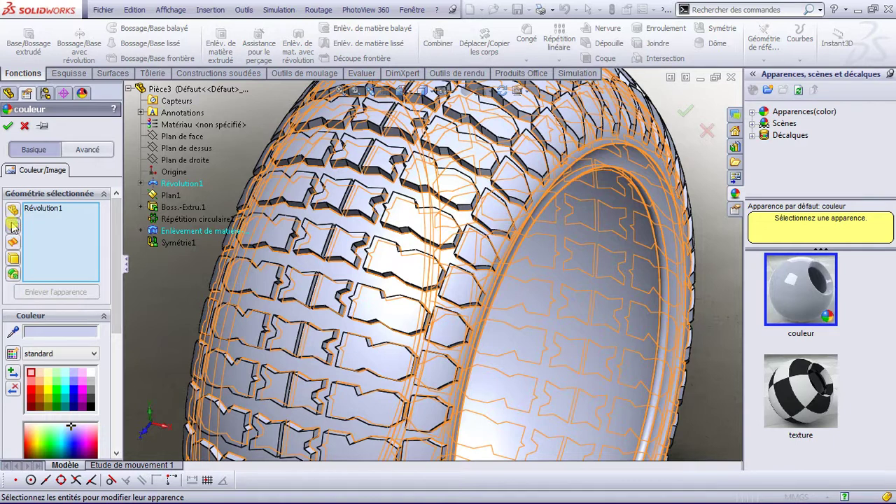
pyautogui.rightClick(53, 208)
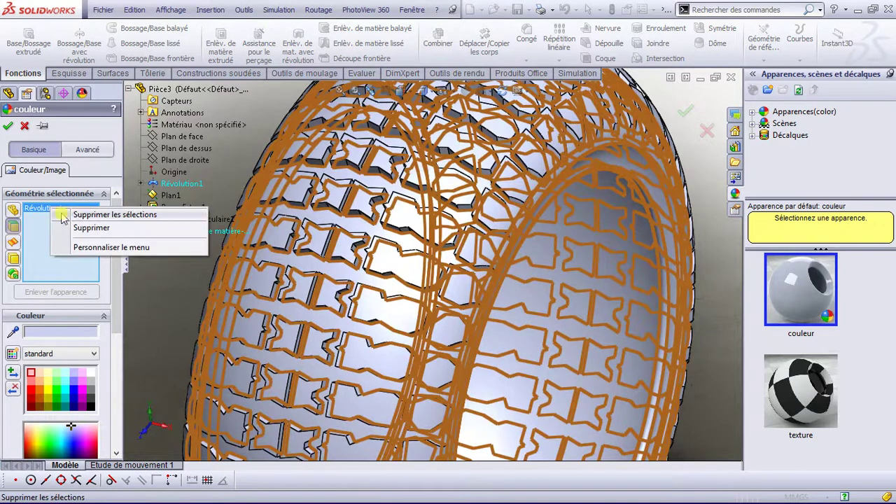
pyautogui.click(92, 228)
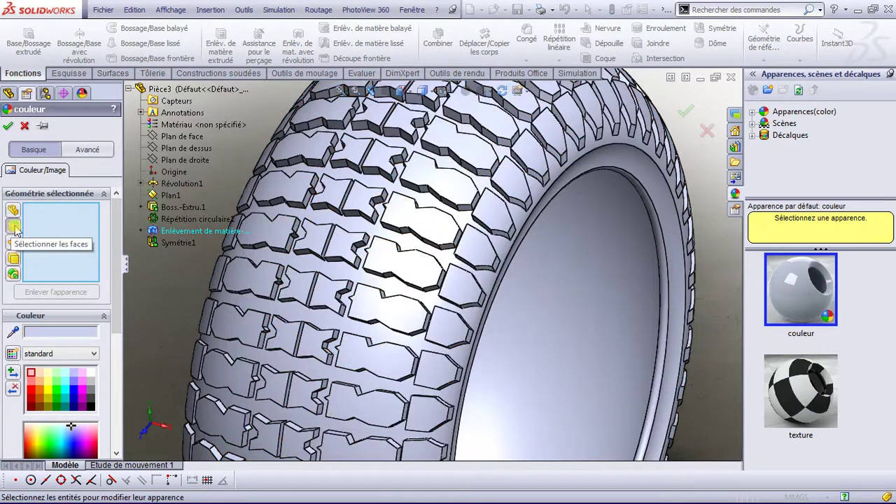
pyautogui.click(16, 231)
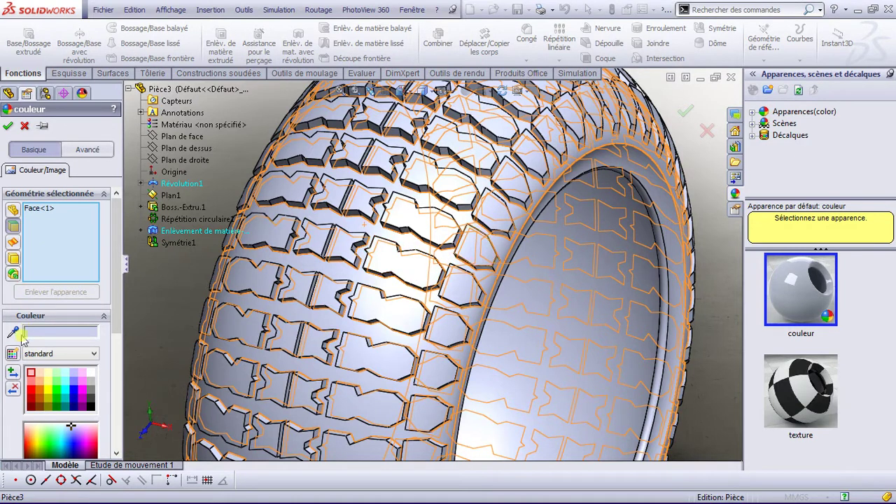
pyautogui.click(91, 401)
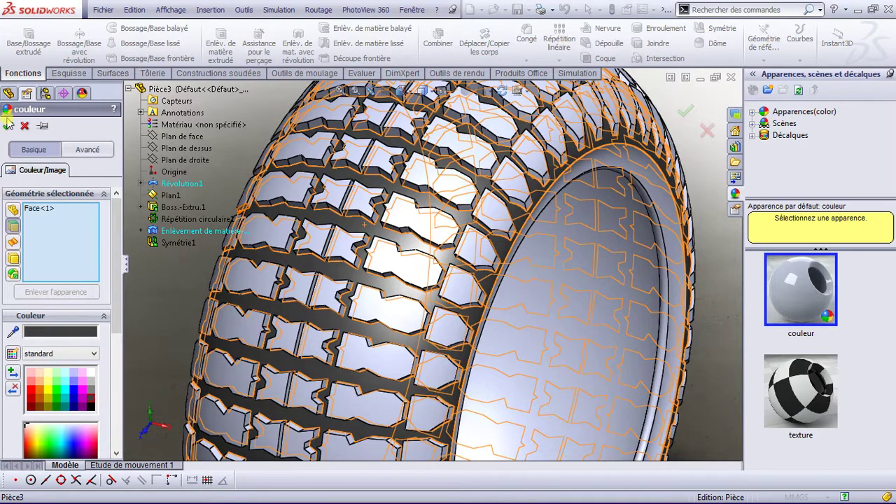
pyautogui.click(8, 126)
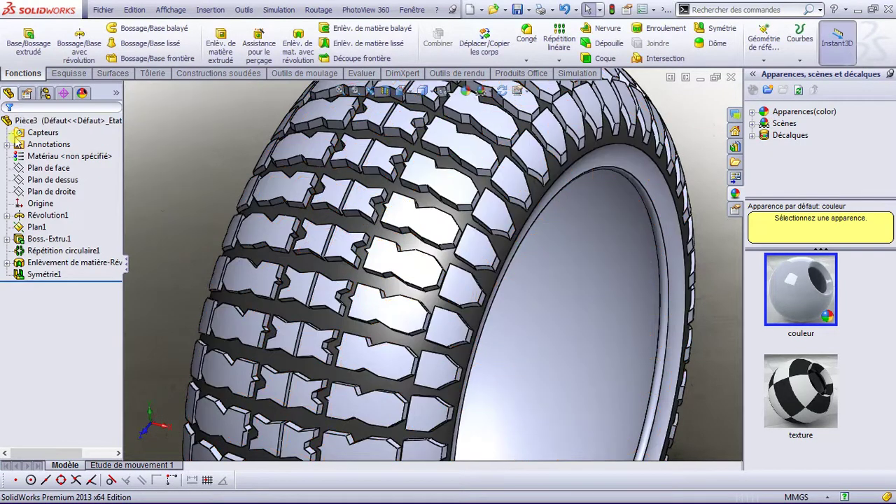
pyautogui.scroll(2, 406, 319)
pyautogui.scroll(2, 416, 326)
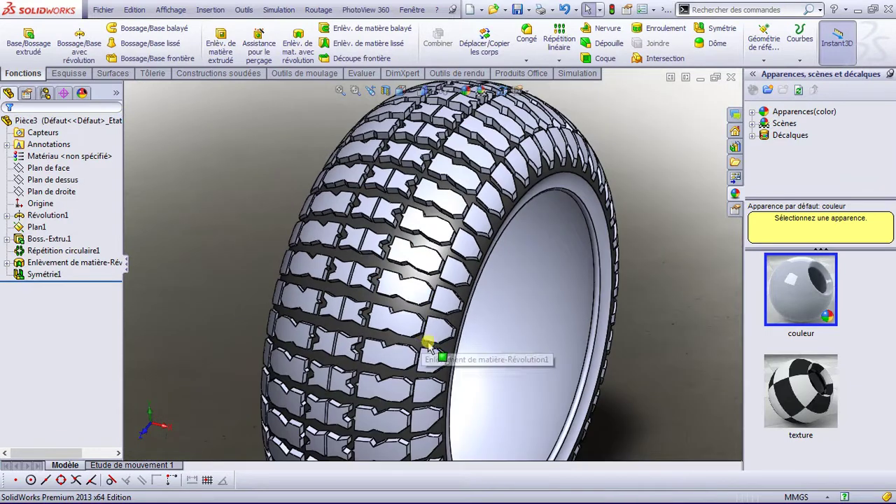
pyautogui.scroll(2, 424, 340)
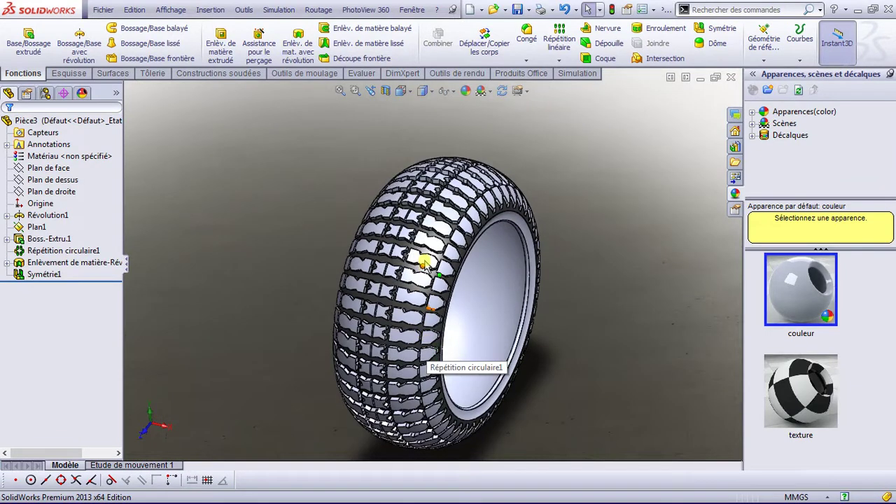
pyautogui.scroll(-2, 425, 261)
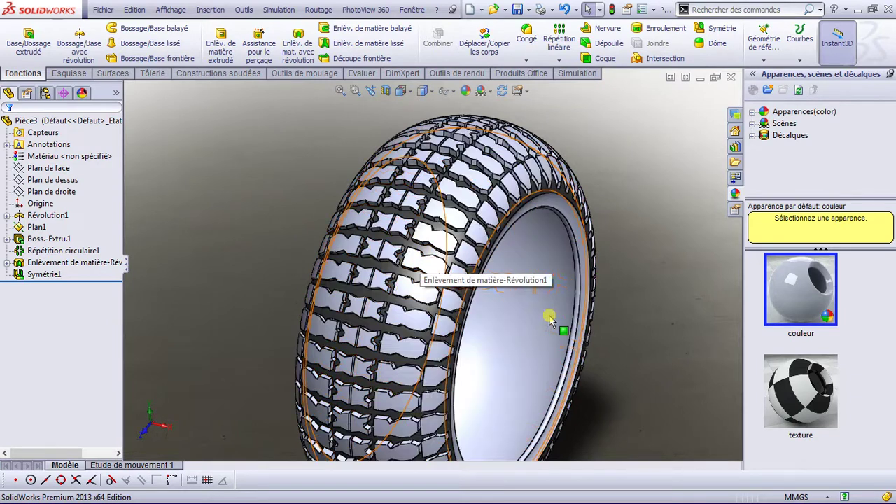
pyautogui.click(553, 250)
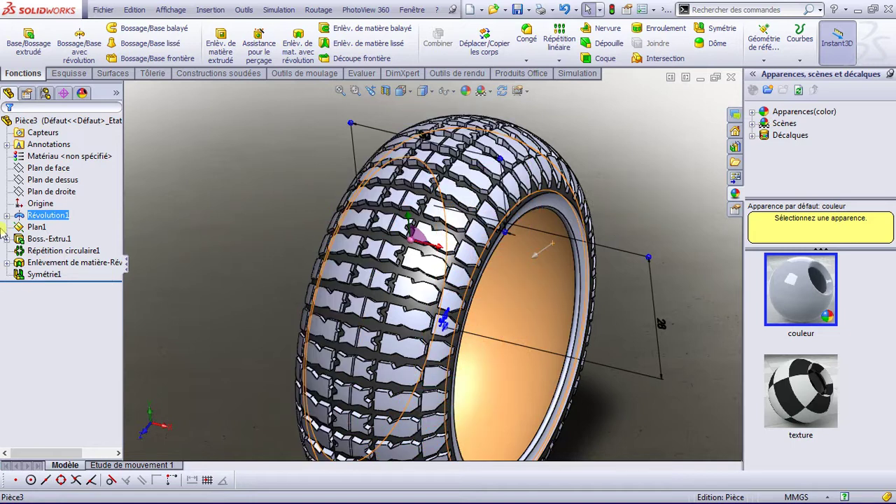
# Start a colour edit on Révolution1 and target only the tire's inner face.
pyautogui.rightClick(47, 218)
pyautogui.click(101, 197)
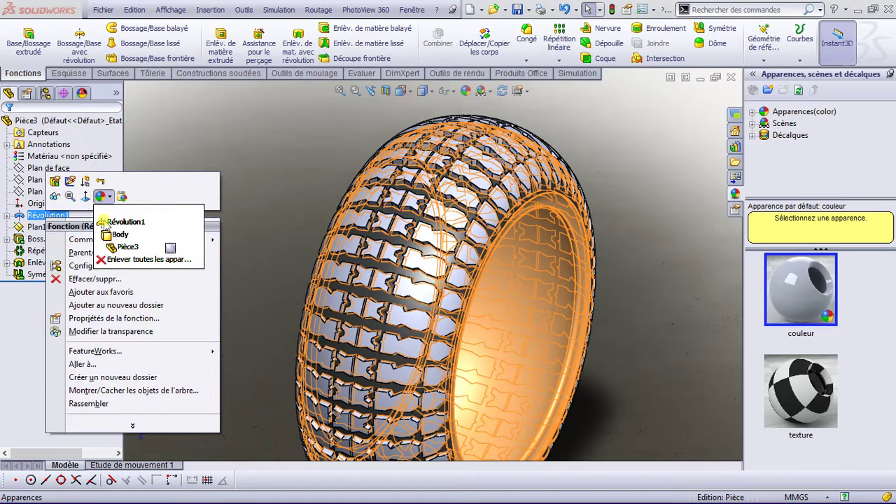
pyautogui.click(110, 222)
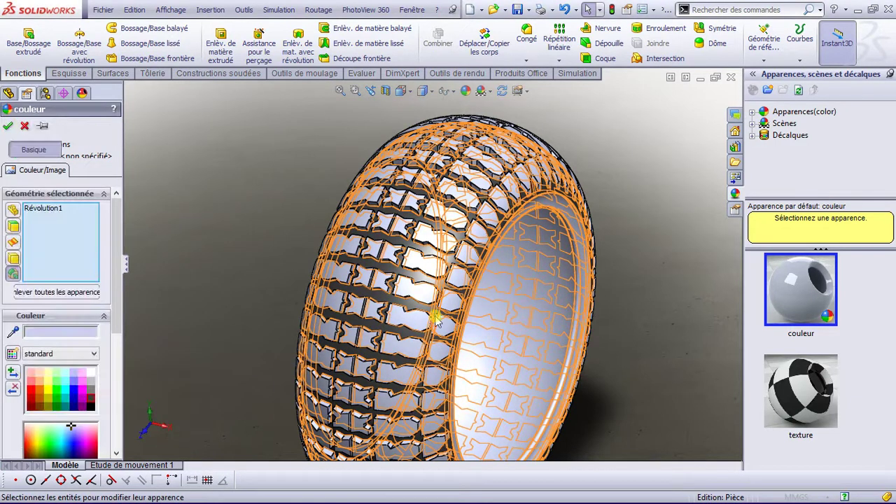
pyautogui.rightClick(41, 208)
pyautogui.click(74, 226)
pyautogui.click(11, 225)
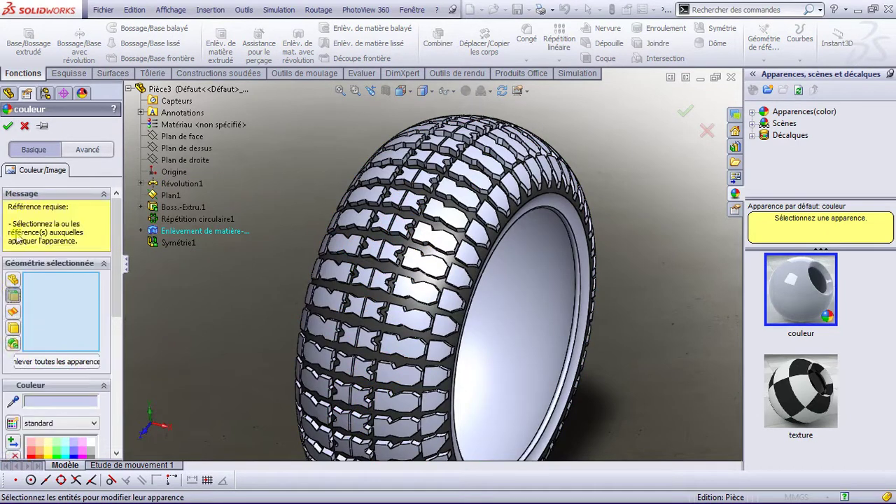
pyautogui.click(557, 281)
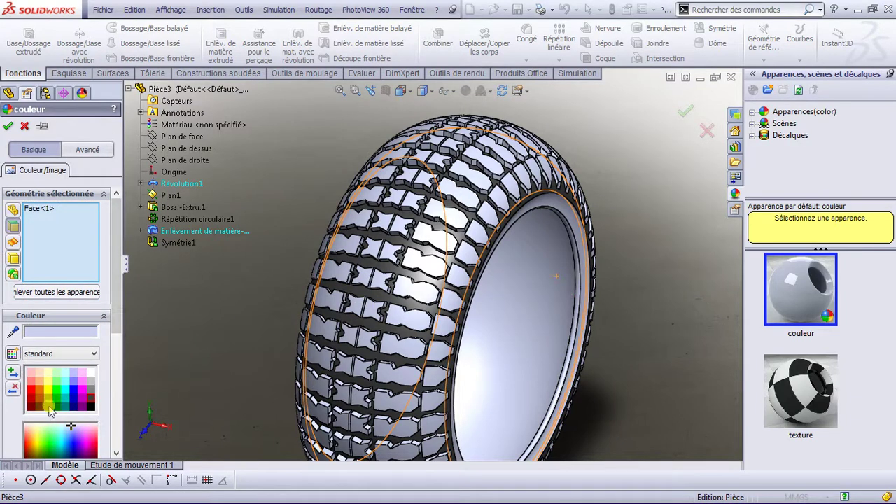
# Try several swatches and settle on grey for the inner face.
pyautogui.click(73, 399)
pyautogui.click(73, 400)
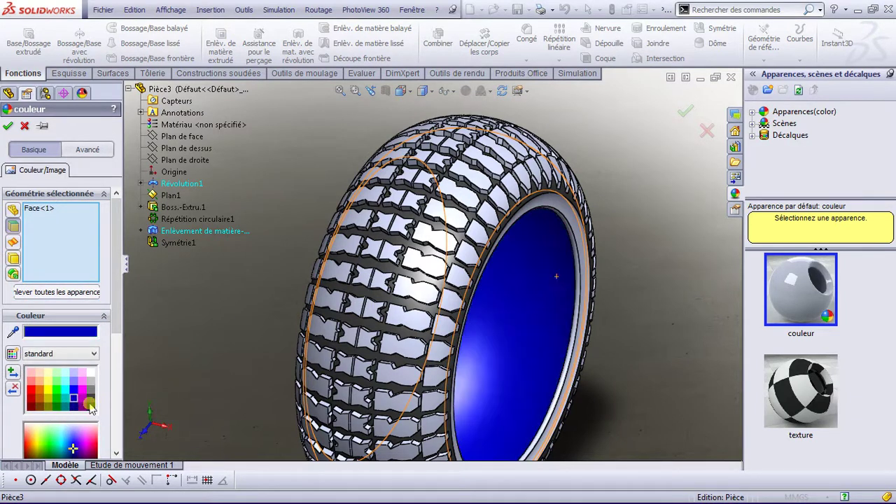
pyautogui.click(92, 392)
pyautogui.click(91, 379)
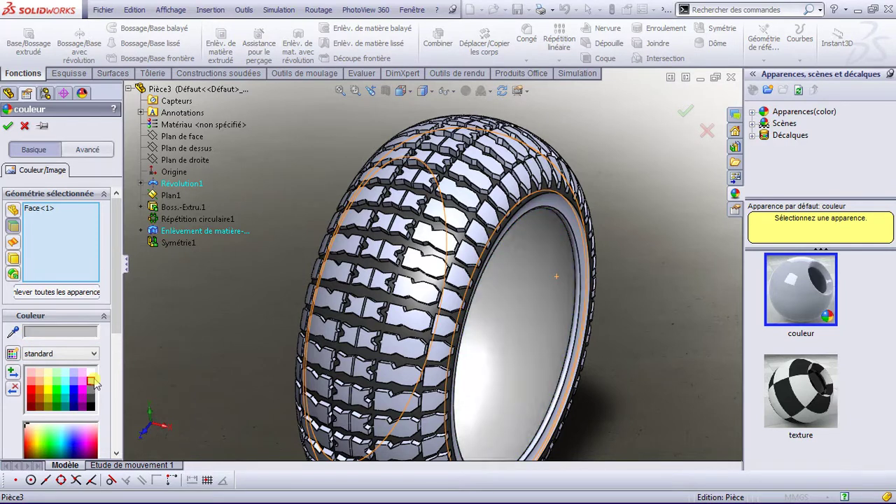
pyautogui.click(92, 395)
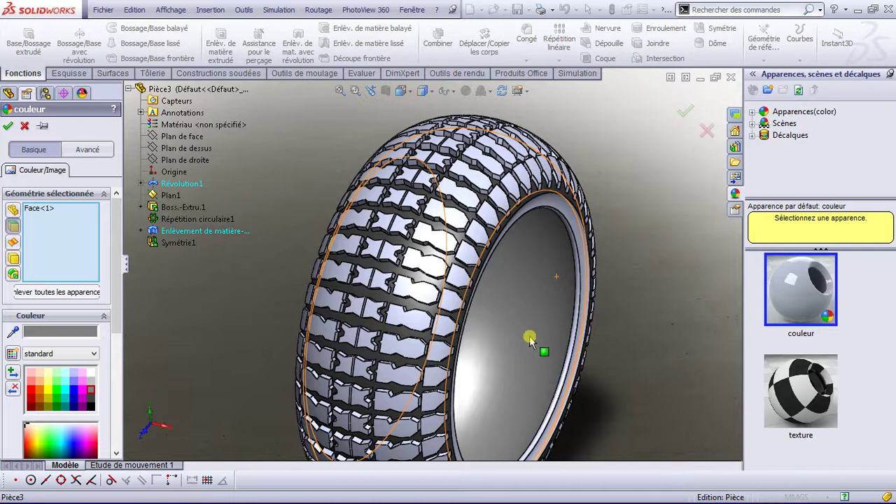
pyautogui.click(10, 127)
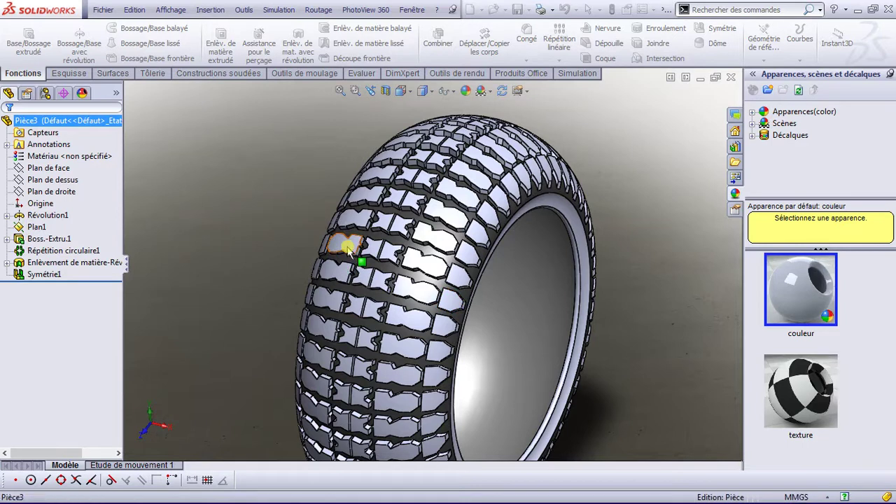
# Apply a dark grey swatch to the Symétrie1 mirror feature.
pyautogui.click(79, 274)
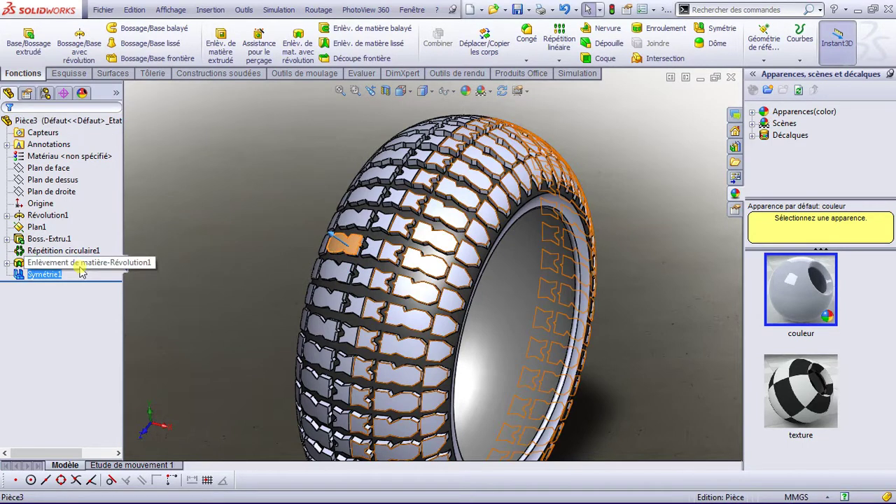
pyautogui.rightClick(31, 276)
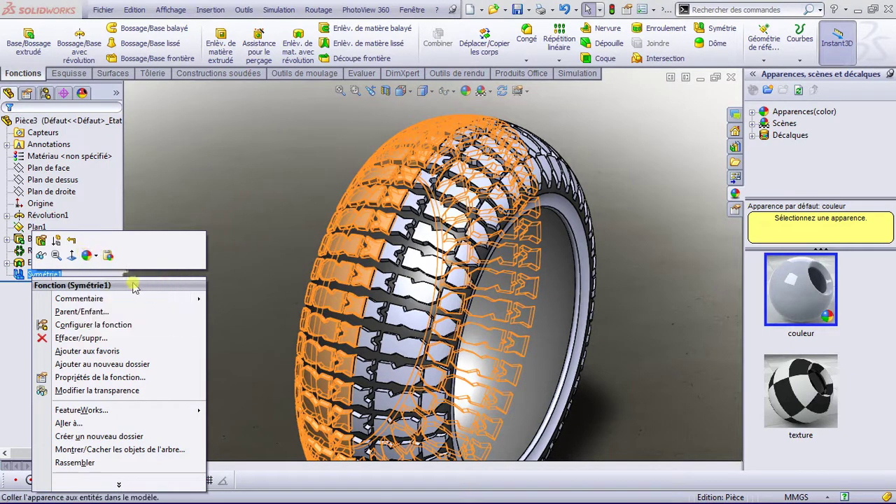
pyautogui.click(84, 252)
pyautogui.rightClick(85, 252)
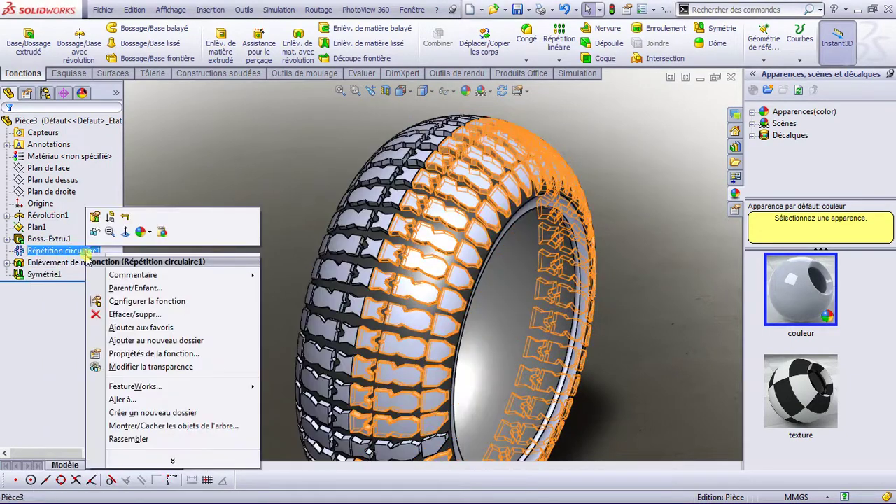
pyautogui.keyDown('ctrl'); pyautogui.click(44, 276); pyautogui.keyUp('ctrl')
pyautogui.rightClick(43, 276)
pyautogui.moveTo(99, 253)
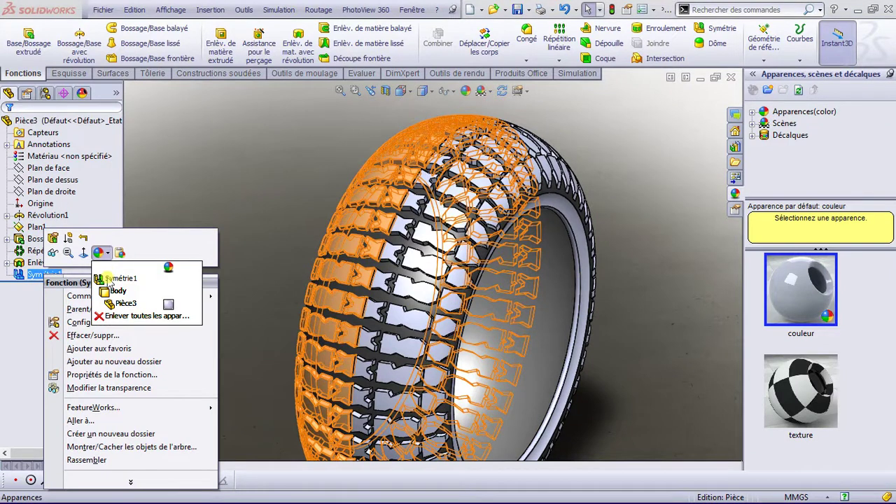
pyautogui.click(112, 278)
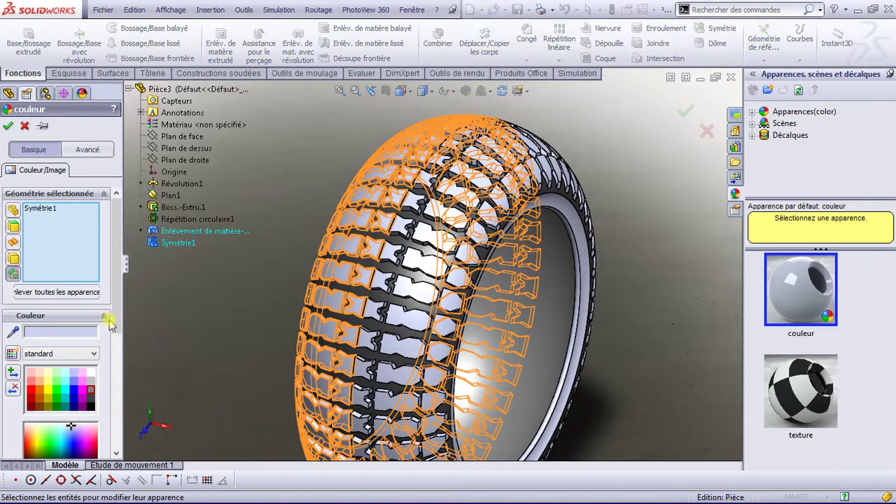
pyautogui.click(91, 400)
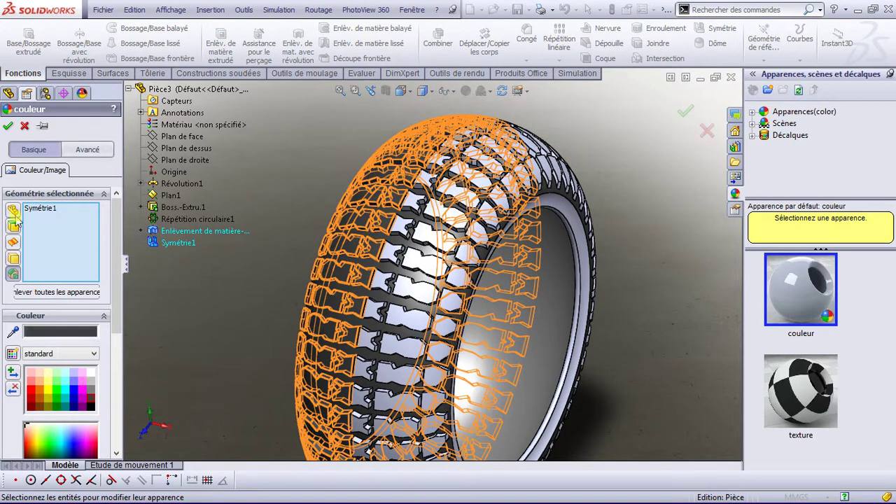
pyautogui.click(9, 129)
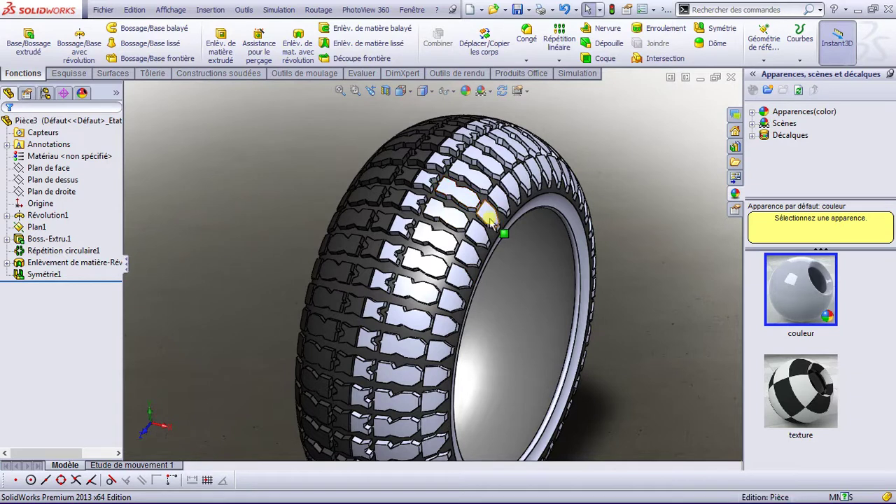
# Apply a dark grey appearance to the Répétition circulaire1 tread-block pattern feature.
pyautogui.click(48, 252)
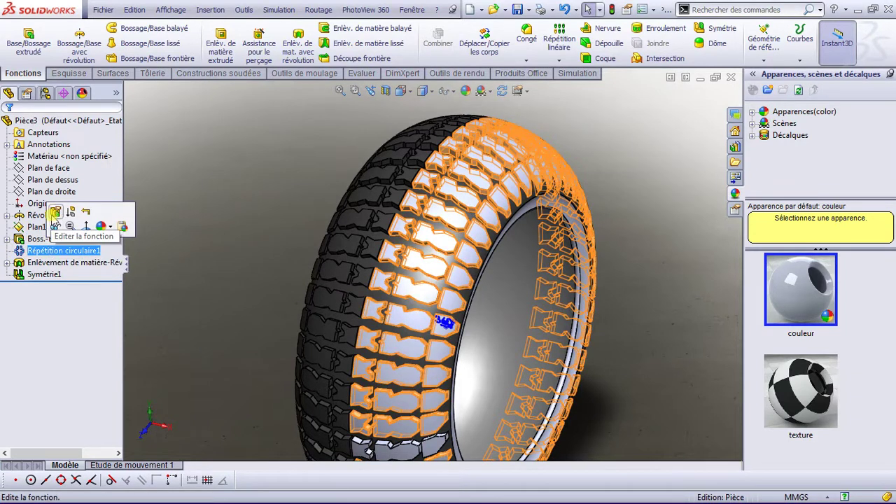
pyautogui.click(104, 227)
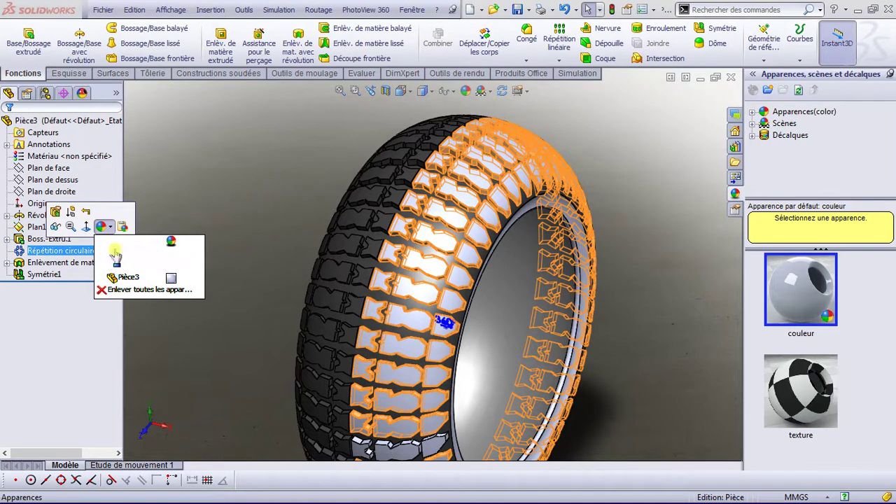
pyautogui.click(116, 266)
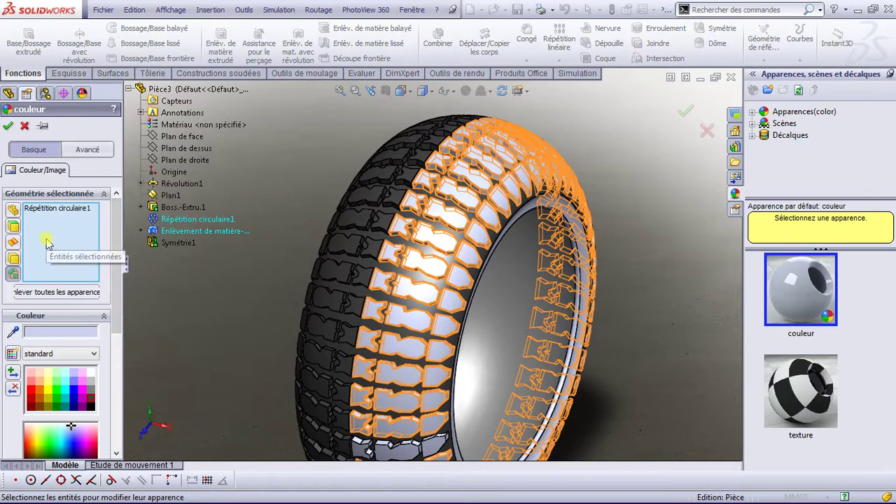
pyautogui.click(92, 401)
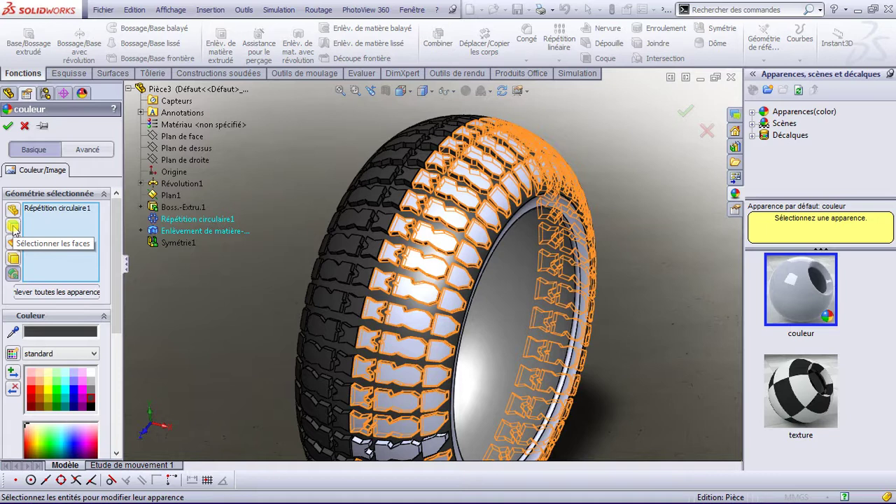
pyautogui.click(8, 128)
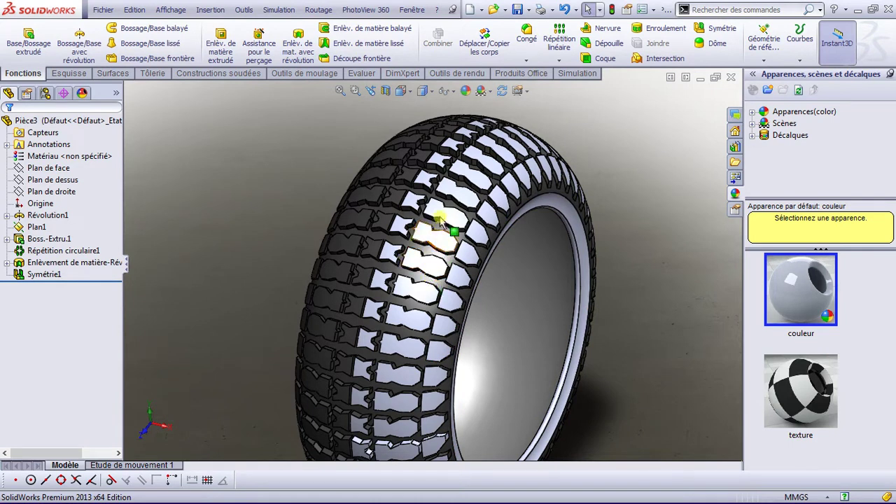
# Select an upper tread-block face and give its appearance a dark grey colour.
pyautogui.click(435, 240)
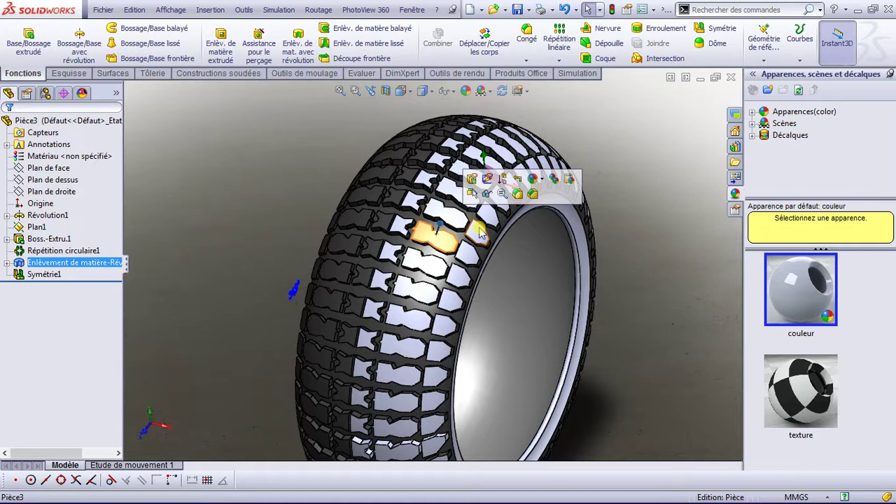
pyautogui.click(442, 261)
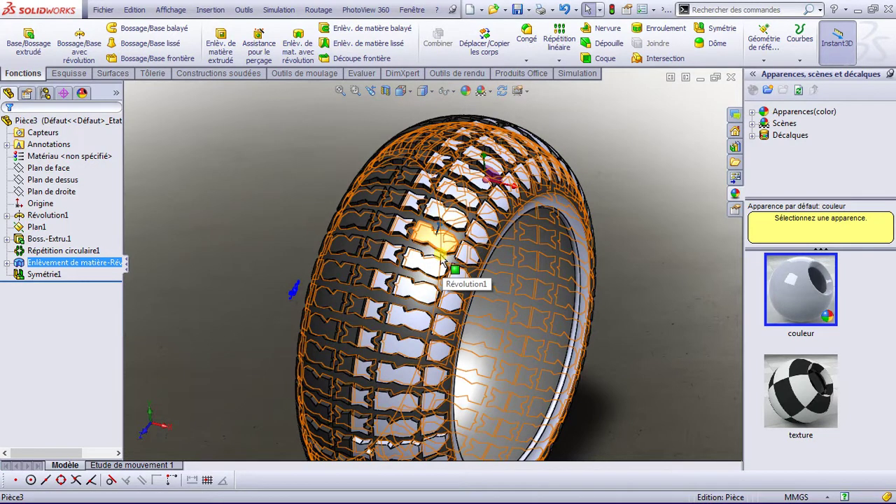
pyautogui.click(442, 256)
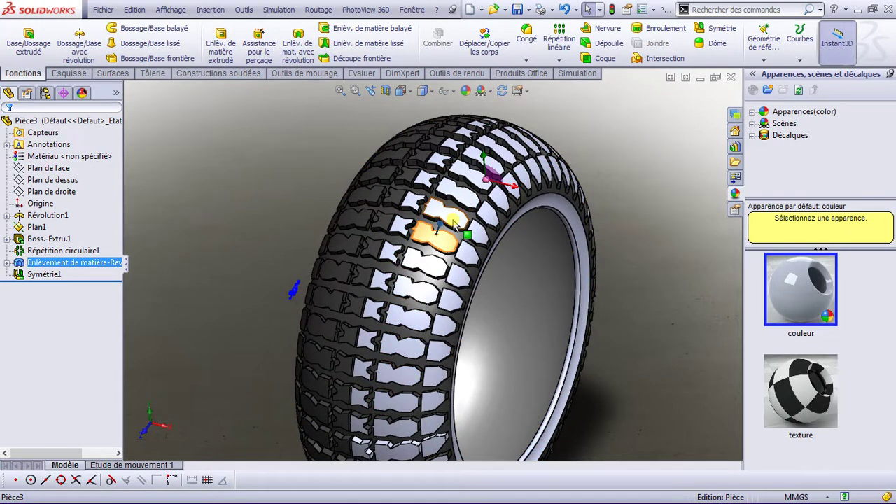
pyautogui.click(454, 223)
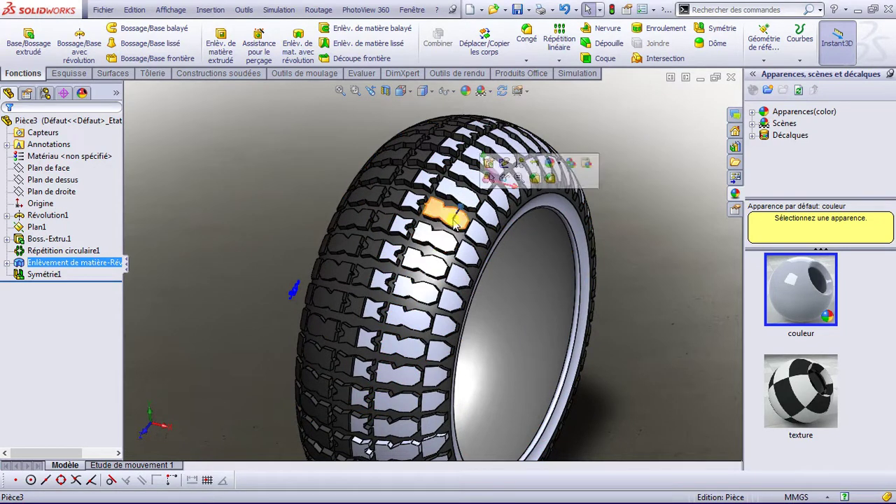
pyautogui.click(551, 166)
pyautogui.click(564, 189)
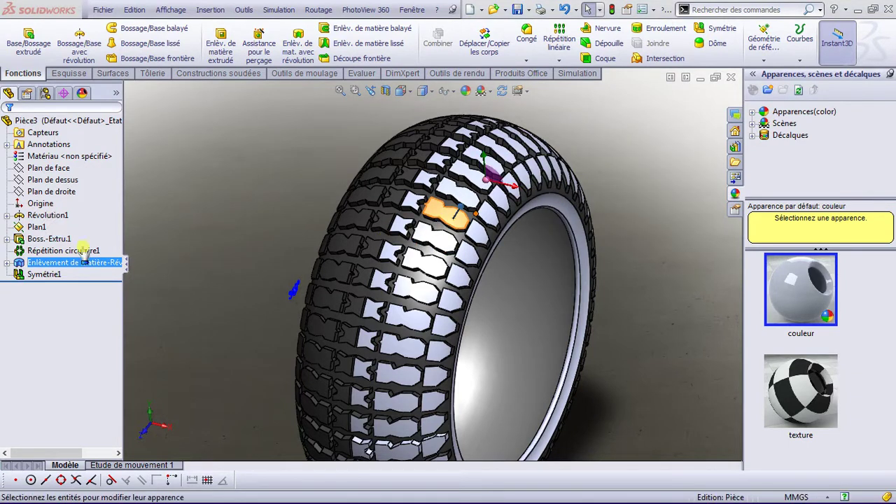
pyautogui.click(74, 263)
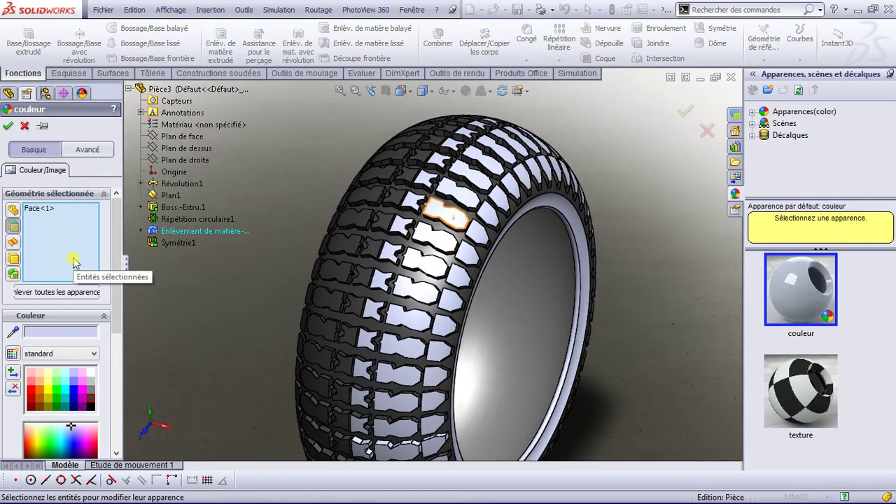
pyautogui.click(88, 398)
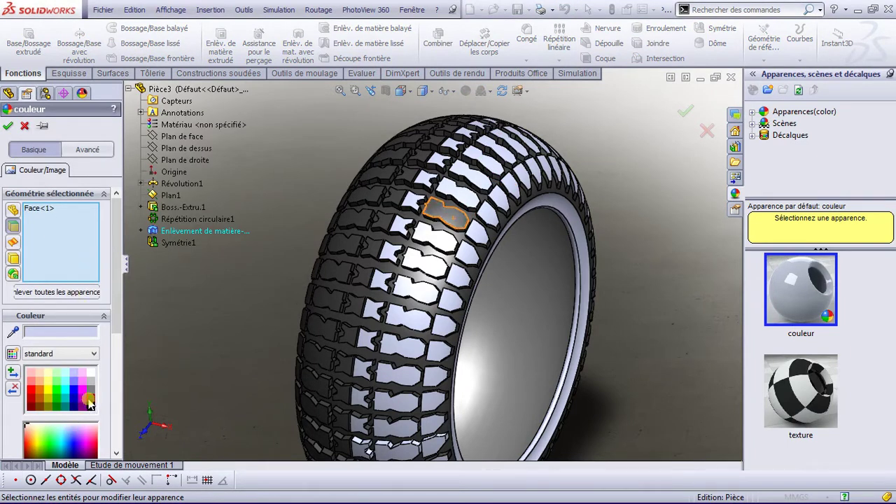
pyautogui.click(89, 399)
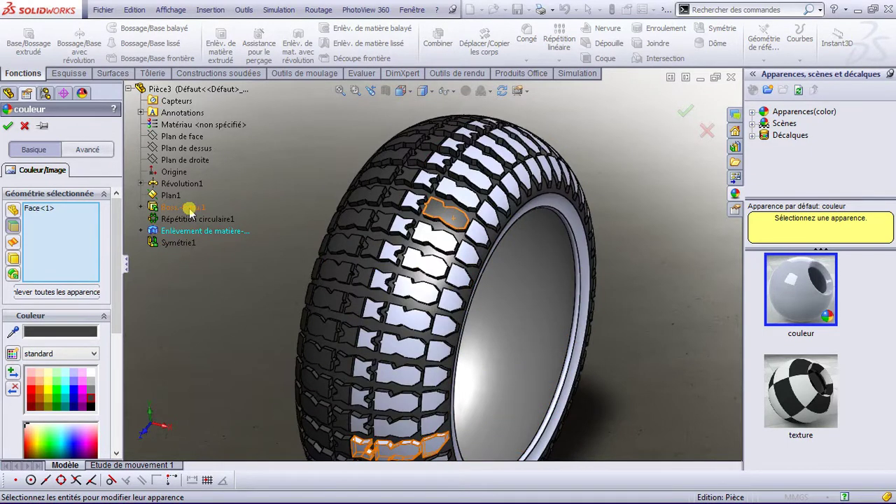
# Swap the Face<1> target for the whole Pièce3.SLDPRT part and confirm the dark grey.
pyautogui.rightClick(39, 213)
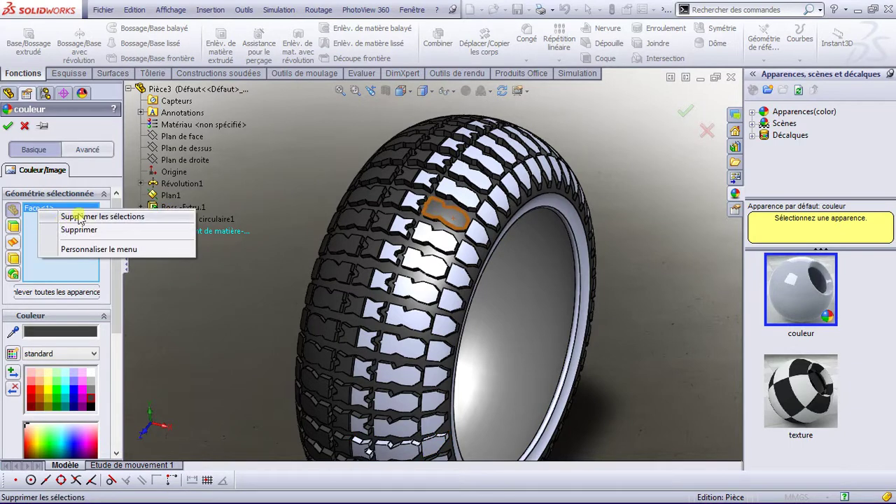
pyautogui.click(77, 230)
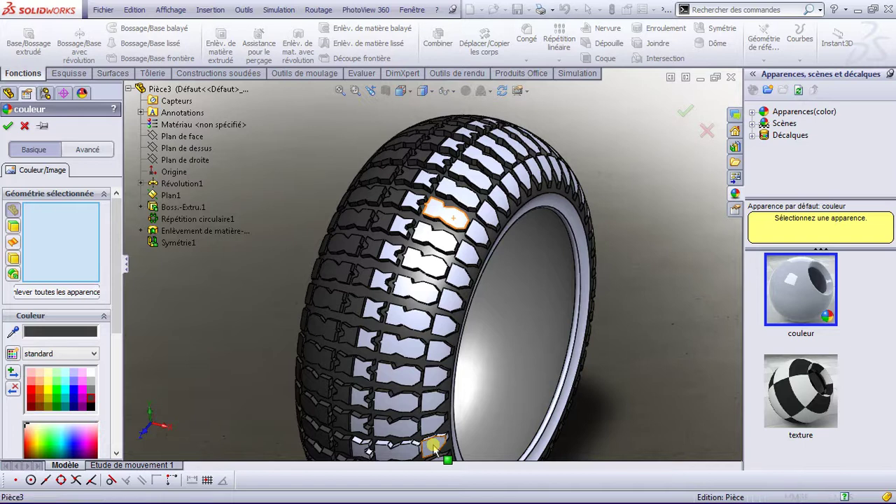
pyautogui.click(433, 449)
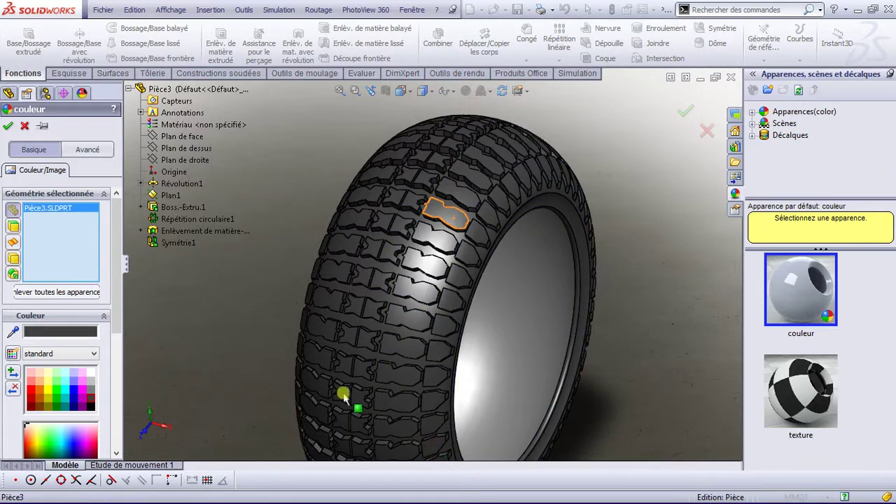
pyautogui.click(7, 127)
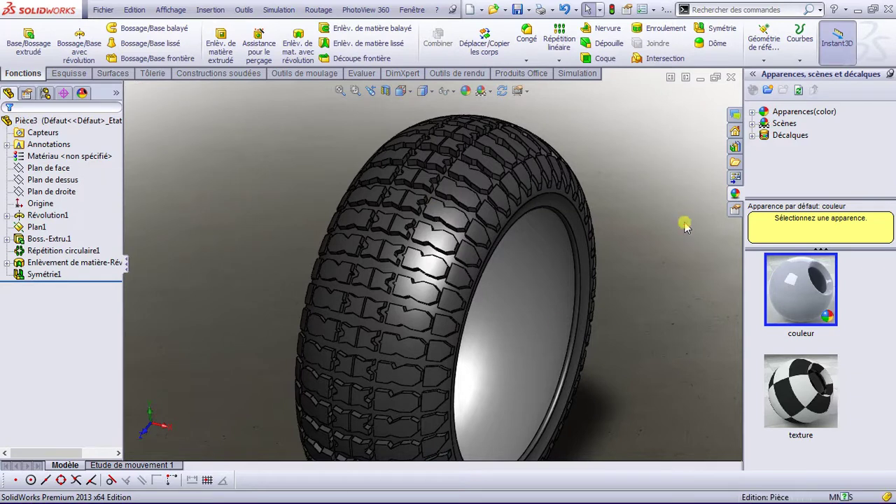
pyautogui.scroll(-2, 553, 326)
pyautogui.scroll(-3, 518, 334)
pyautogui.scroll(-2, 455, 341)
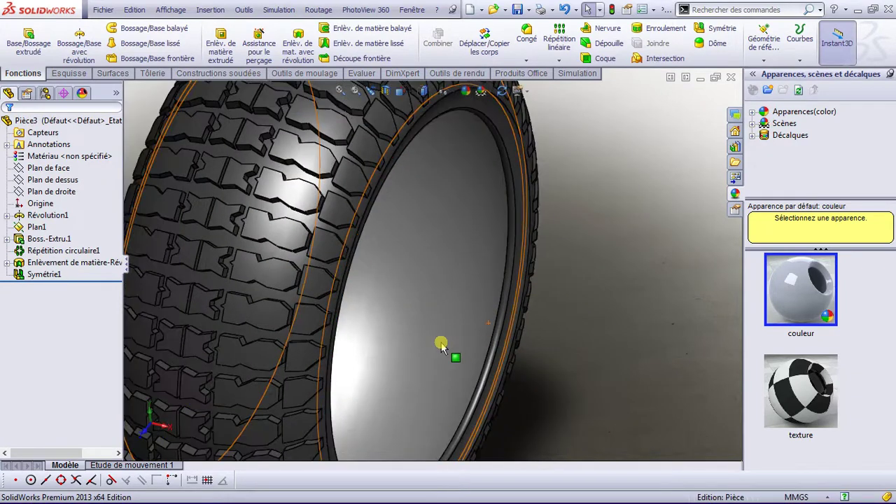
pyautogui.scroll(1, 437, 338)
pyautogui.scroll(2, 437, 337)
pyautogui.scroll(2, 436, 339)
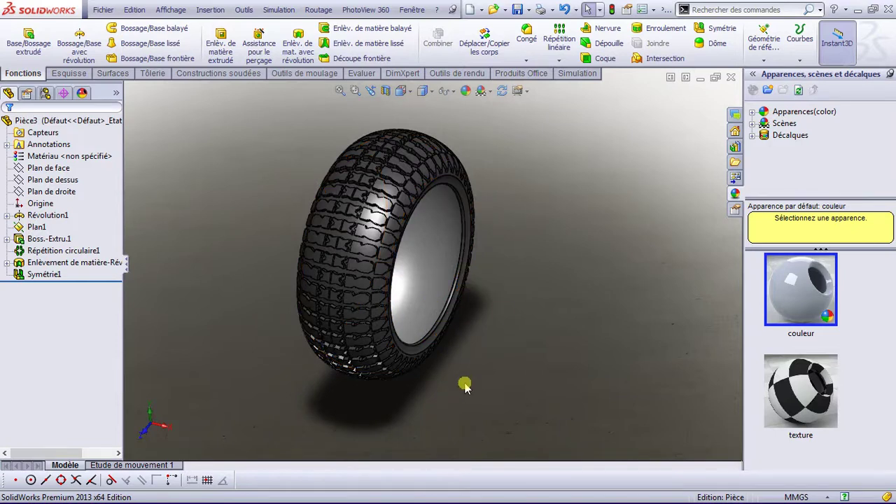
pyautogui.moveTo(492, 284)
pyautogui.mouseDown(button='middle')
pyautogui.moveTo(399, 315)
pyautogui.moveTo(479, 303)
pyautogui.moveTo(410, 334)
pyautogui.moveTo(351, 336)
pyautogui.moveTo(344, 327)
pyautogui.moveTo(310, 380)
pyautogui.moveTo(406, 252)
pyautogui.moveTo(456, 243)
pyautogui.moveTo(415, 245)
pyautogui.mouseUp(button='middle')
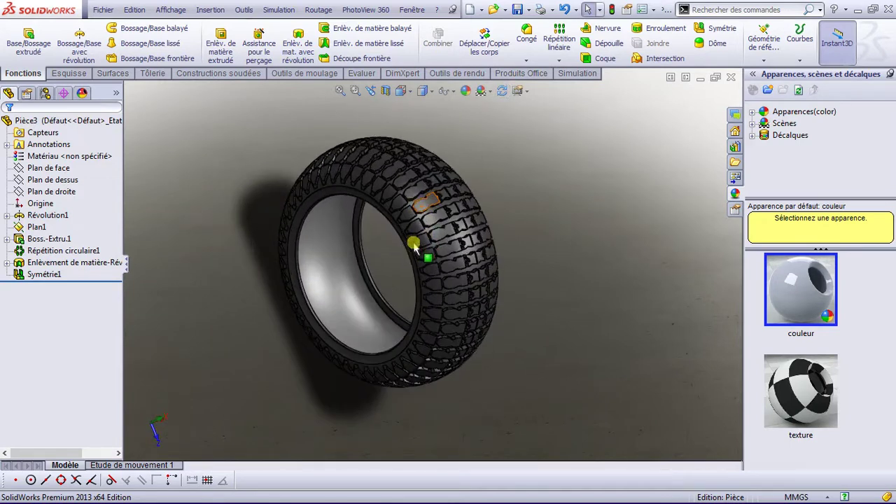
pyautogui.scroll(-3, 414, 244)
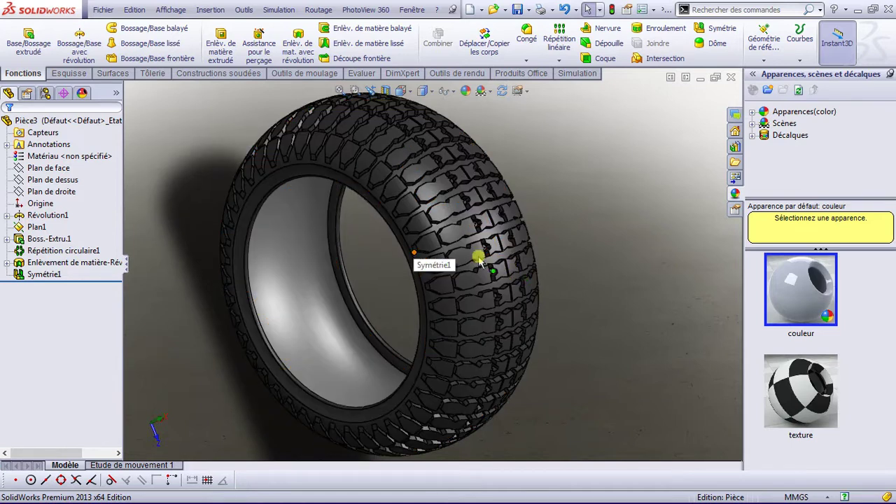
pyautogui.moveTo(282, 256)
pyautogui.mouseDown(button='middle')
pyautogui.moveTo(266, 261)
pyautogui.moveTo(430, 290)
pyautogui.mouseUp(button='middle')
pyautogui.moveTo(390, 250)
pyautogui.mouseDown(button='middle')
pyautogui.moveTo(384, 231)
pyautogui.moveTo(417, 286)
pyautogui.moveTo(424, 360)
pyautogui.moveTo(423, 299)
pyautogui.mouseUp(button='middle')
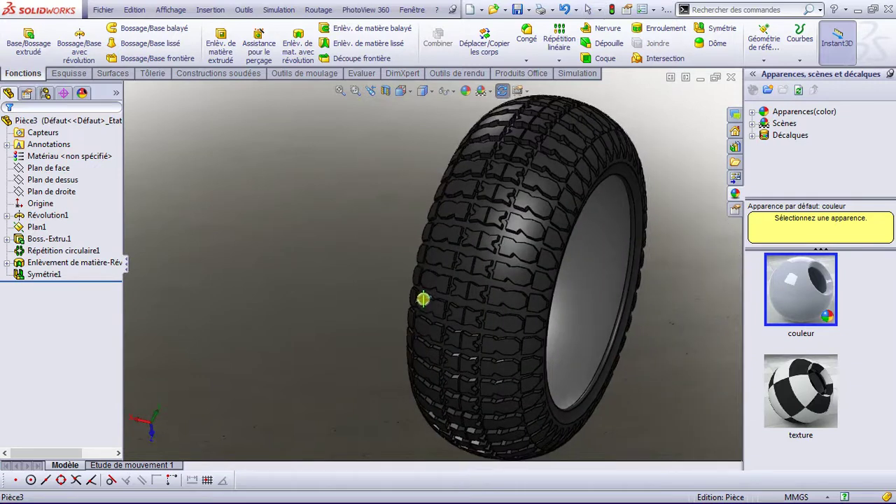